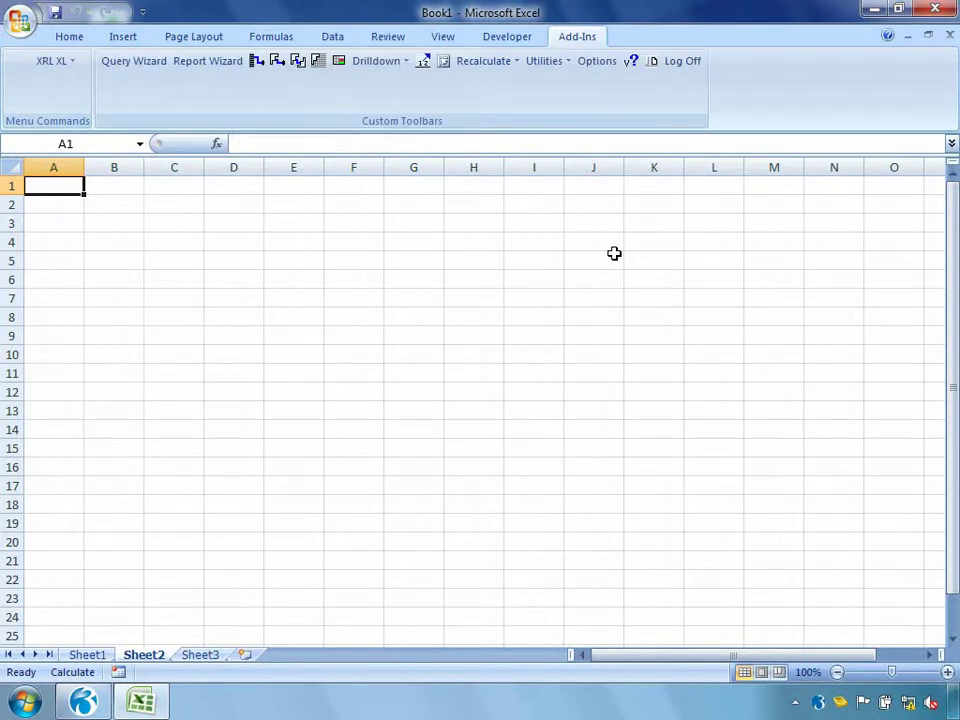
left_click(70, 62)
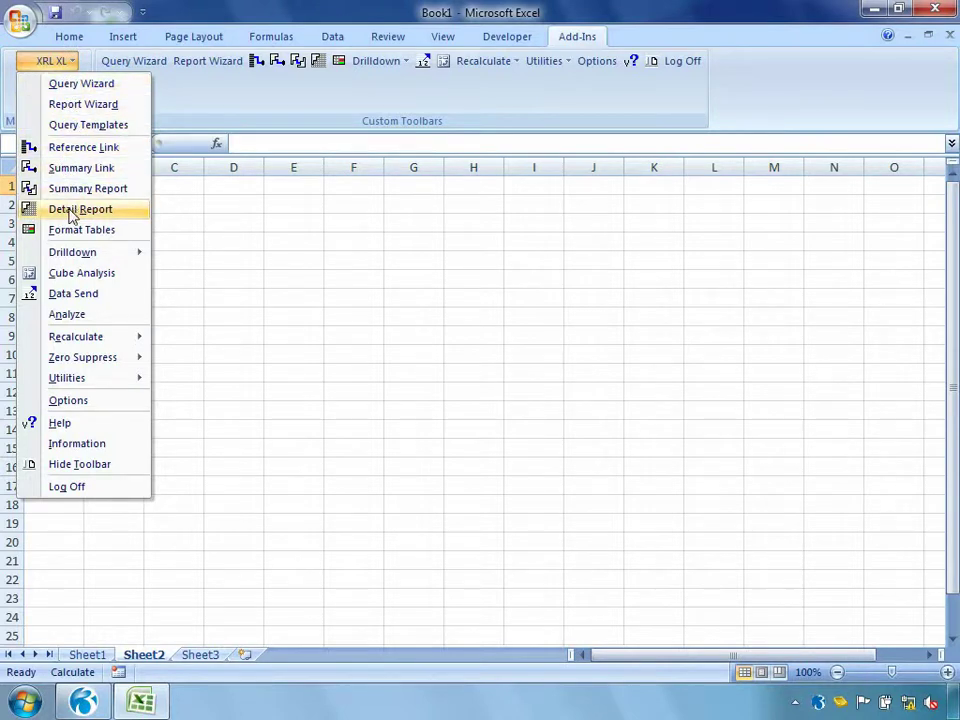
mouse_move(72, 333)
left_click(177, 226)
Enter the first customer's account code in cell C3.
left_click(176, 222)
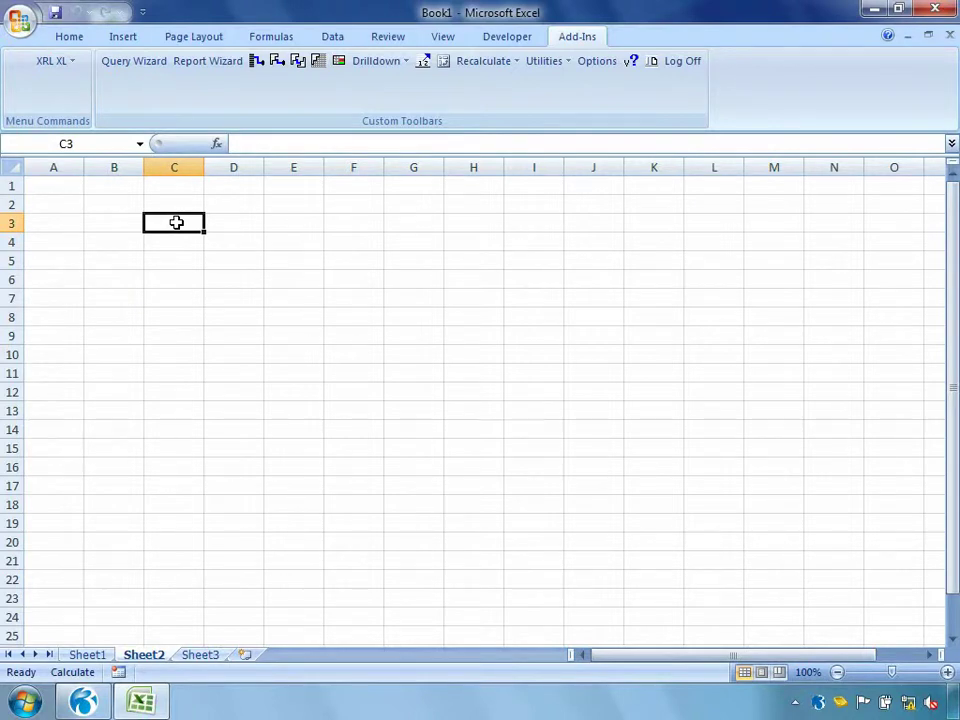
type("ADA0001")
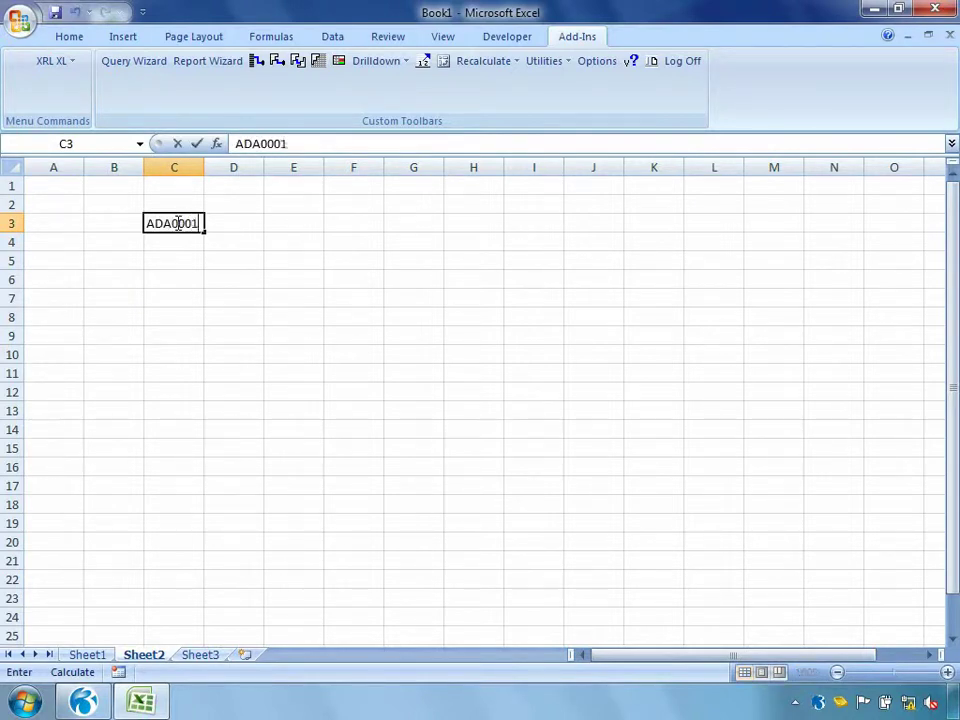
key("Return")
Start a Reference Link from cell C5 and set its table to SN / Accounts (SL) from the Sales group.
left_click(166, 261)
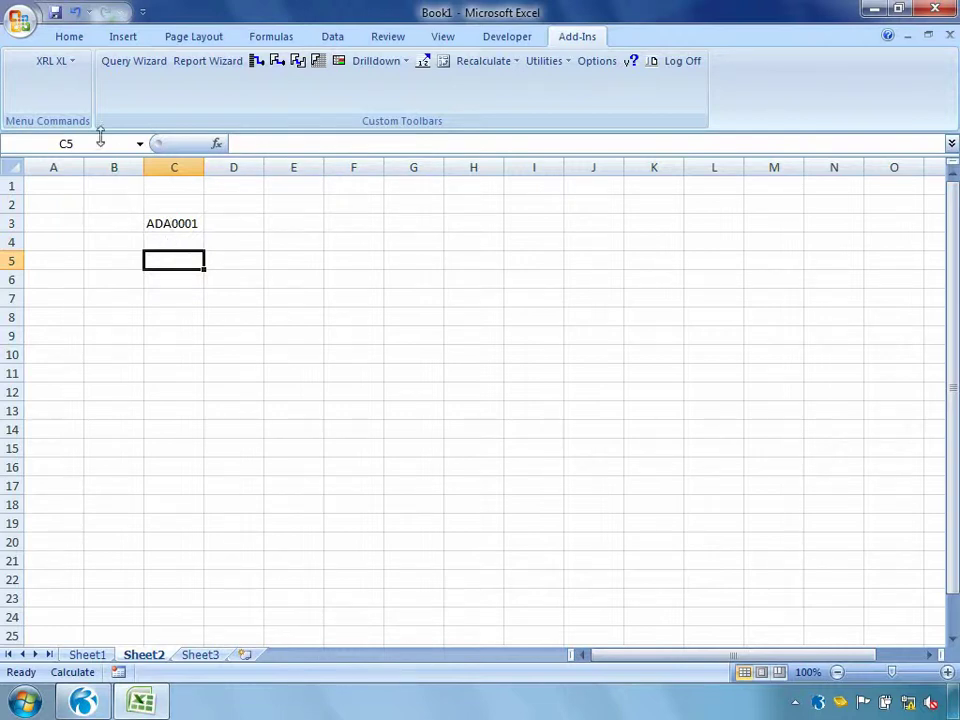
left_click(58, 62)
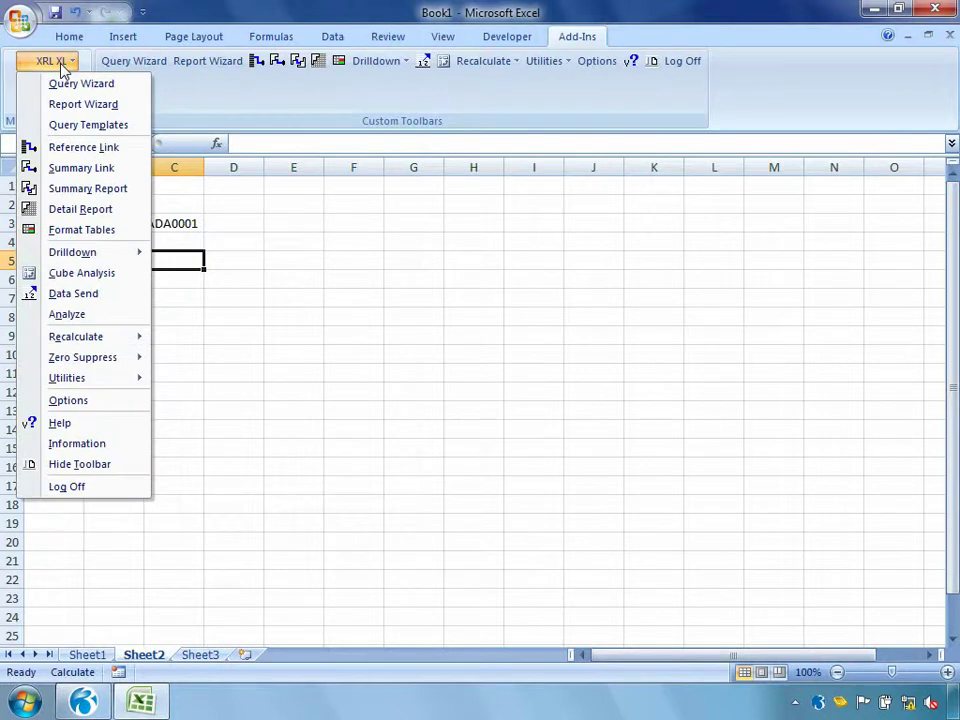
left_click(68, 148)
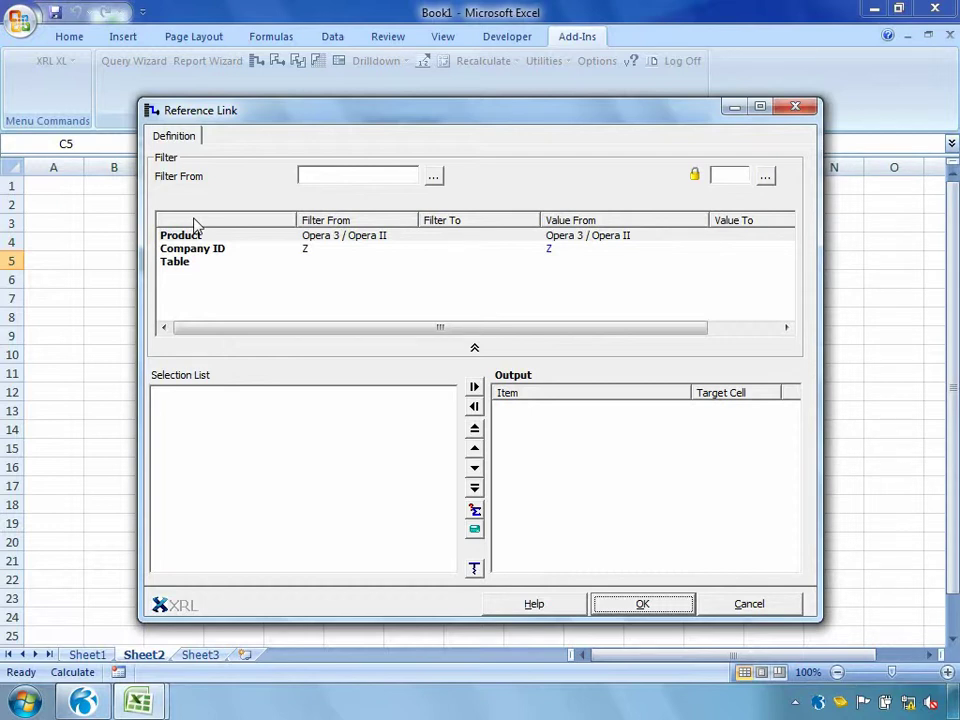
left_click(140, 256)
left_click(173, 238)
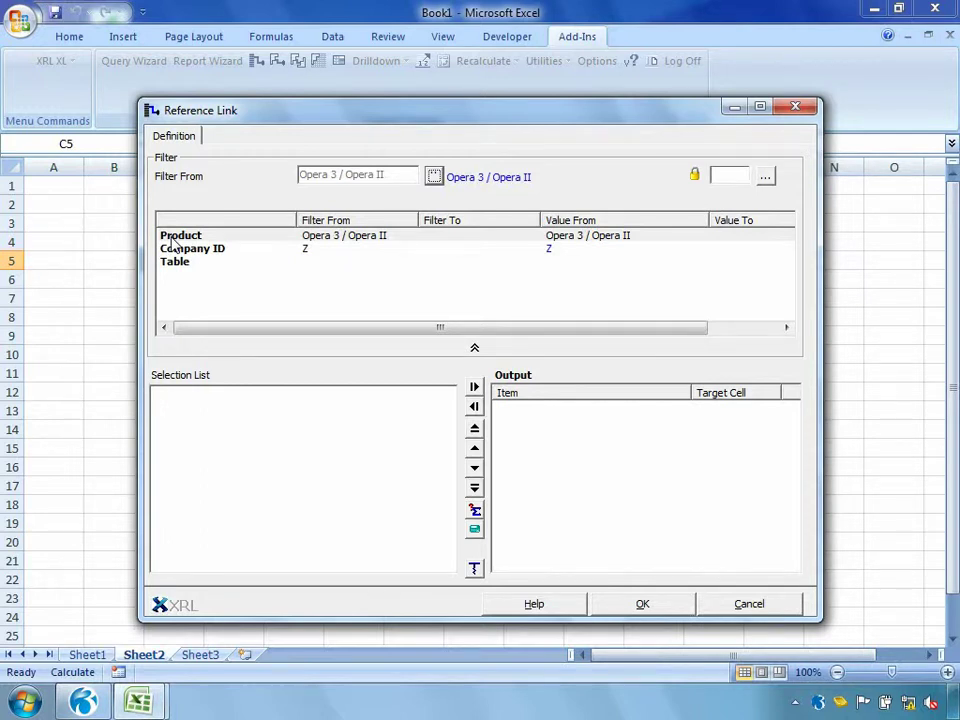
left_click(168, 252)
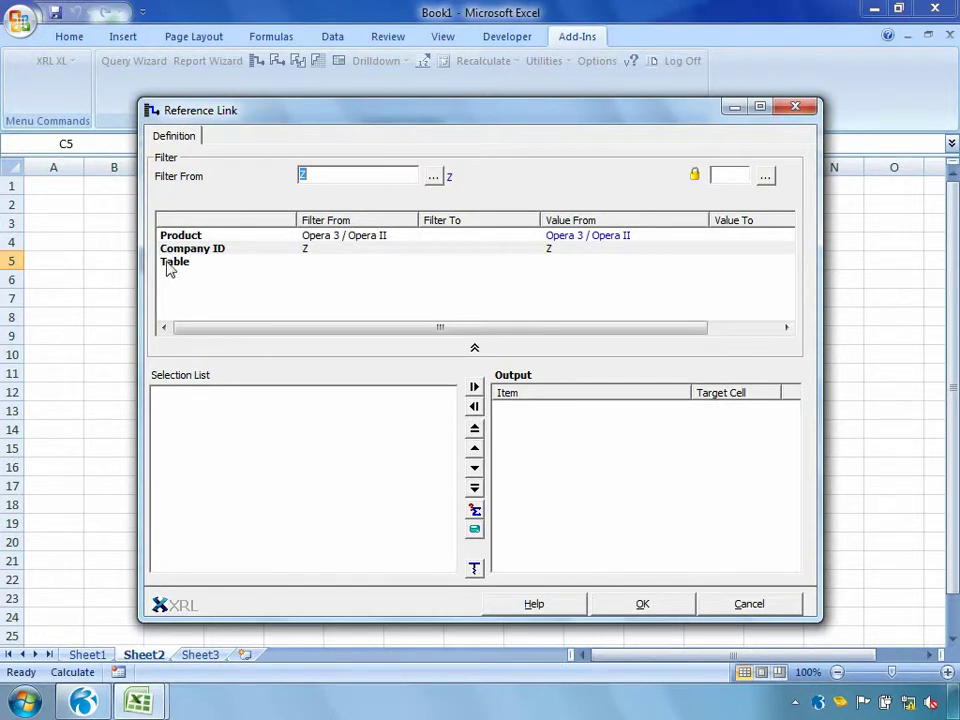
double_click(170, 262)
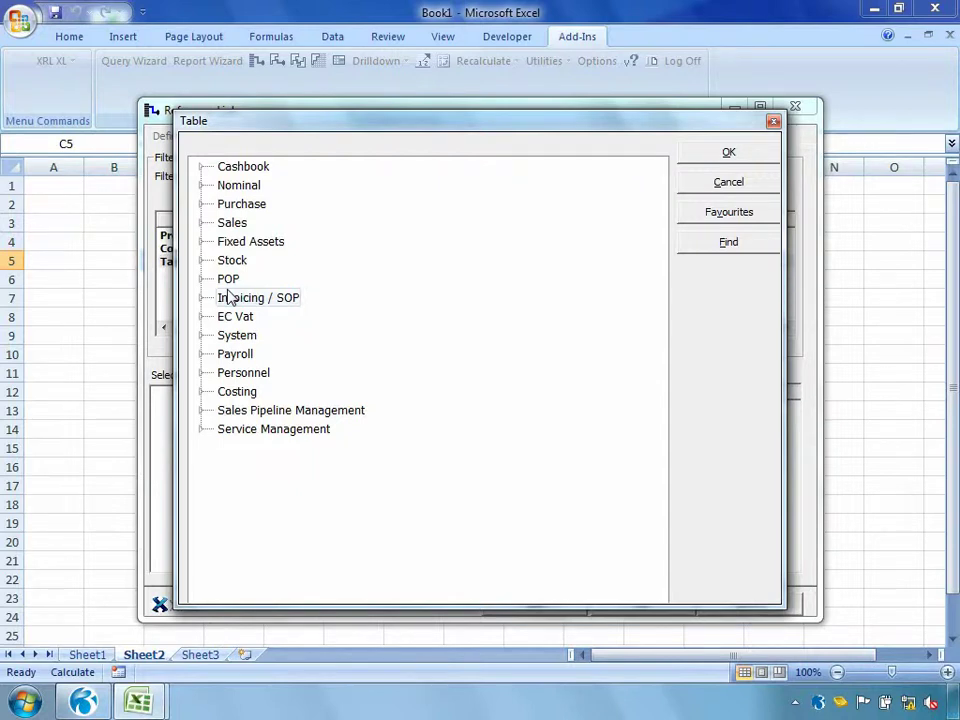
left_click(203, 226)
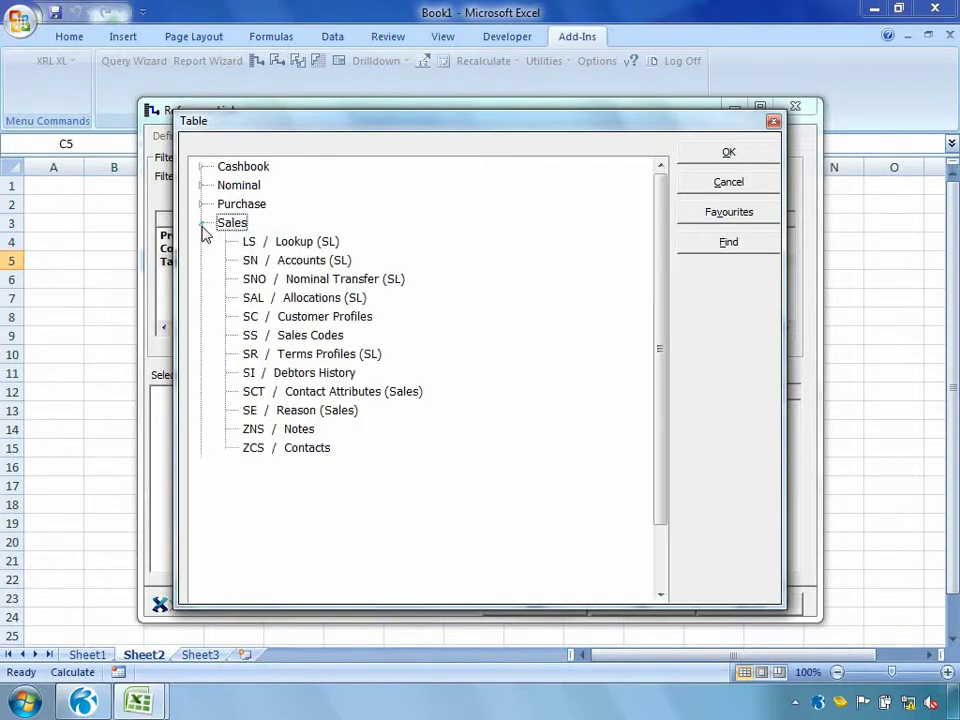
double_click(283, 260)
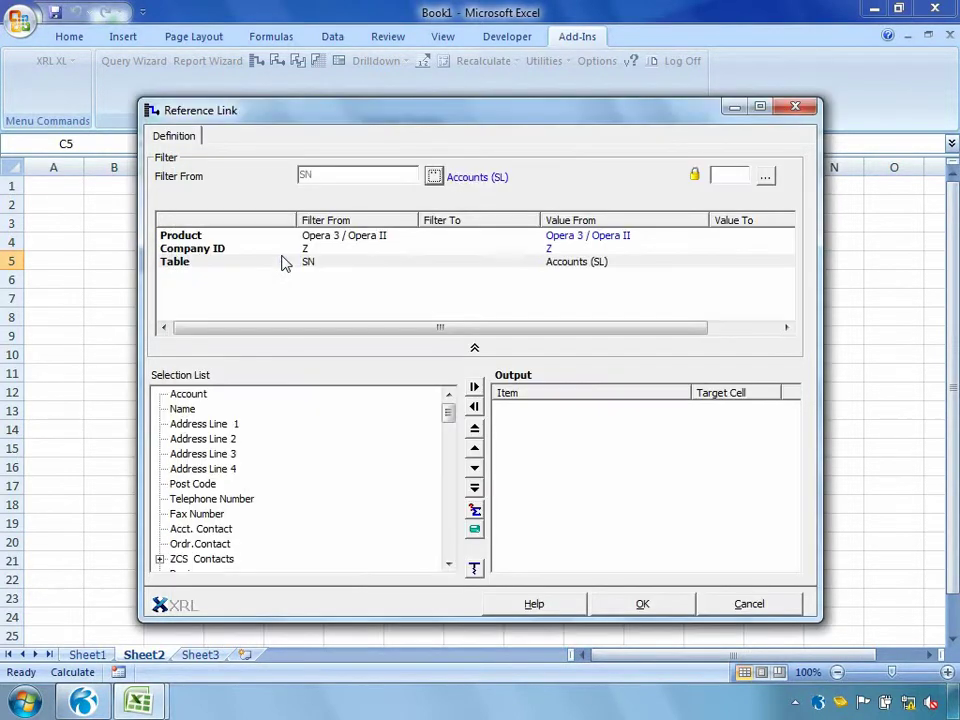
Add Name, Address Line 1, Address Line 2, Address Line 3, Post Code, Telephone Number and Acct. Contact to the link's output.
mouse_move(447, 410)
left_mouse_down()
mouse_move(448, 481)
mouse_move(450, 414)
left_mouse_up()
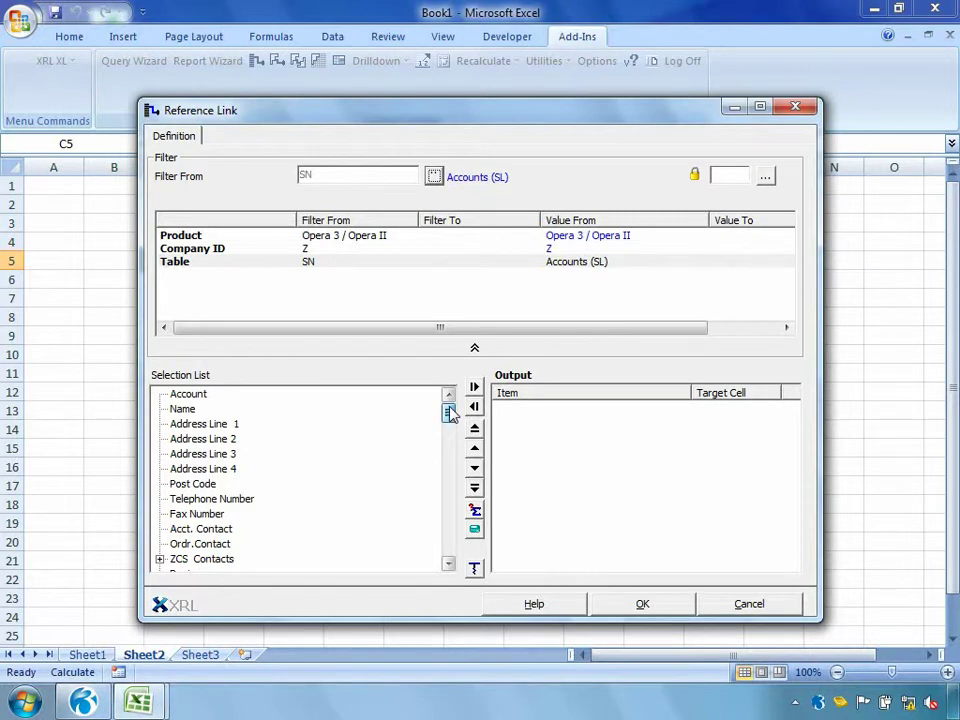
double_click(183, 410)
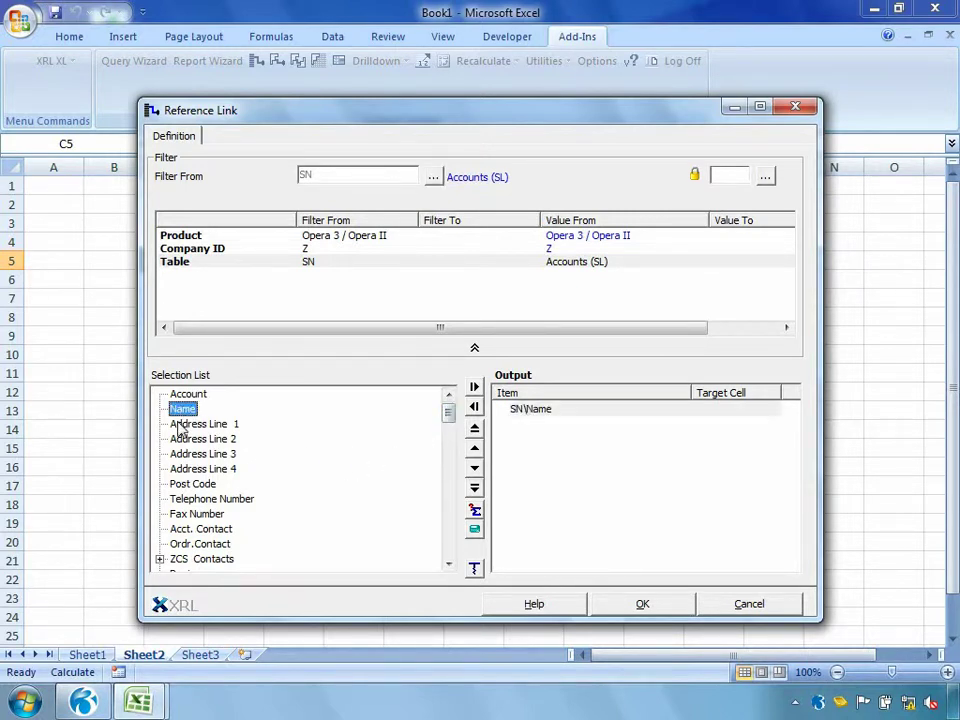
double_click(180, 424)
double_click(183, 440)
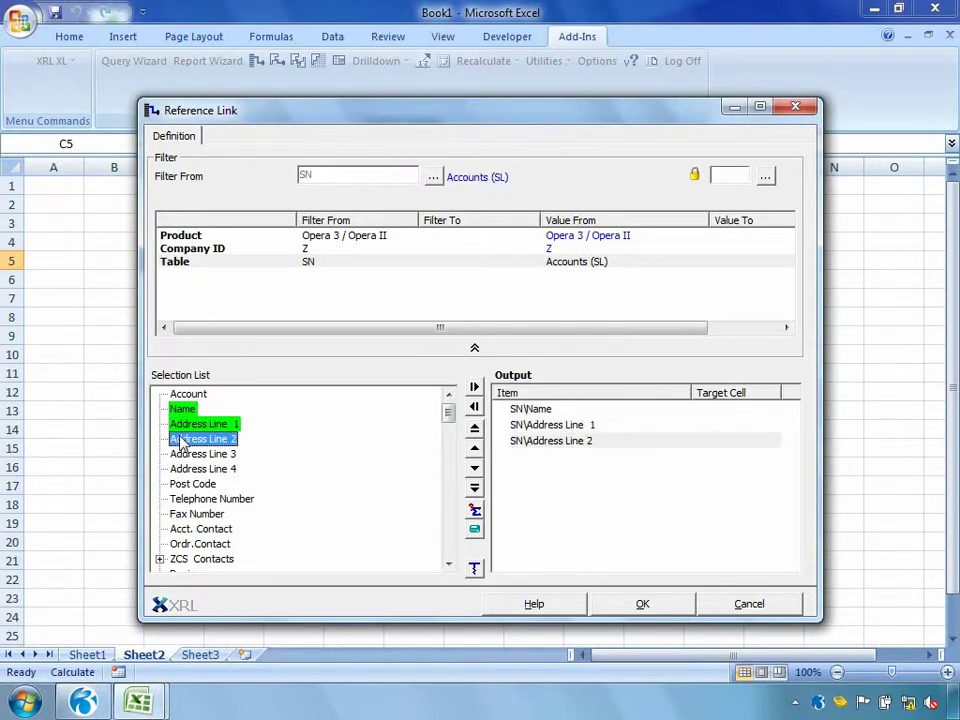
left_click_drag(184, 455, 534, 499)
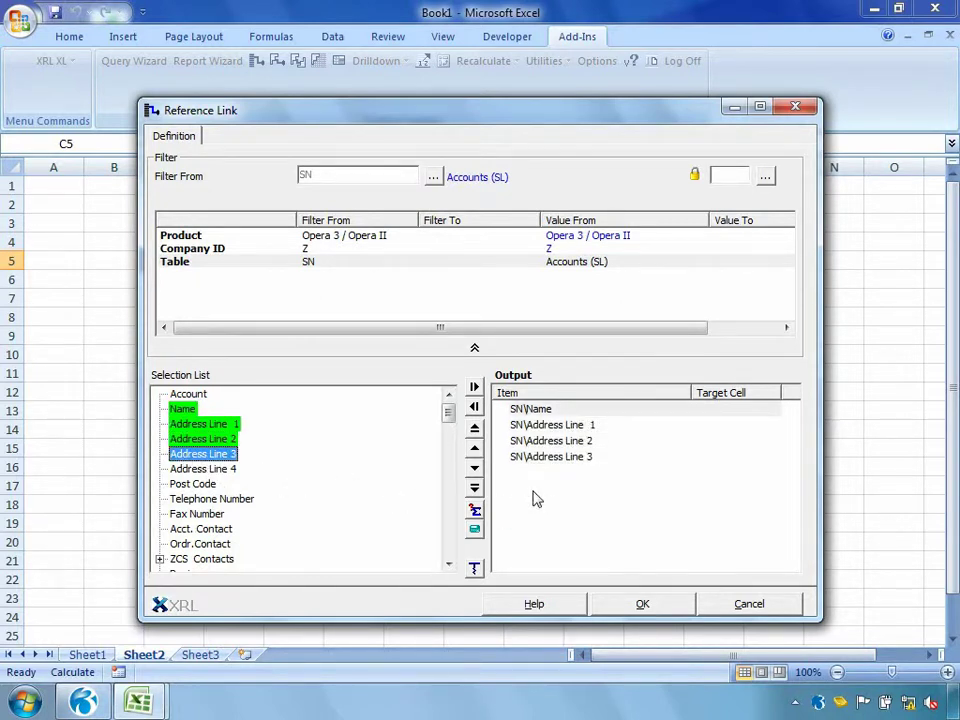
double_click(196, 485)
double_click(190, 500)
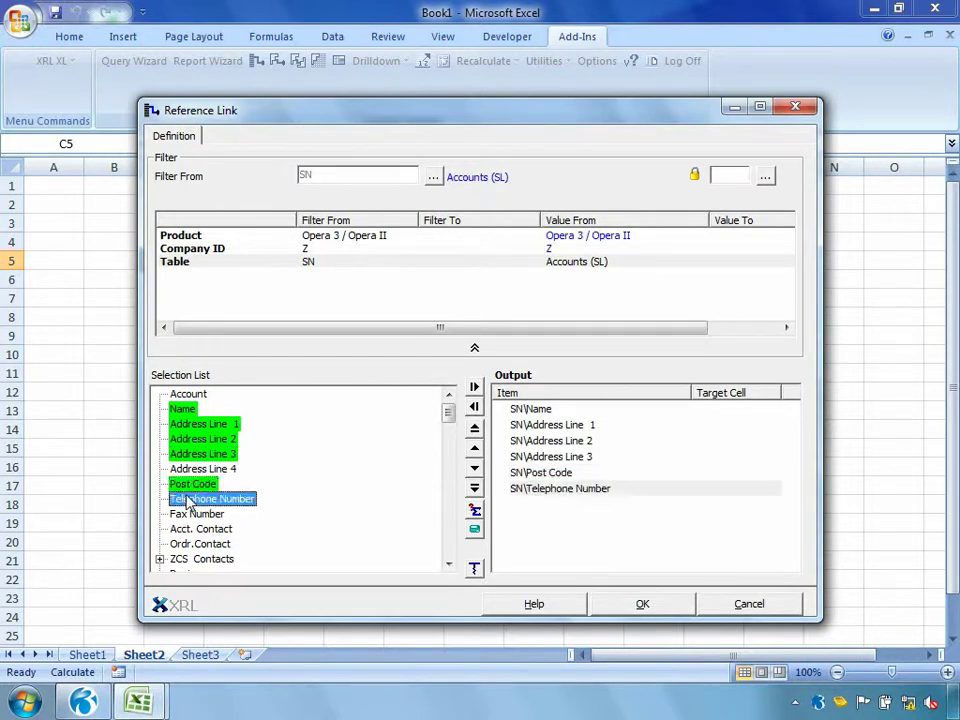
double_click(193, 530)
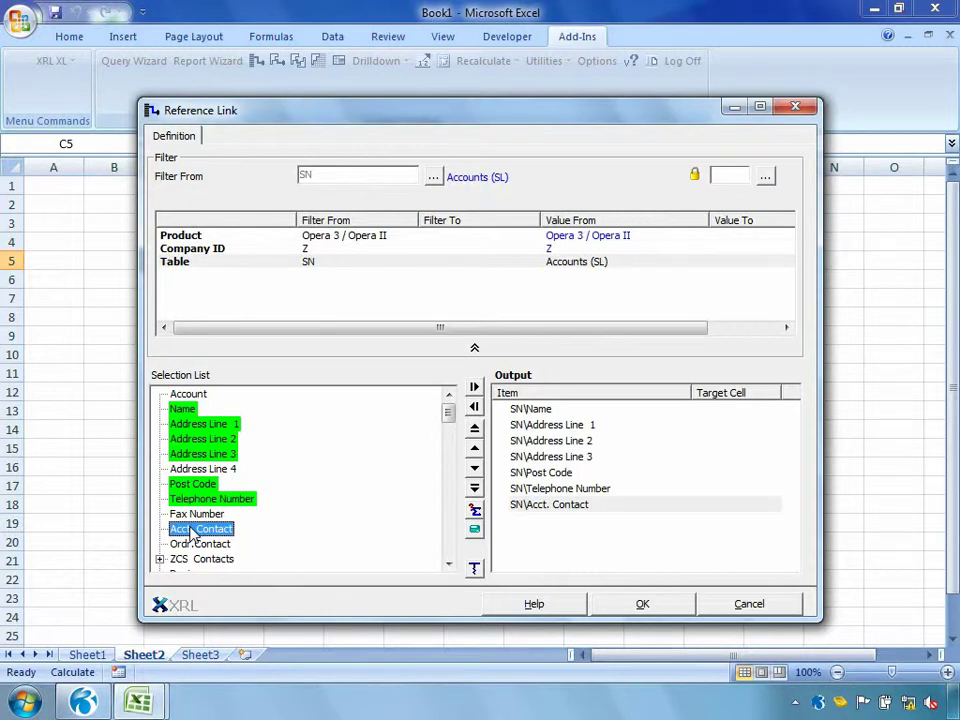
Add Account as a filter on the Reference Link and take its value from cell C3.
left_click_drag(181, 399, 282, 303)
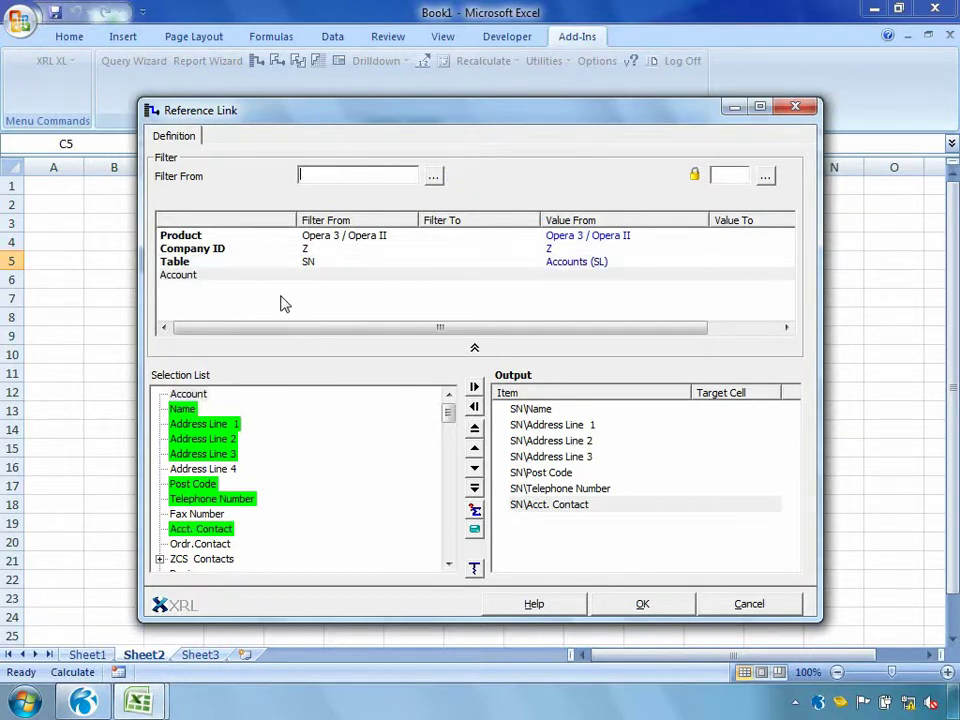
left_click_drag(296, 111, 502, 114)
left_click(402, 278)
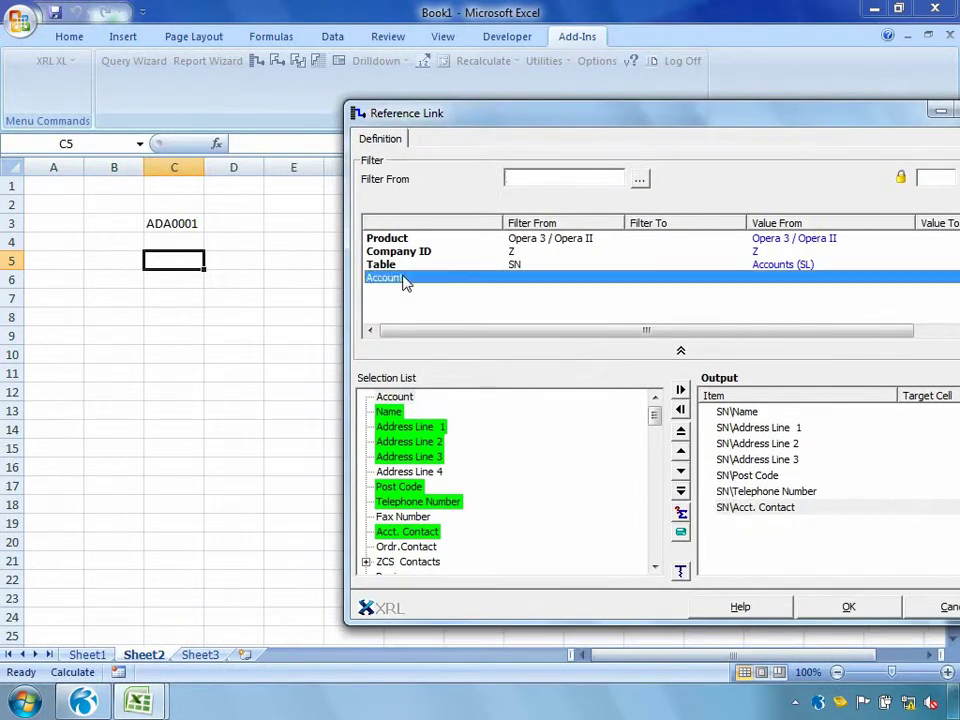
left_click(181, 222)
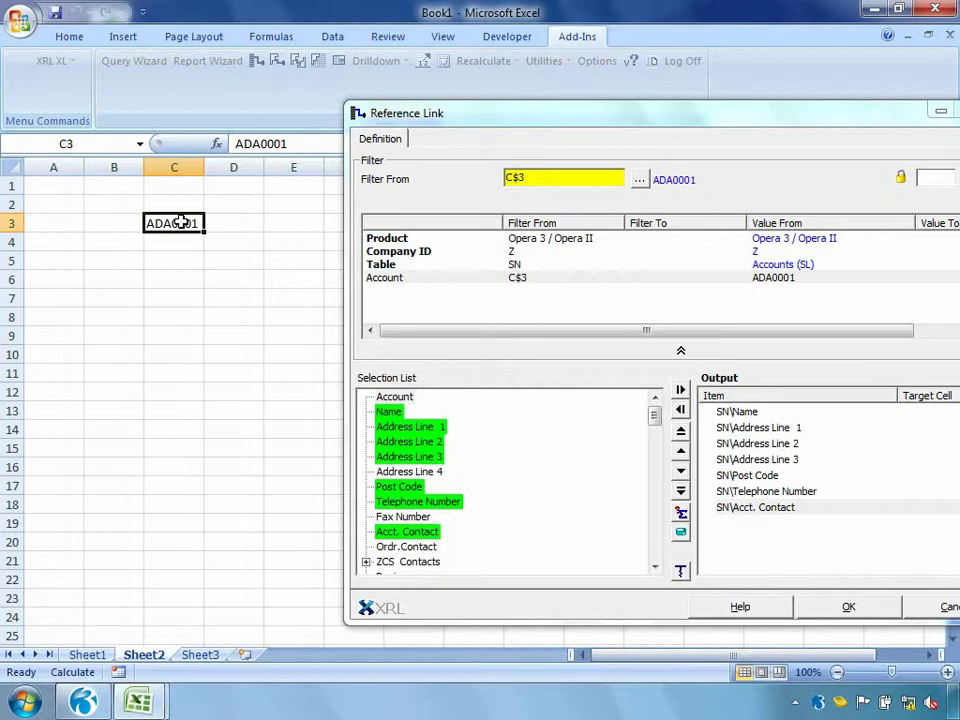
Assign target cells to the output items: Name to C5, Address Line 1 to C6, Address Line 2 to C7 and Address Line 3 to C8.
left_click(724, 413)
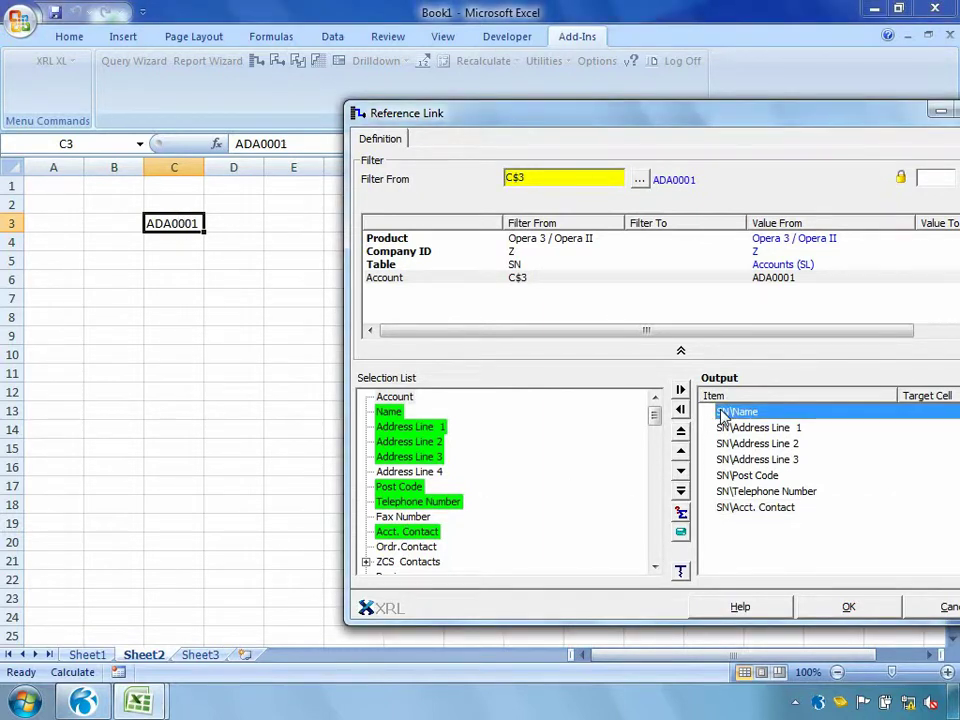
left_click(174, 260)
left_click(787, 430)
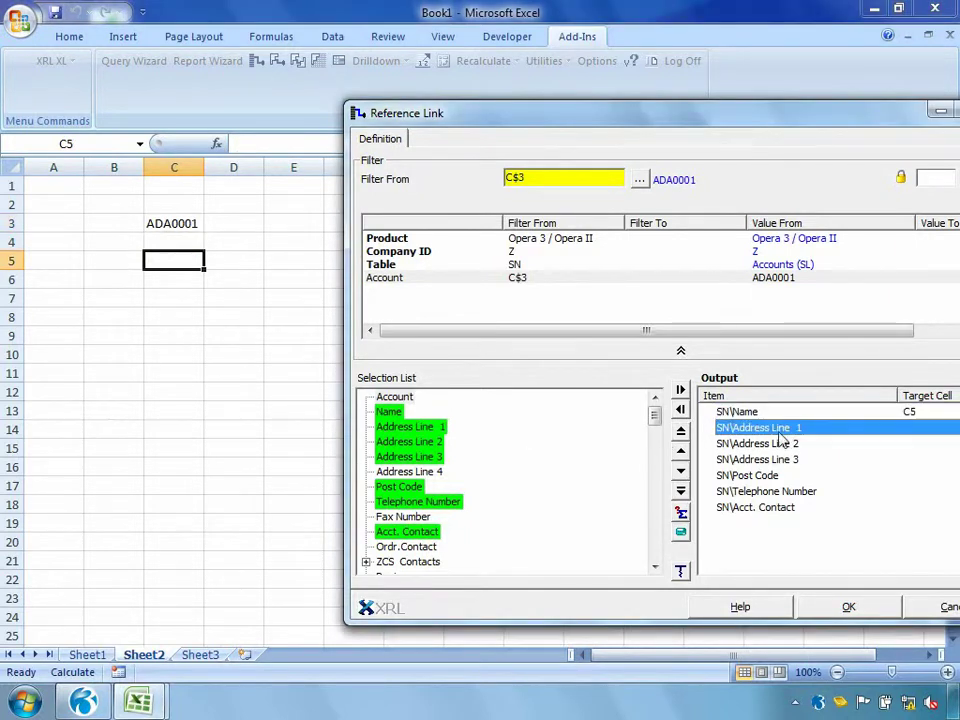
left_click(167, 278)
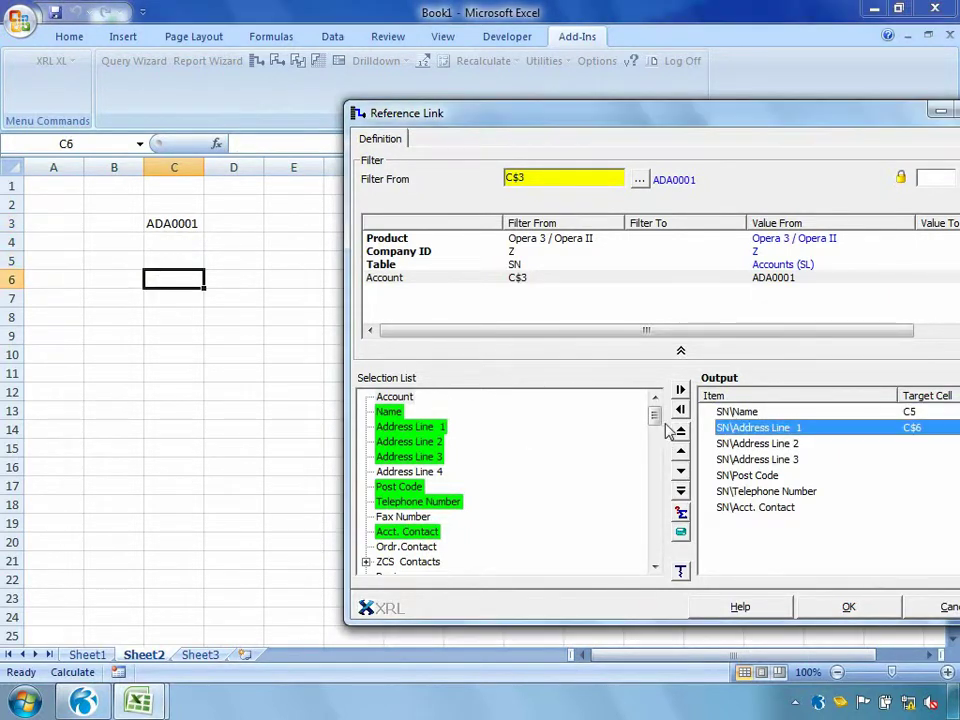
left_click(730, 443)
left_click(174, 298)
left_click(742, 460)
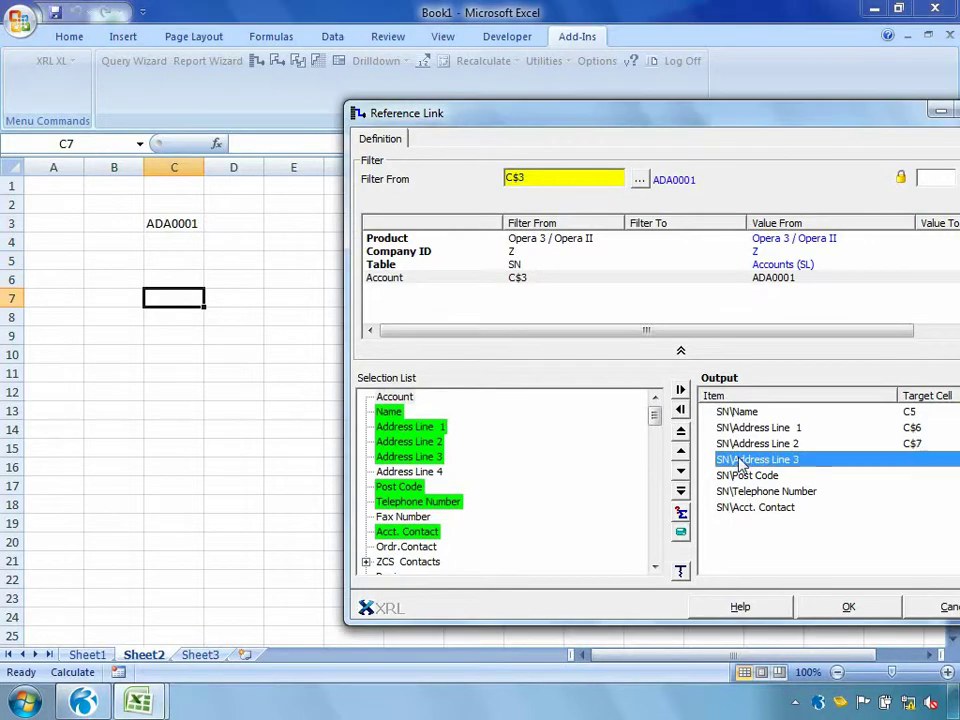
left_click(193, 316)
Send Post Code to C9, Telephone Number to C11 and Acct. Contact to C12, and create the Reference Link.
left_click(745, 475)
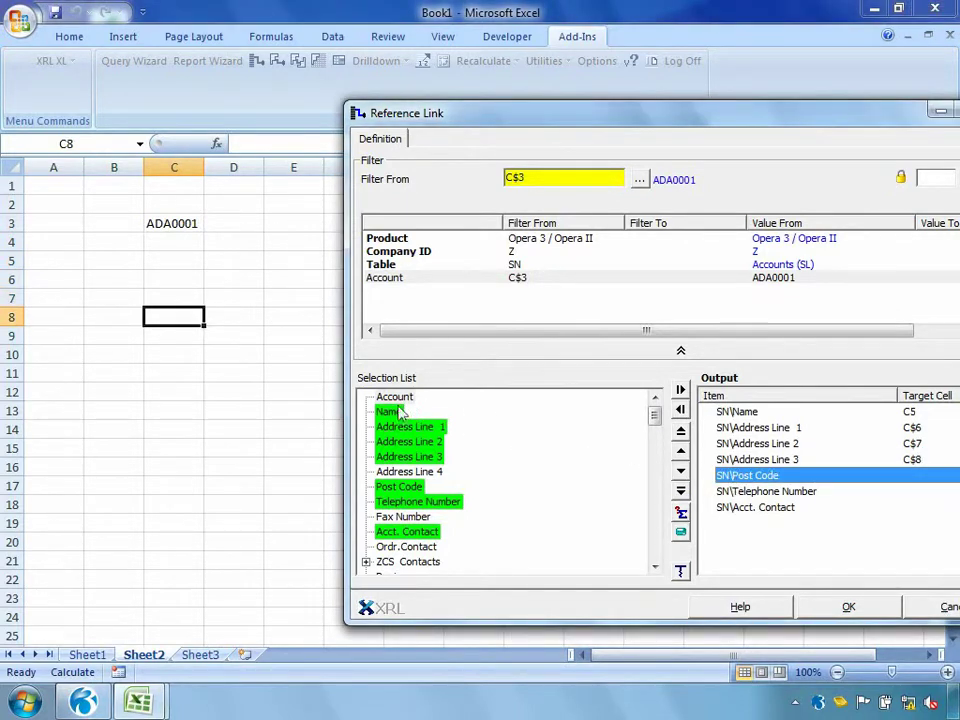
left_click(189, 336)
left_click(758, 492)
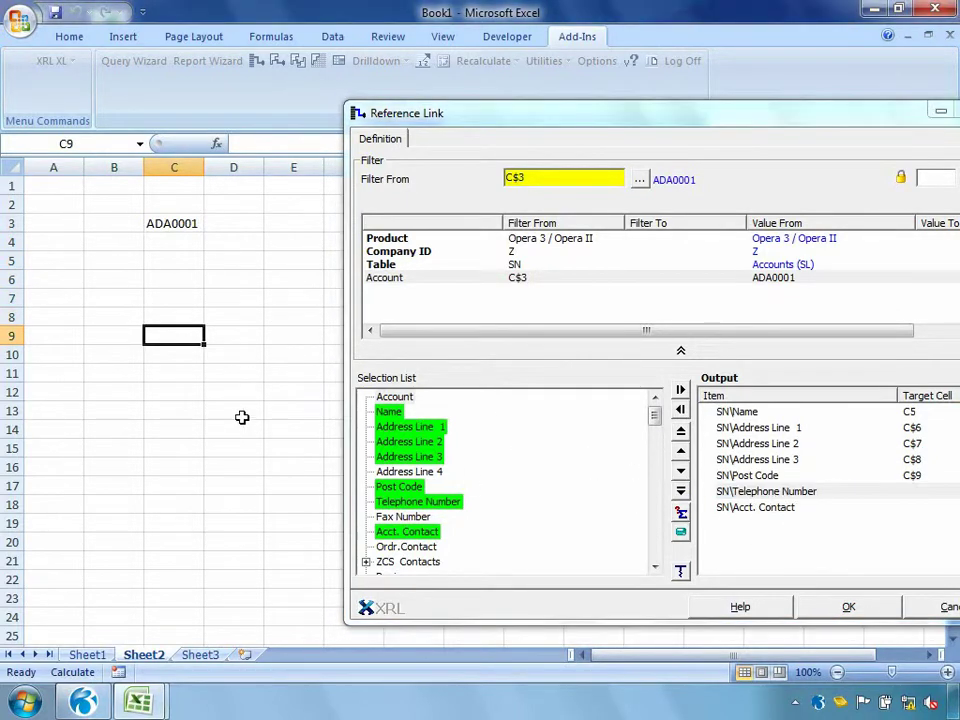
left_click(197, 375)
left_click(740, 508)
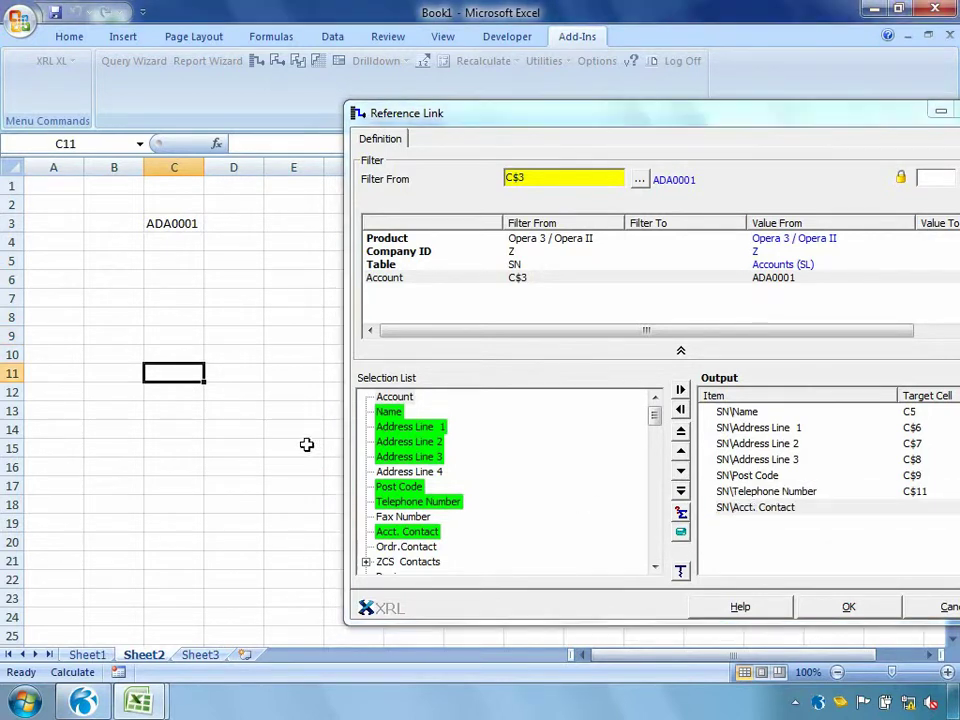
left_click(191, 393)
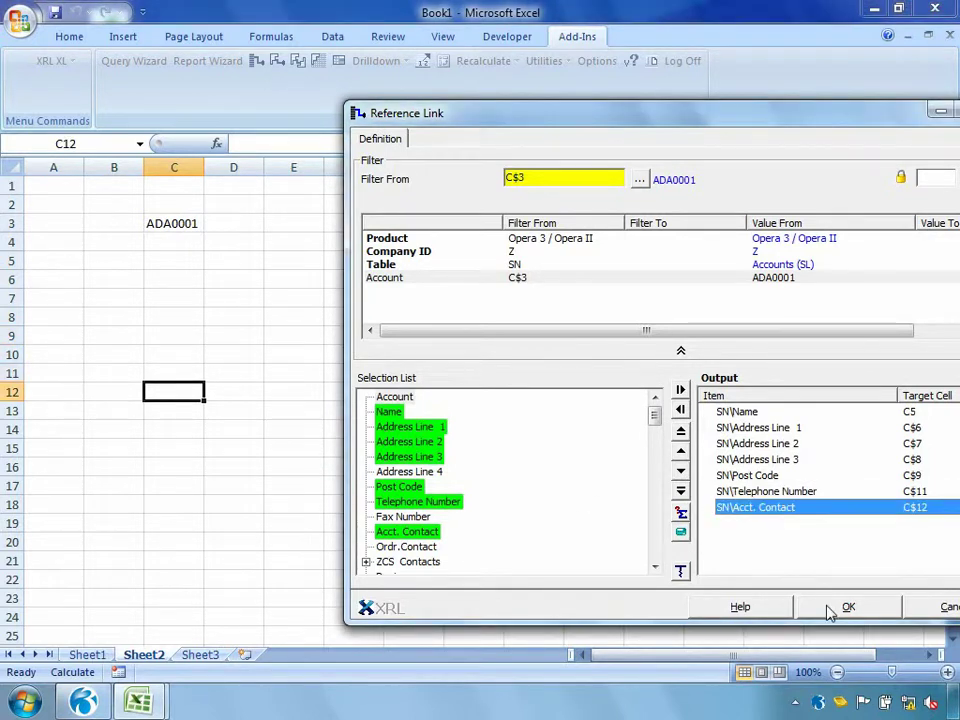
left_click(843, 607)
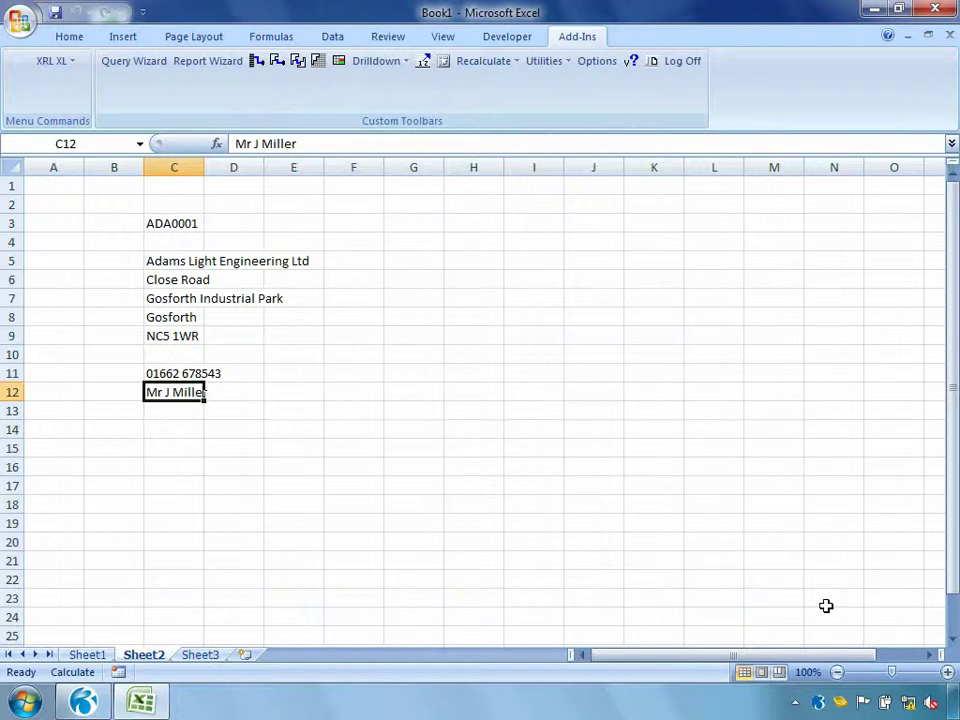
Replace the account code in C3 with another customer's code and recalculate the linked details.
left_click(178, 222)
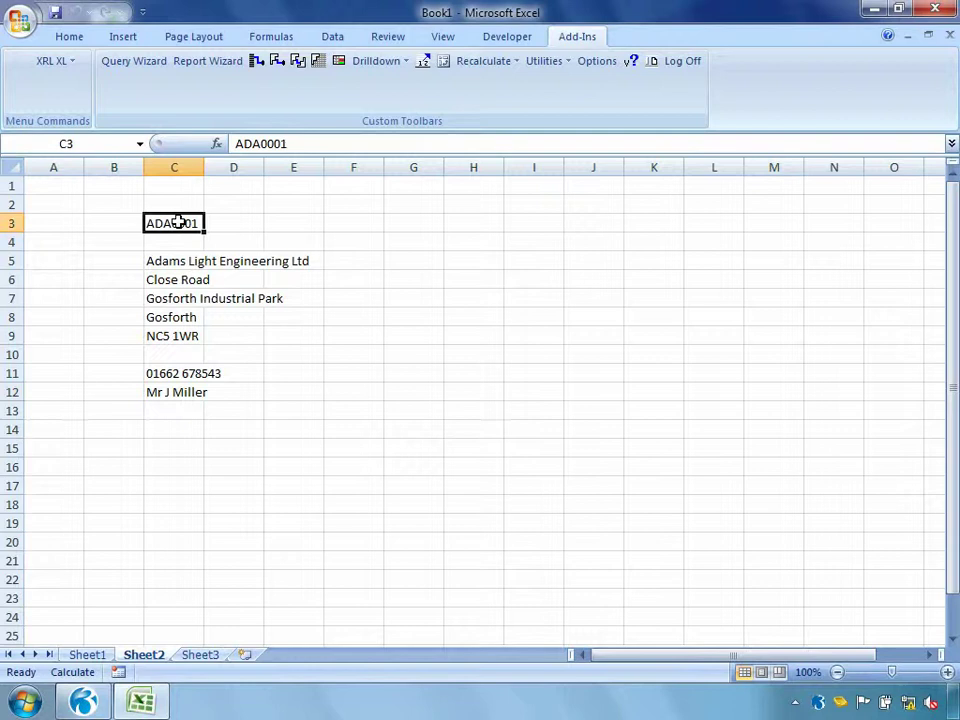
type("BRI0002")
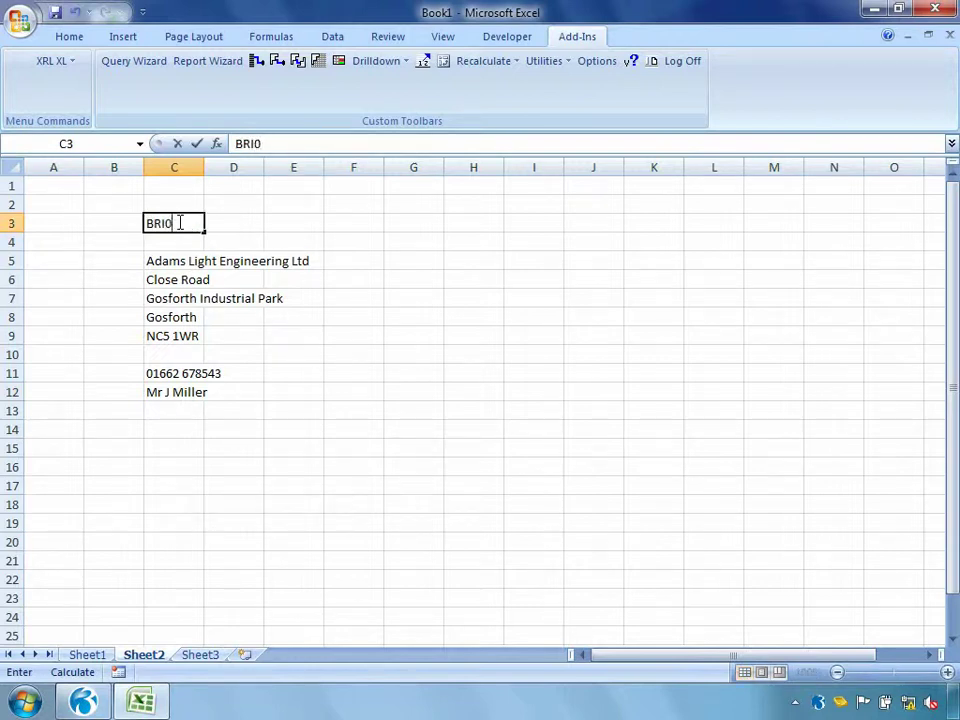
key("Return")
left_click(236, 313)
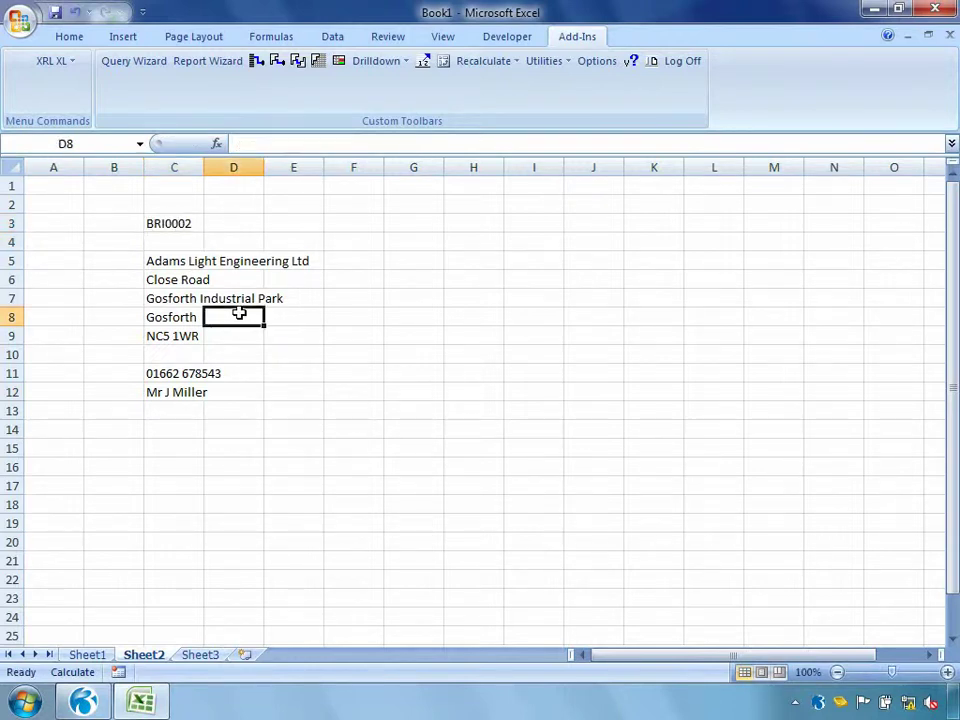
right_click(236, 313)
left_click(336, 603)
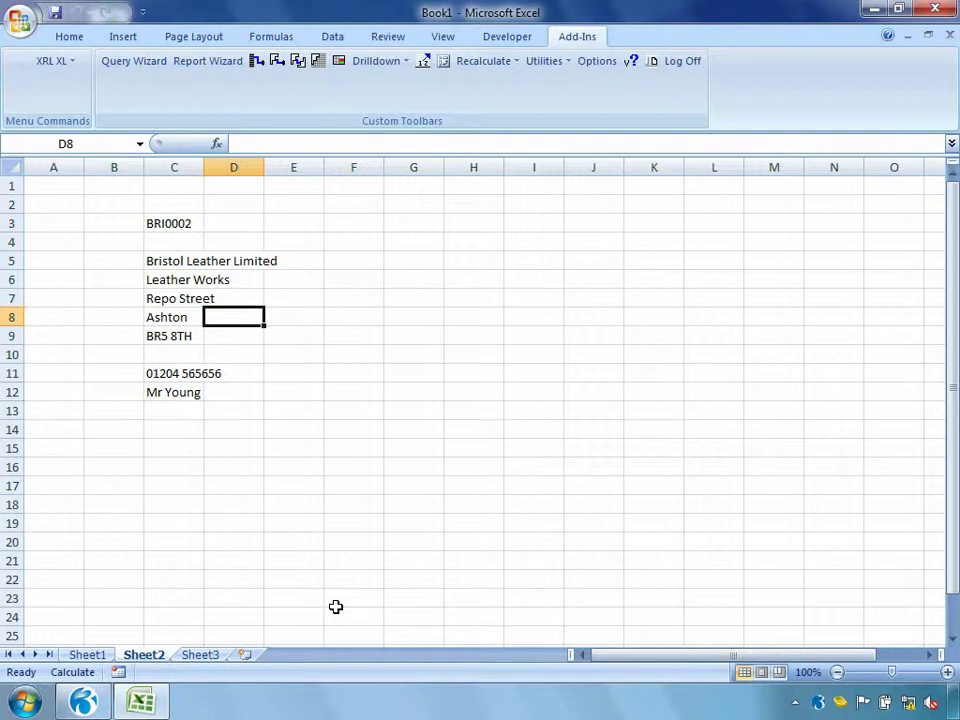
Start a Detail Report at cell F1 based on the Sales ledger Transactions (SL) table.
left_click(355, 190)
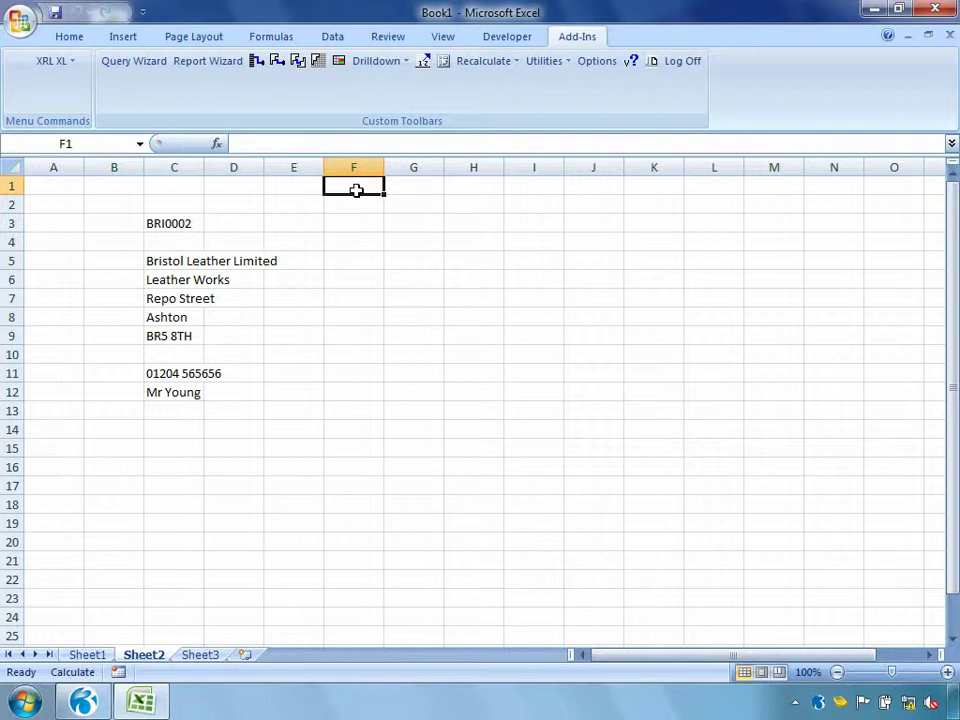
left_click(70, 62)
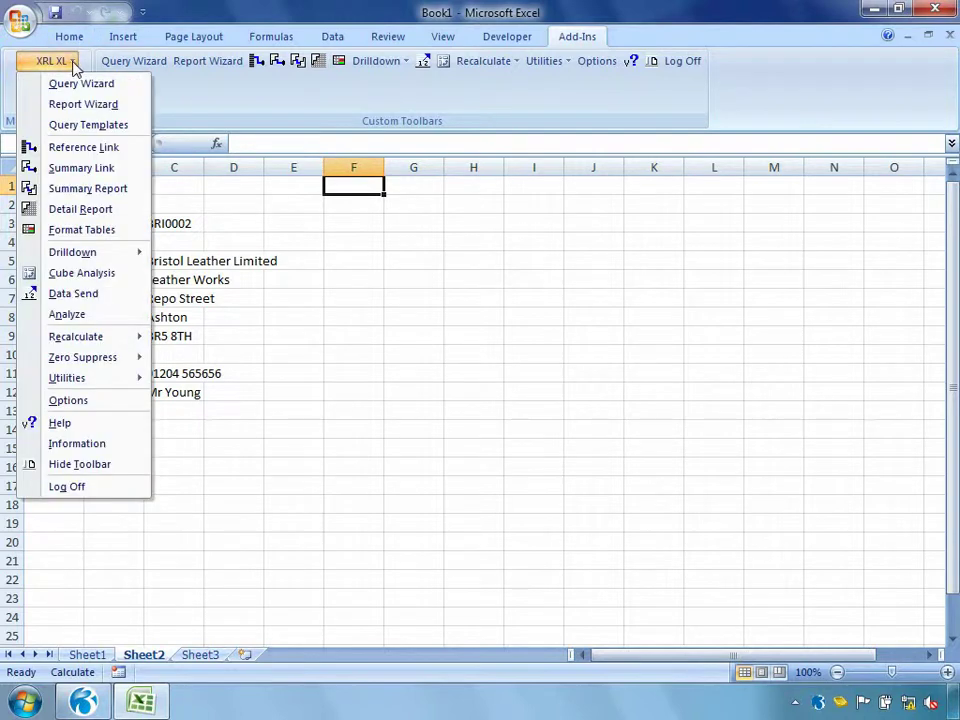
left_click(78, 208)
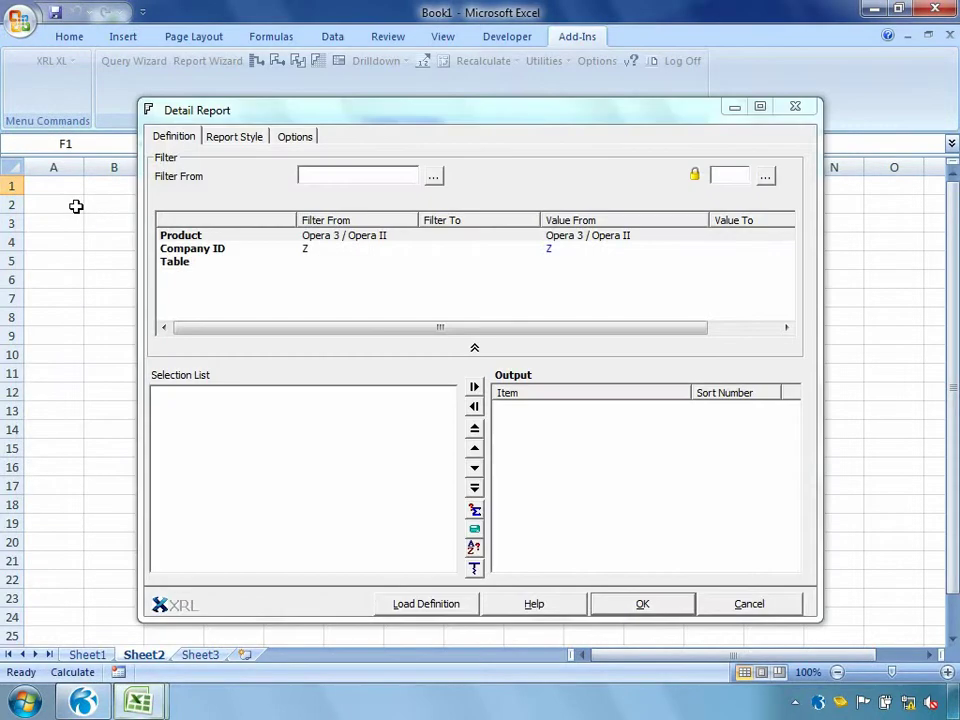
double_click(172, 262)
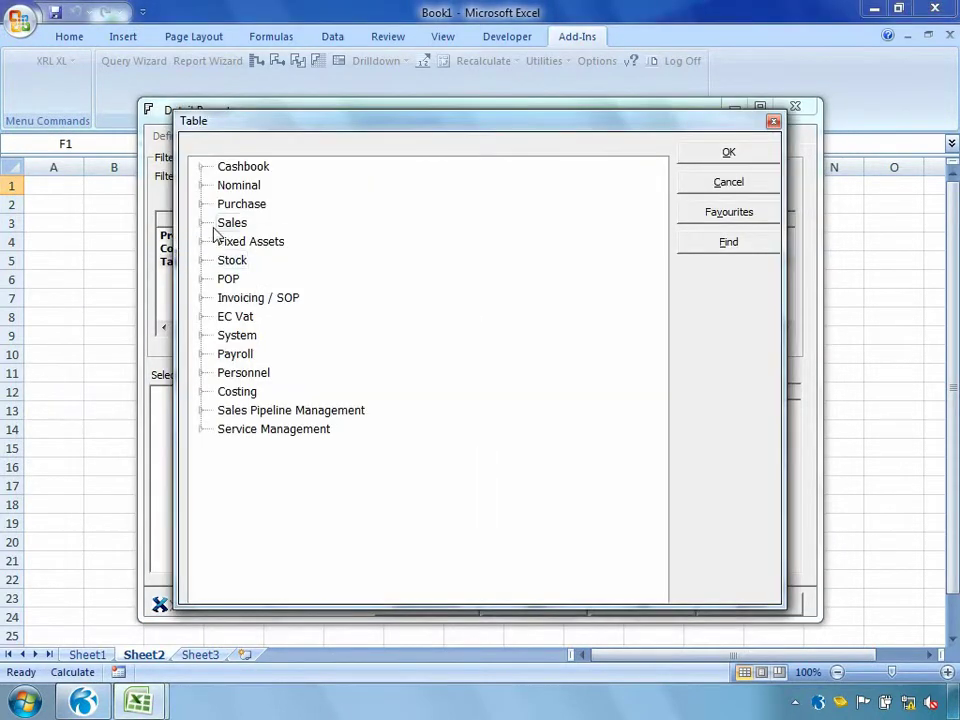
left_click(203, 223)
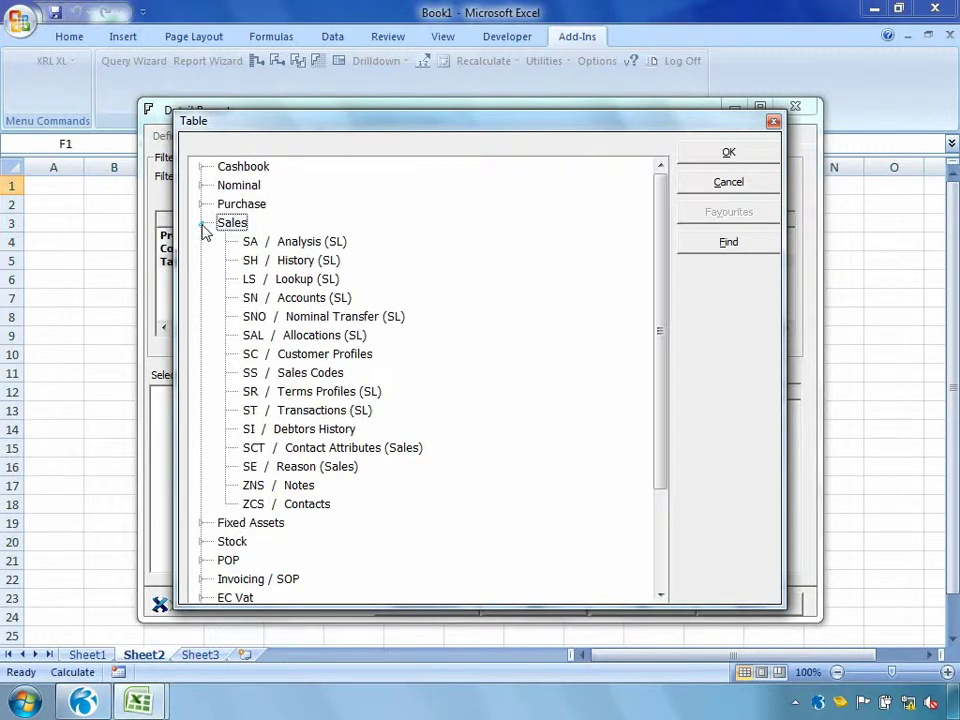
double_click(294, 416)
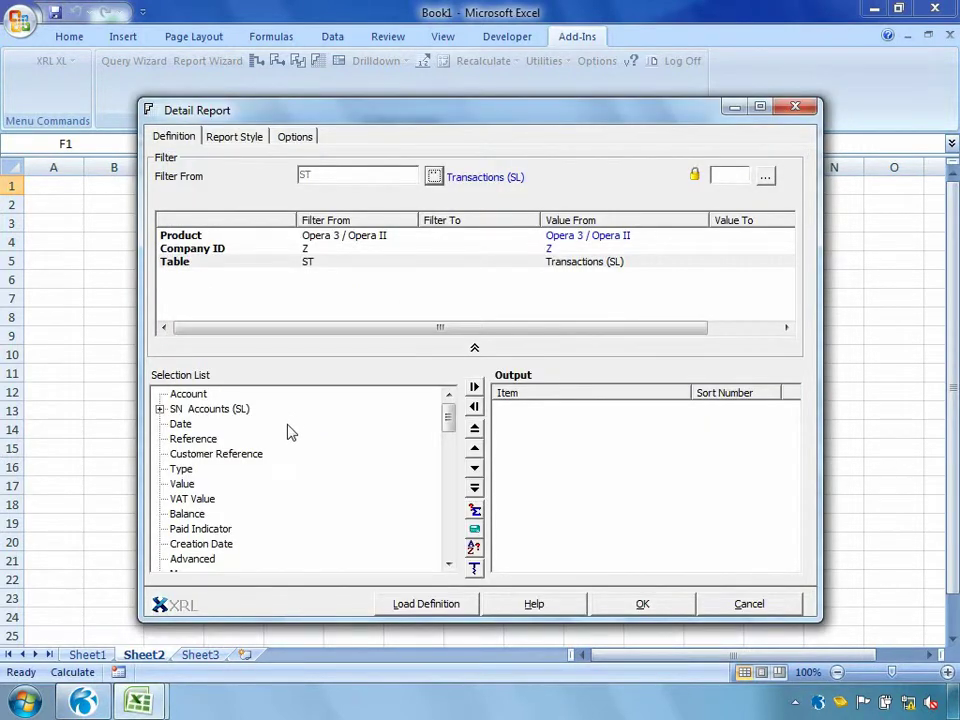
Add Date, Reference, Customer Reference, Type, Value, VAT Value and Balance as the Detail Report's output columns.
double_click(178, 425)
double_click(186, 439)
double_click(195, 454)
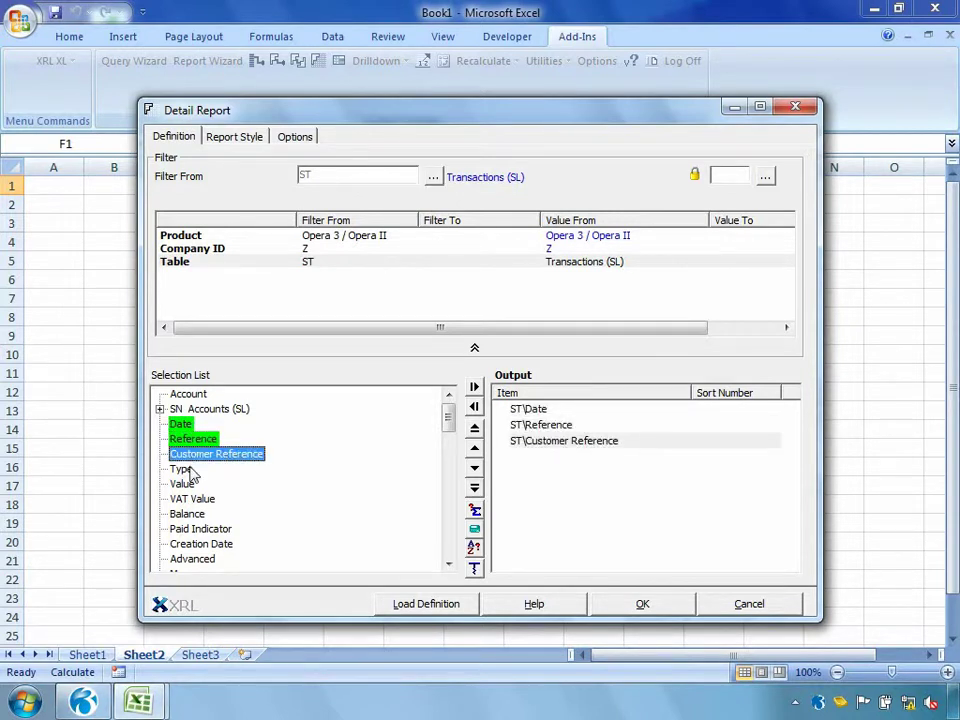
double_click(183, 469)
double_click(185, 484)
double_click(190, 499)
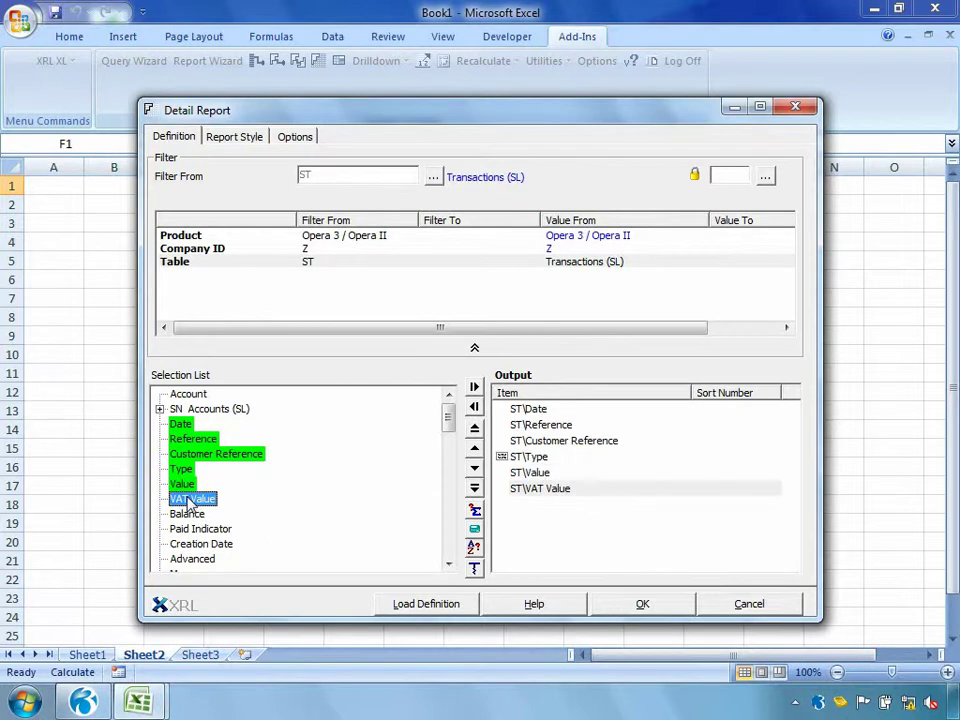
double_click(187, 514)
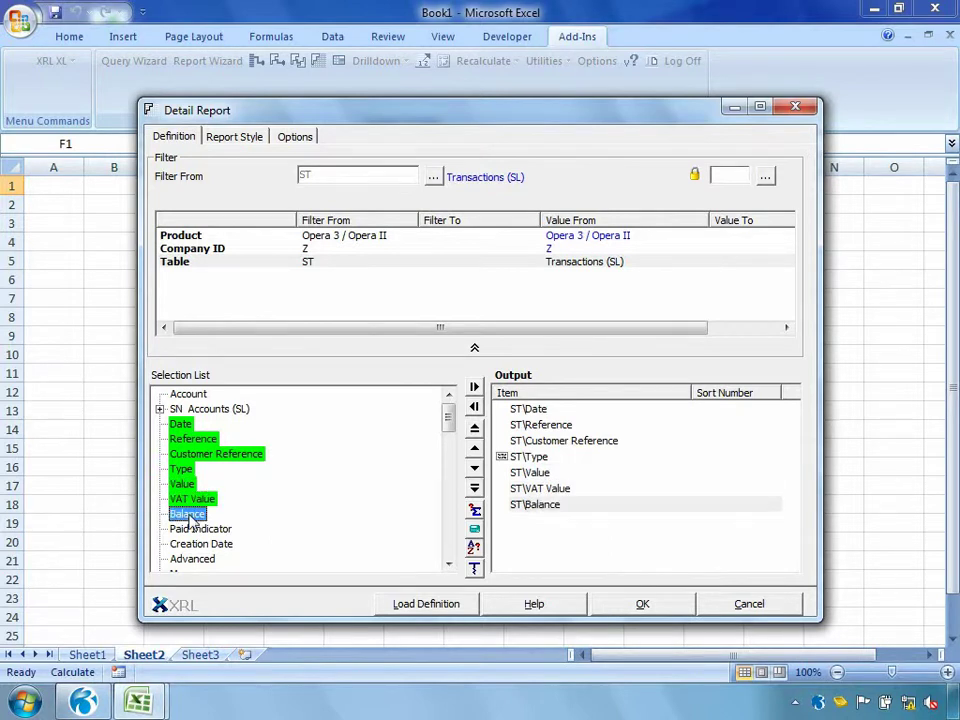
Filter the Detail Report by Account, taking both the from and to values from cell C3, and generate the report.
left_click_drag(188, 394, 250, 298)
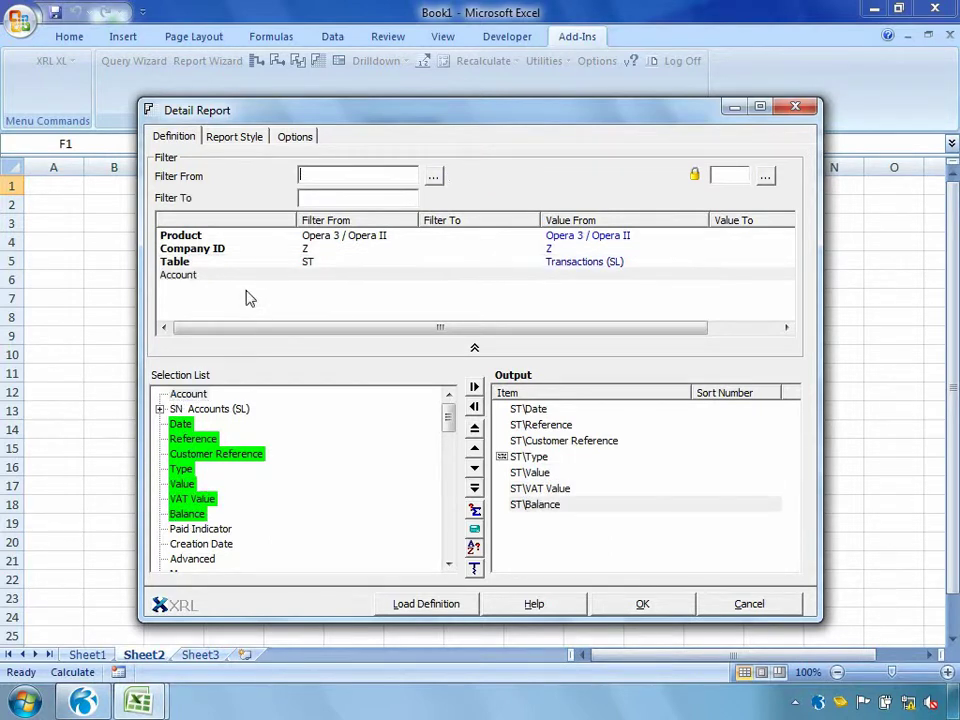
left_click_drag(251, 117, 428, 135)
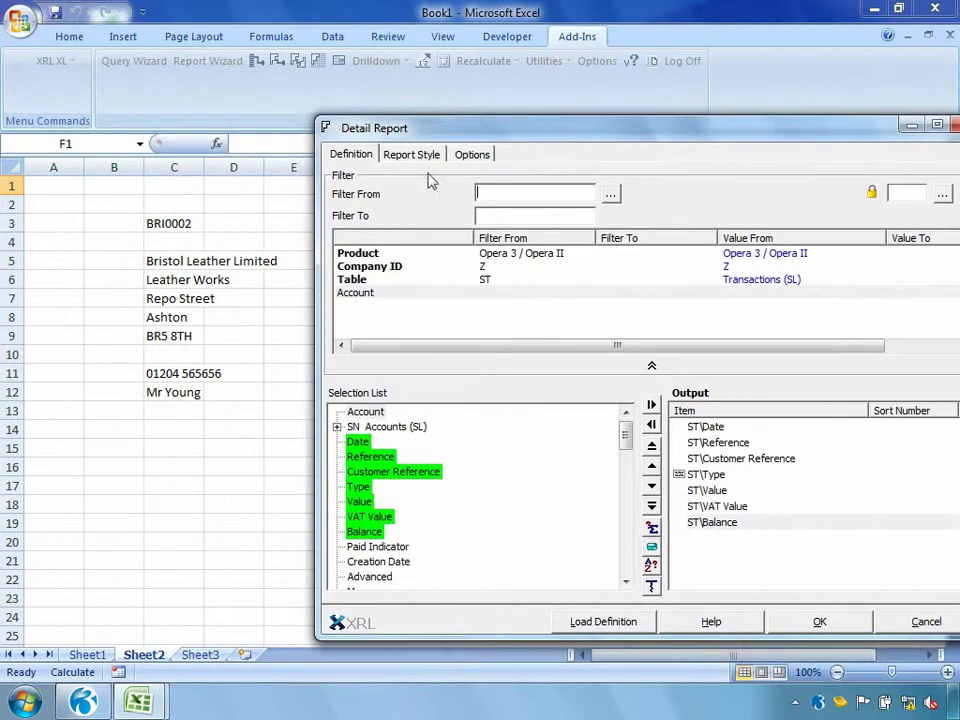
left_click(195, 223)
left_click(497, 213)
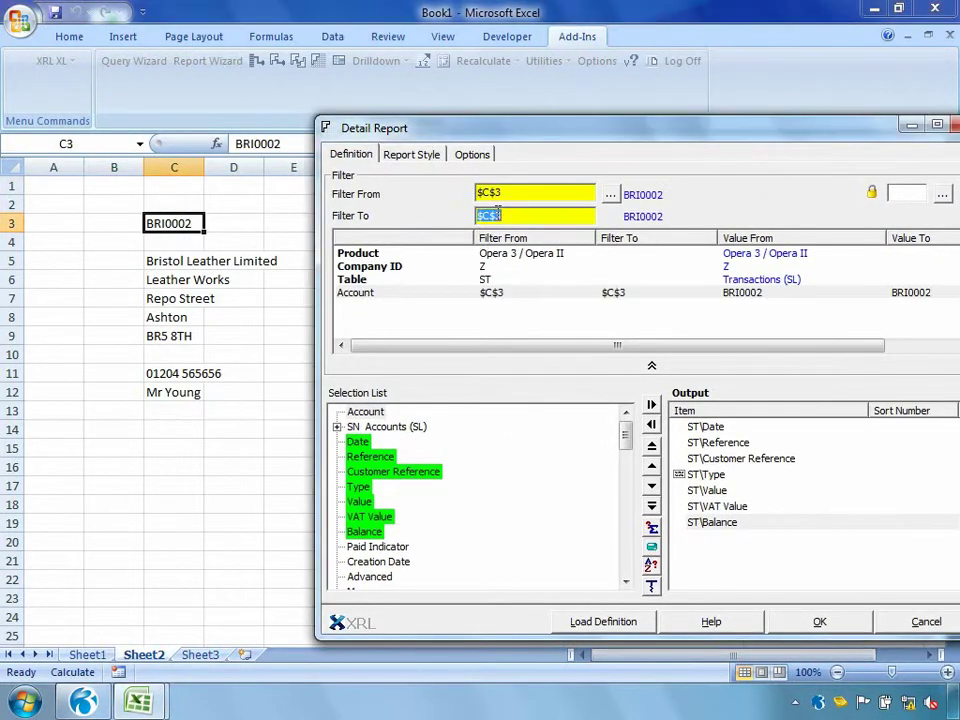
left_click(805, 622)
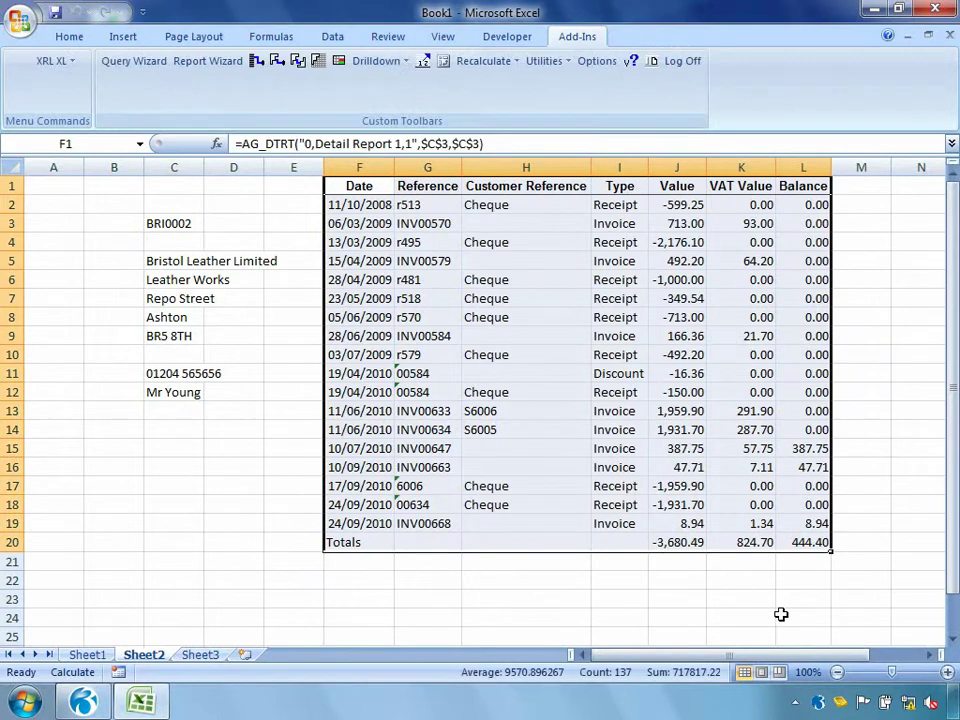
Replace the account code in C3 with another customer's code and recalculate the worksheet's customer details and transactions.
left_click(174, 222)
key("BackSpace")
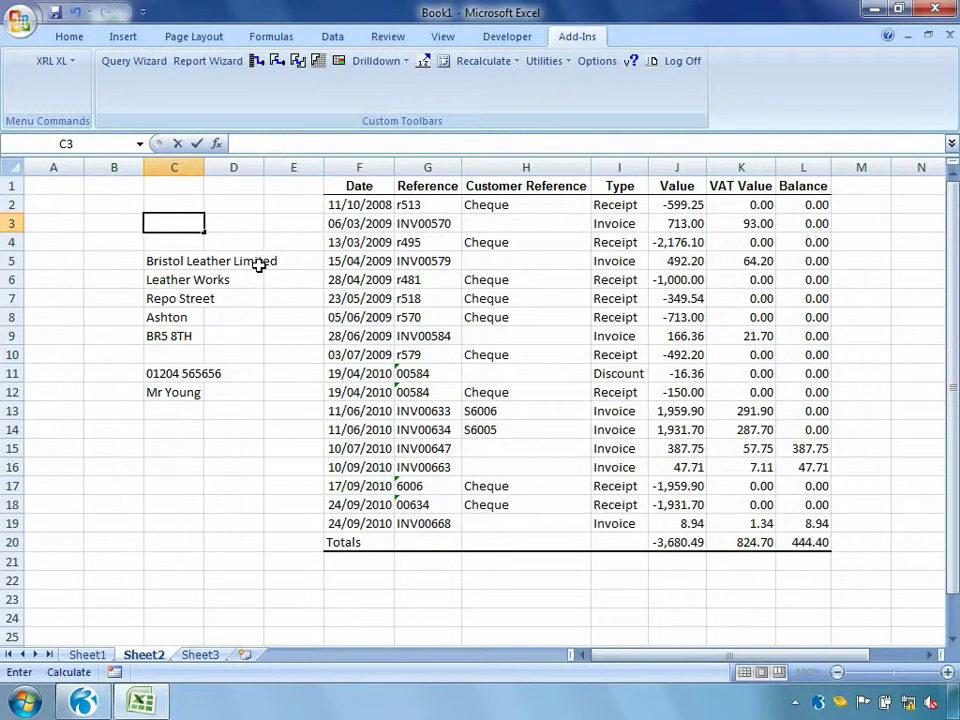
type("ADA0001")
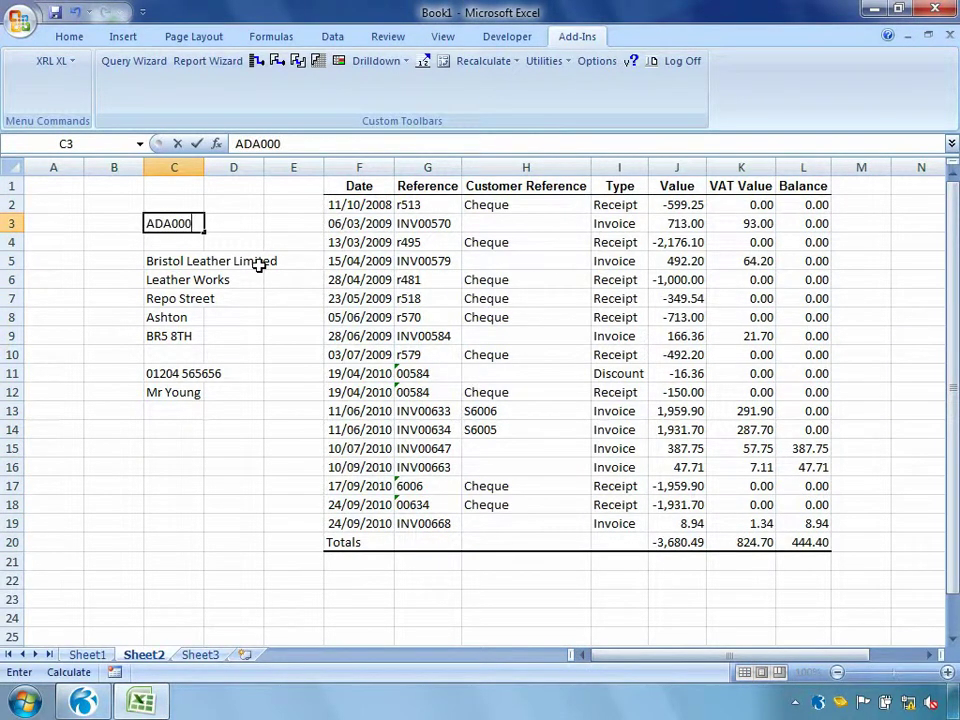
key("Return")
right_click(258, 264)
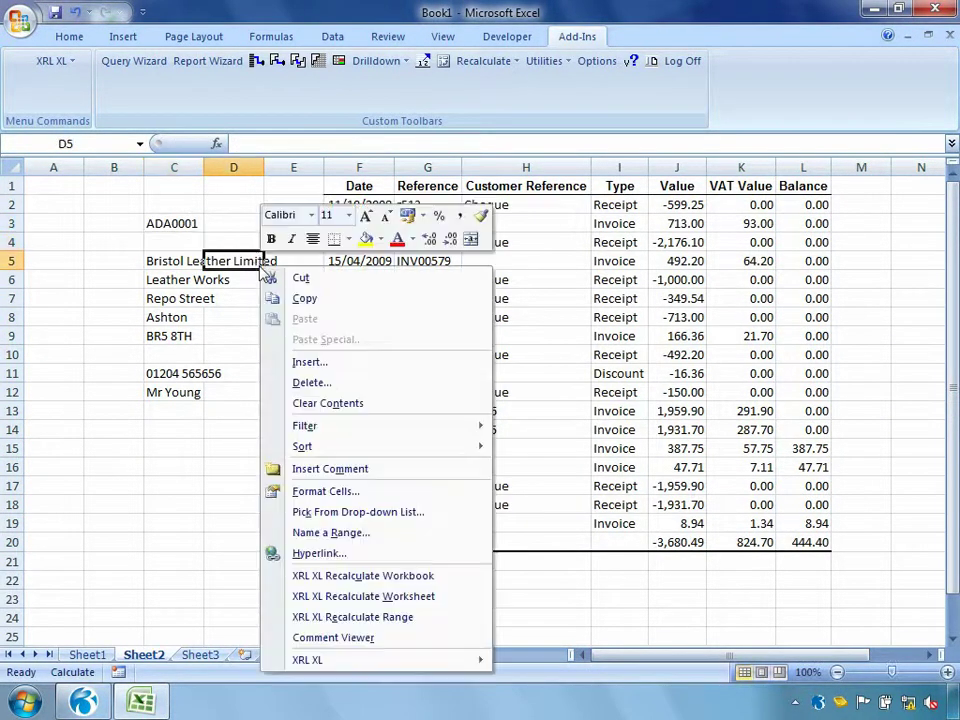
left_click(264, 594)
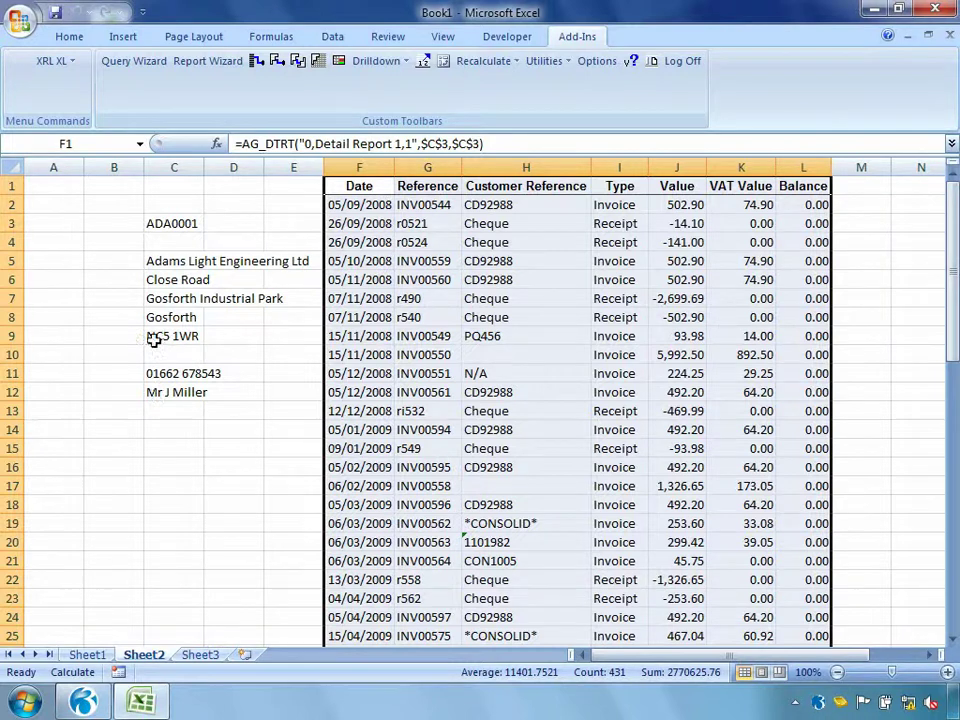
Start a Data Selector for cell C3 and choose the Customer Account Codes definition as its data source.
left_click(177, 224)
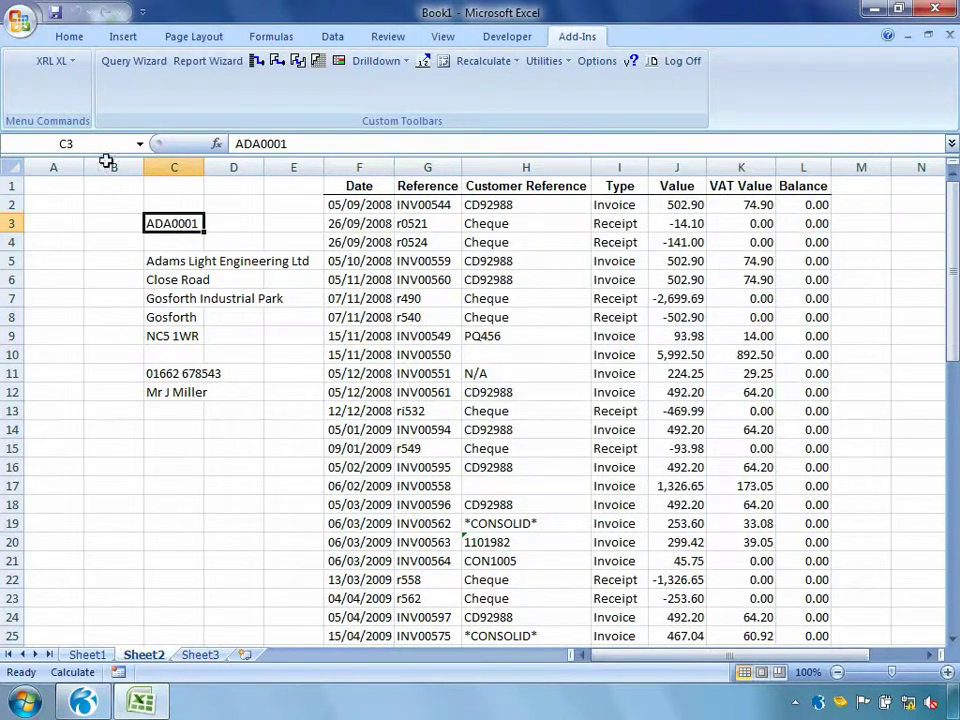
left_click(54, 61)
mouse_move(86, 378)
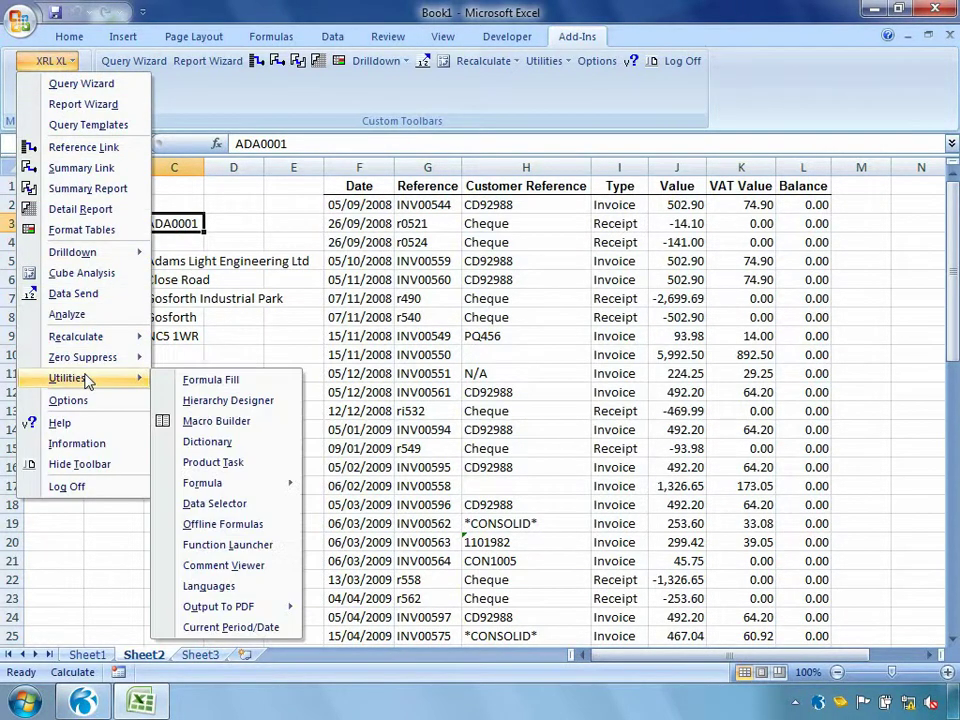
left_click(235, 503)
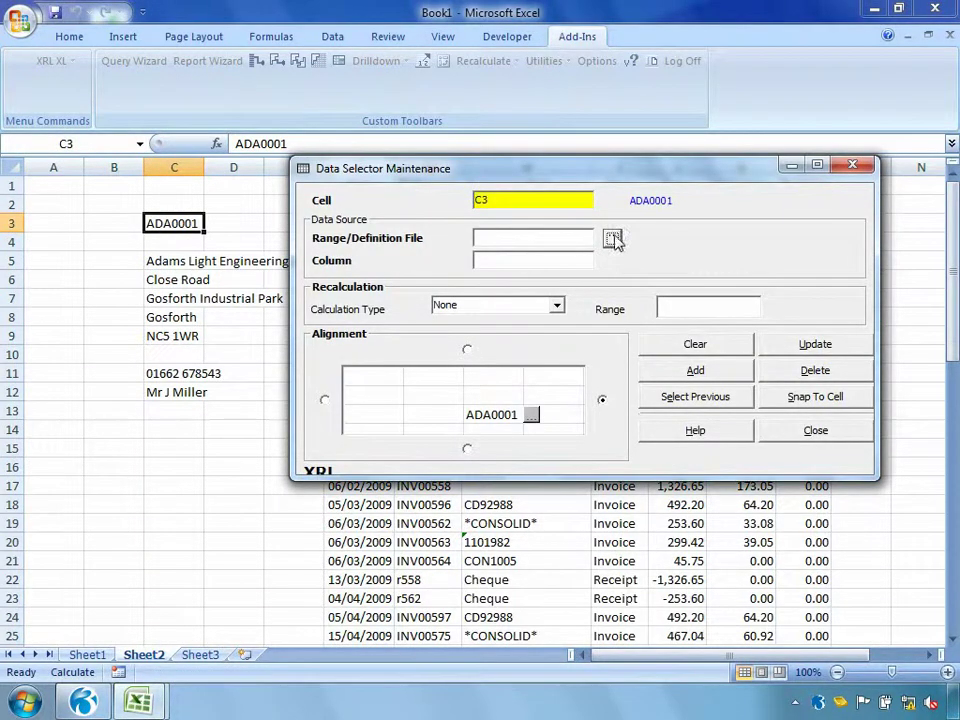
left_click(612, 238)
left_click(413, 414)
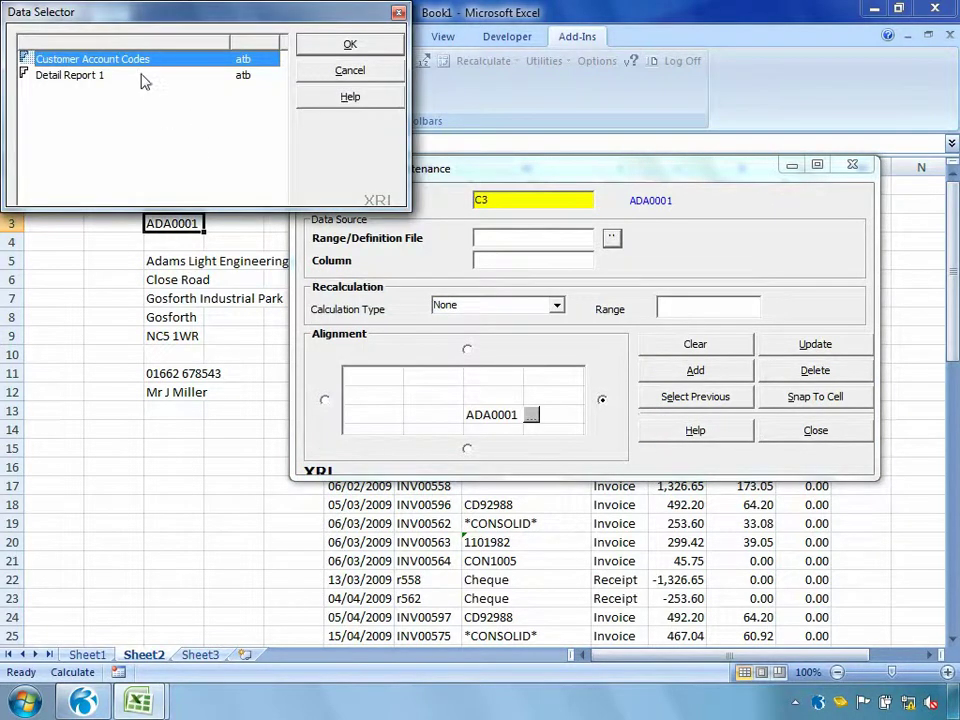
left_click(337, 55)
Set the selector's column to 1, align its button to the left of C3, and add it to the sheet.
left_click(488, 261)
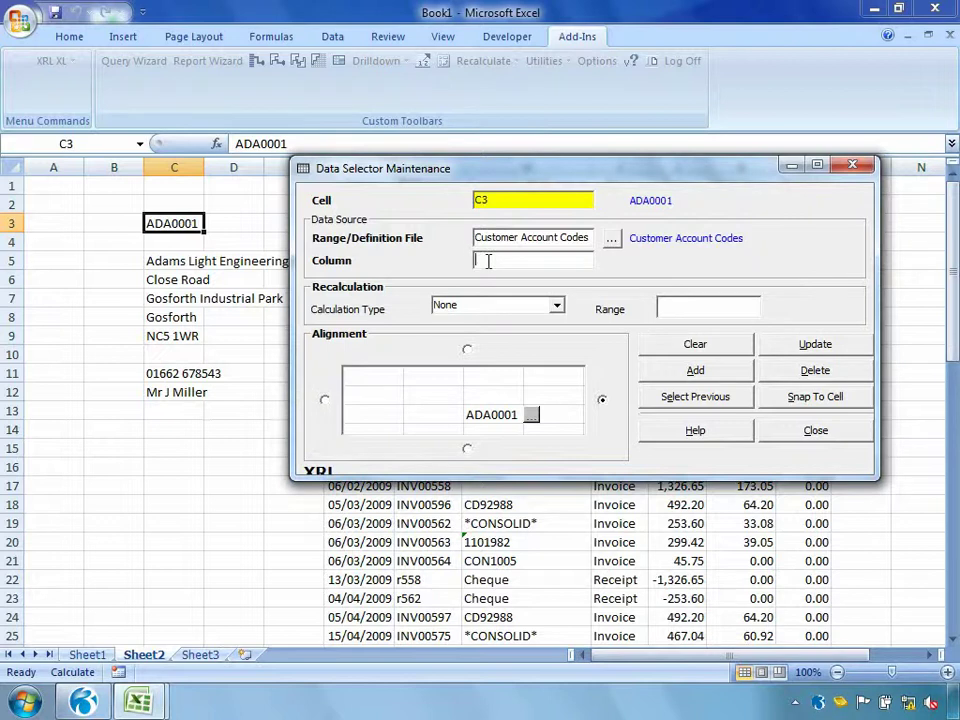
type("1")
left_click(325, 400)
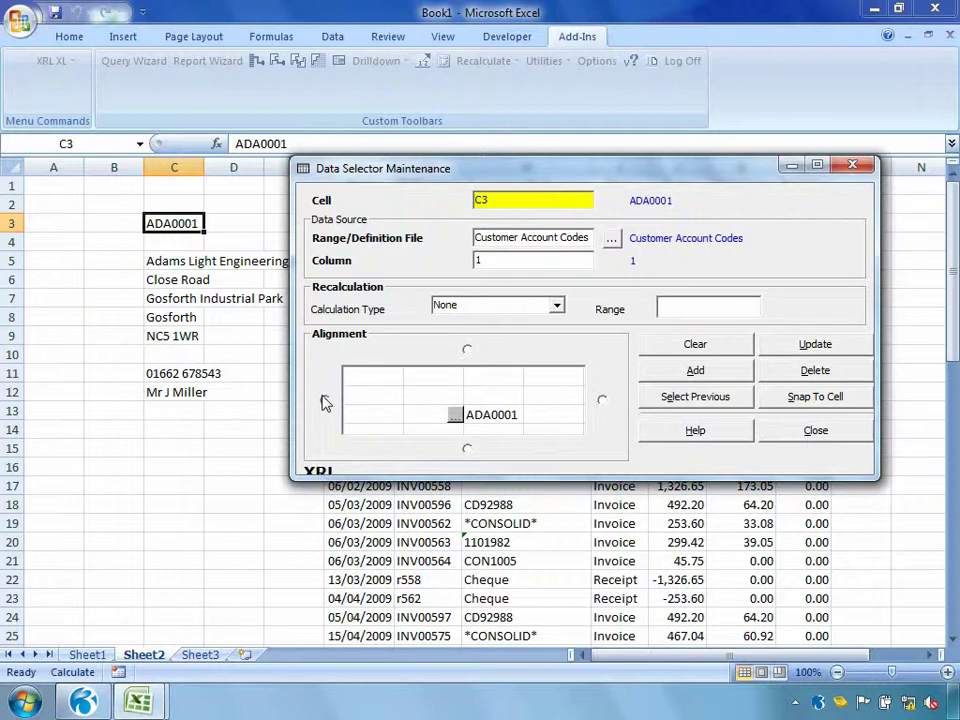
left_click(658, 377)
left_click(780, 431)
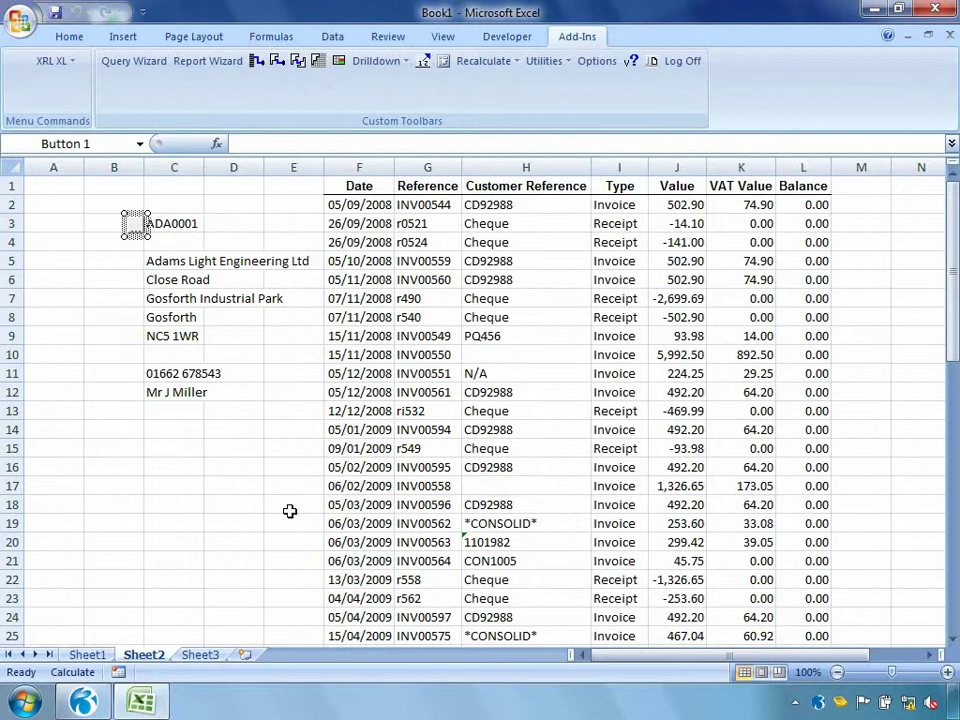
left_click(289, 510)
left_click(134, 229)
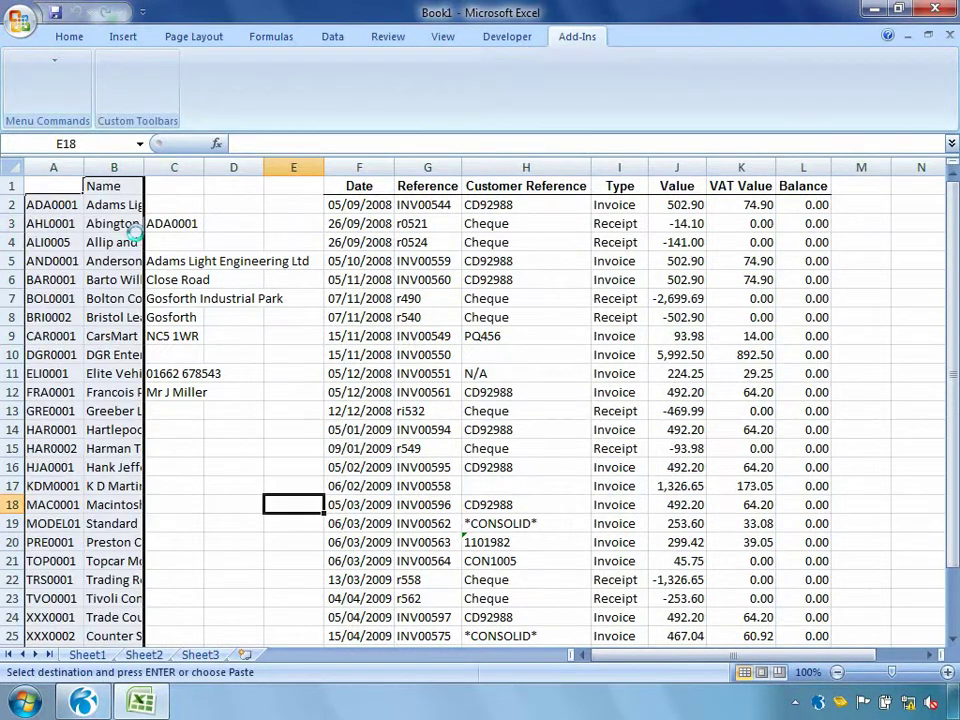
mouse_move(278, 110)
left_mouse_down()
mouse_move(280, 143)
mouse_move(276, 96)
left_mouse_up()
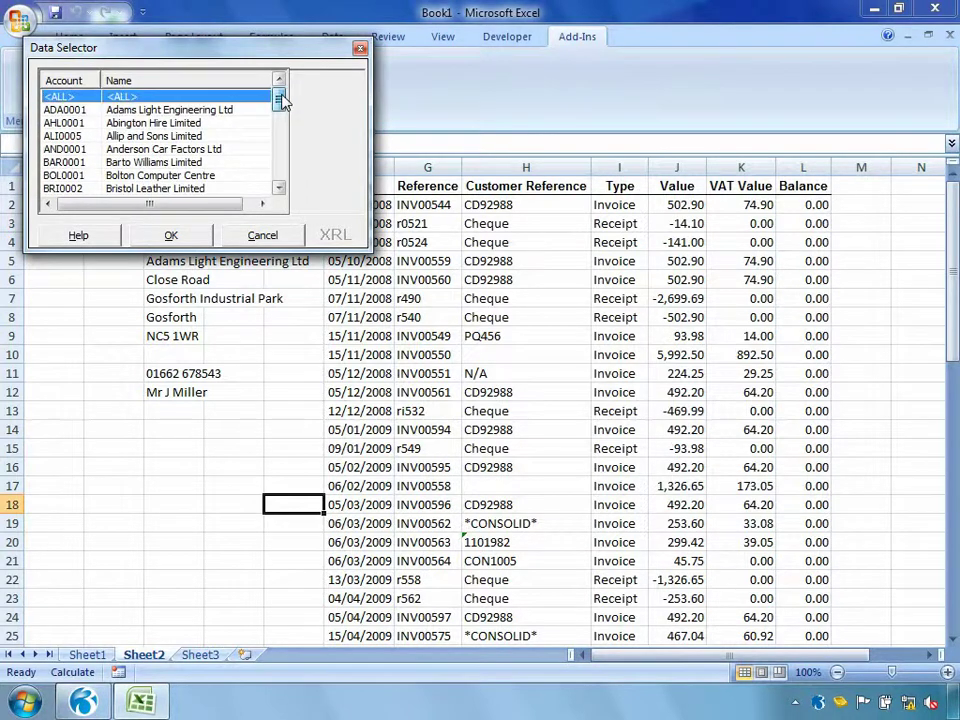
double_click(155, 124)
right_click(246, 356)
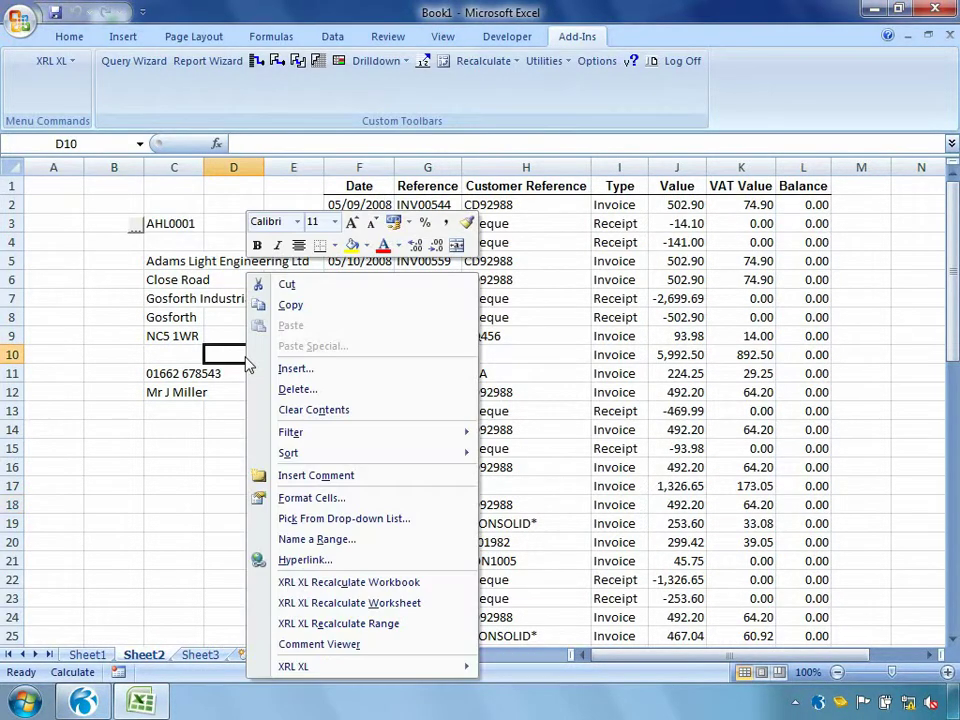
left_click(338, 604)
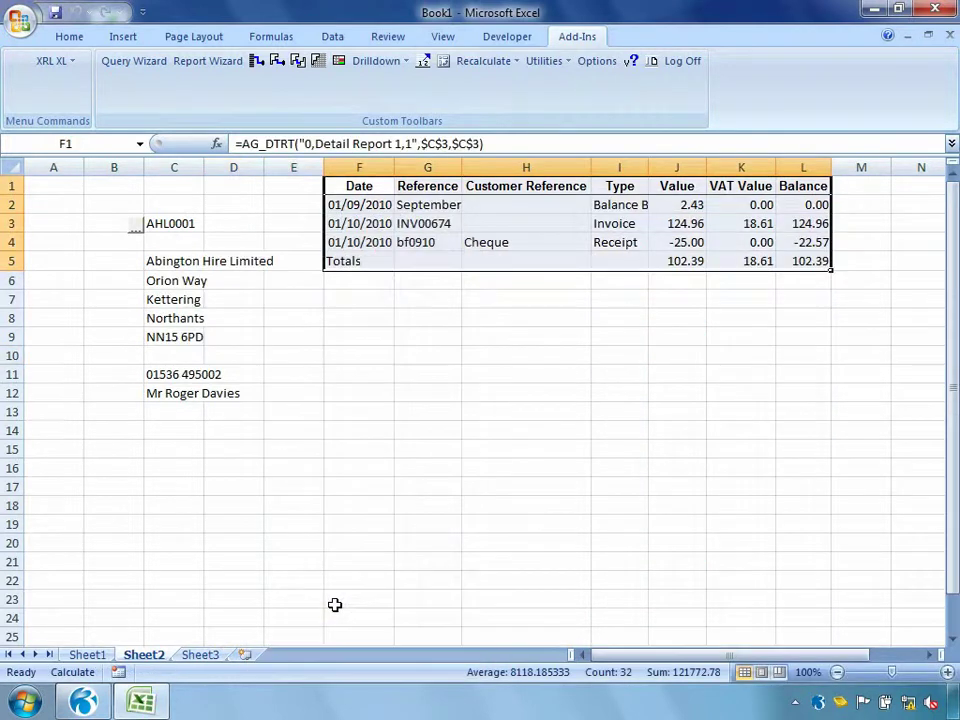
left_click(136, 230)
double_click(150, 111)
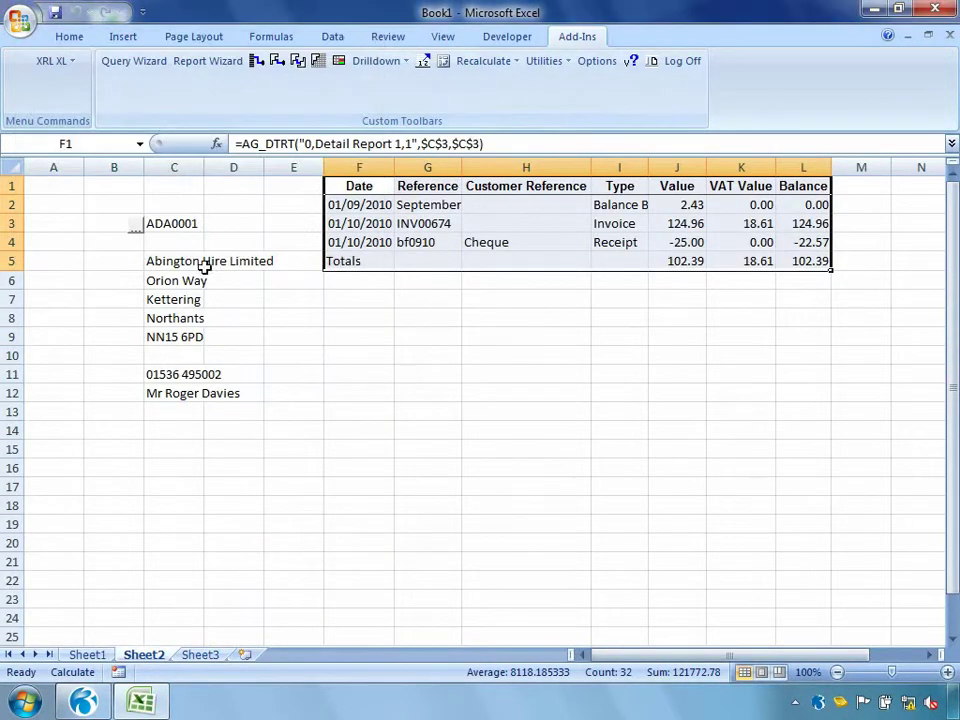
right_click(238, 393)
left_click(330, 602)
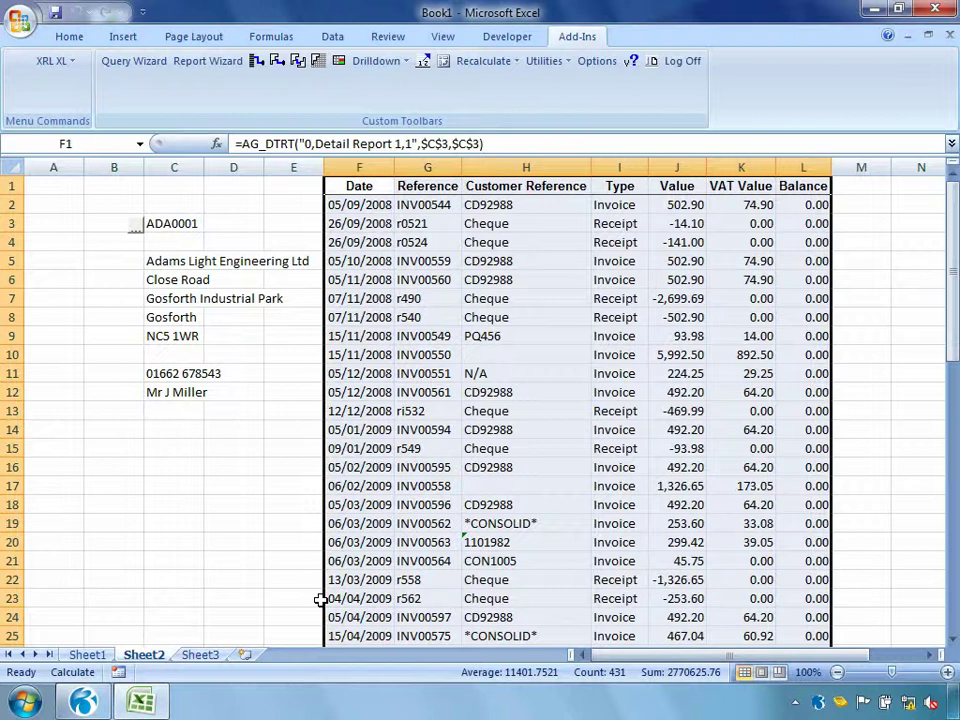
Set the C3 data selector's calculation type to Recalculate Worksheet and update the selector.
left_click_drag(133, 455, 190, 495)
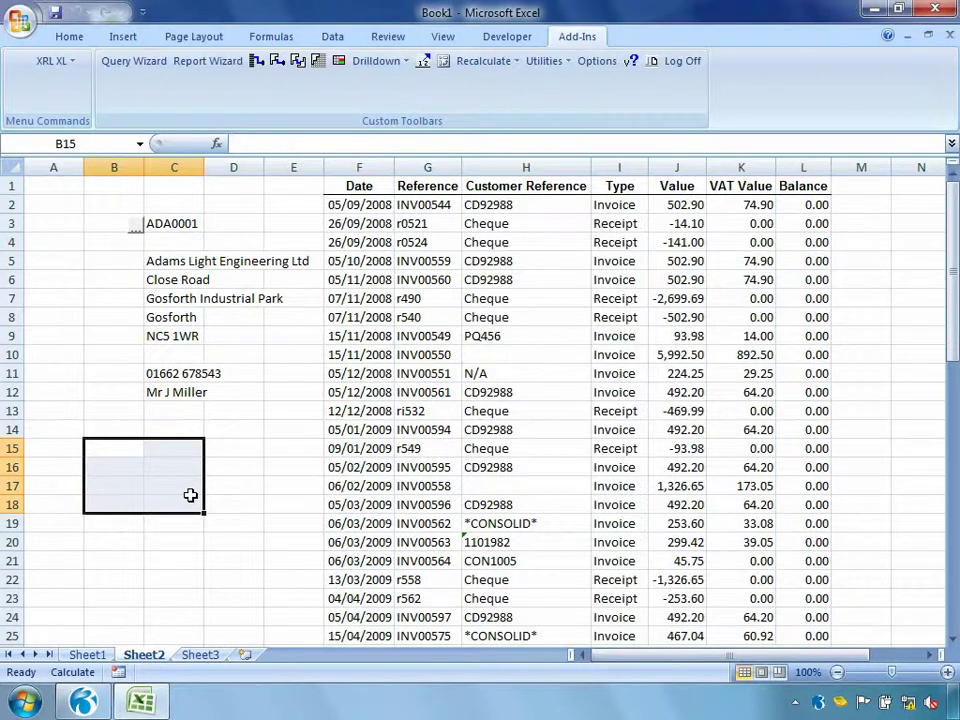
left_click(136, 230, "ctrl")
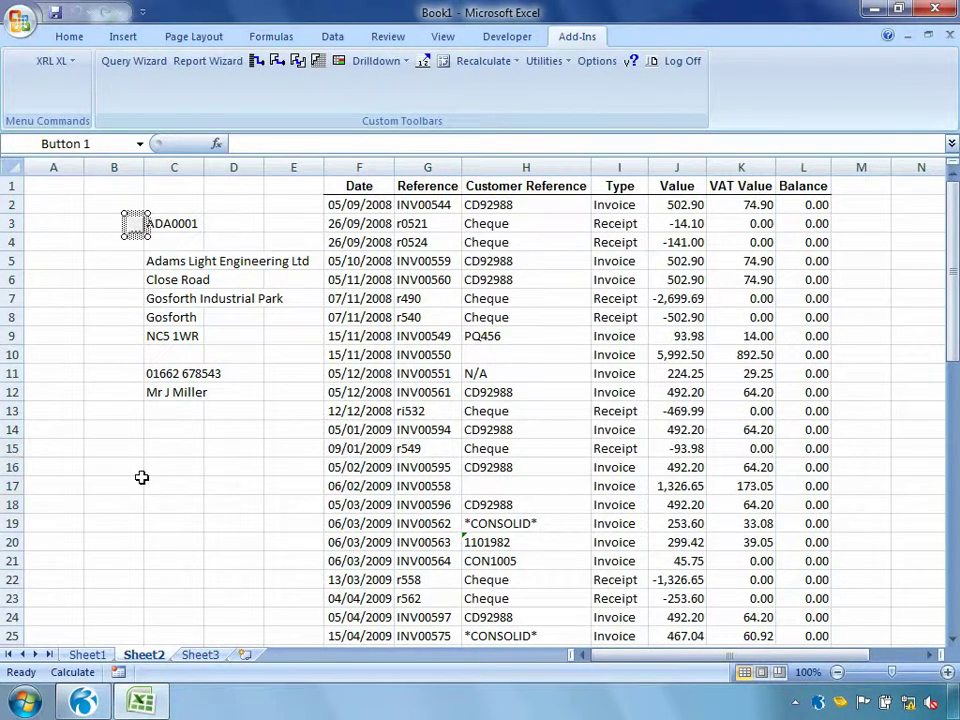
left_click(68, 62)
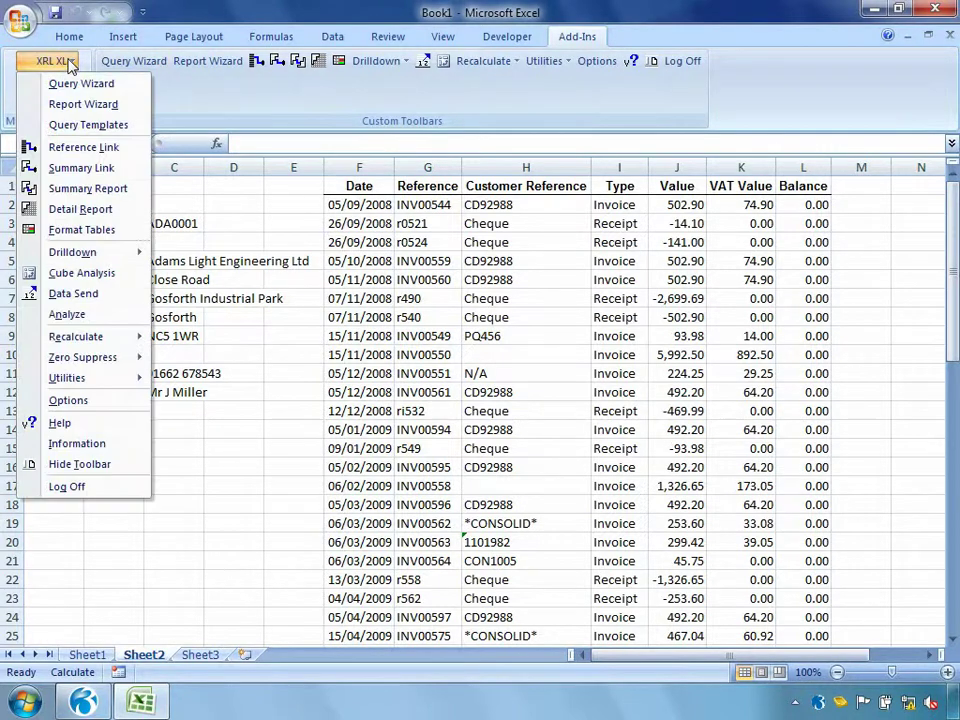
mouse_move(86, 385)
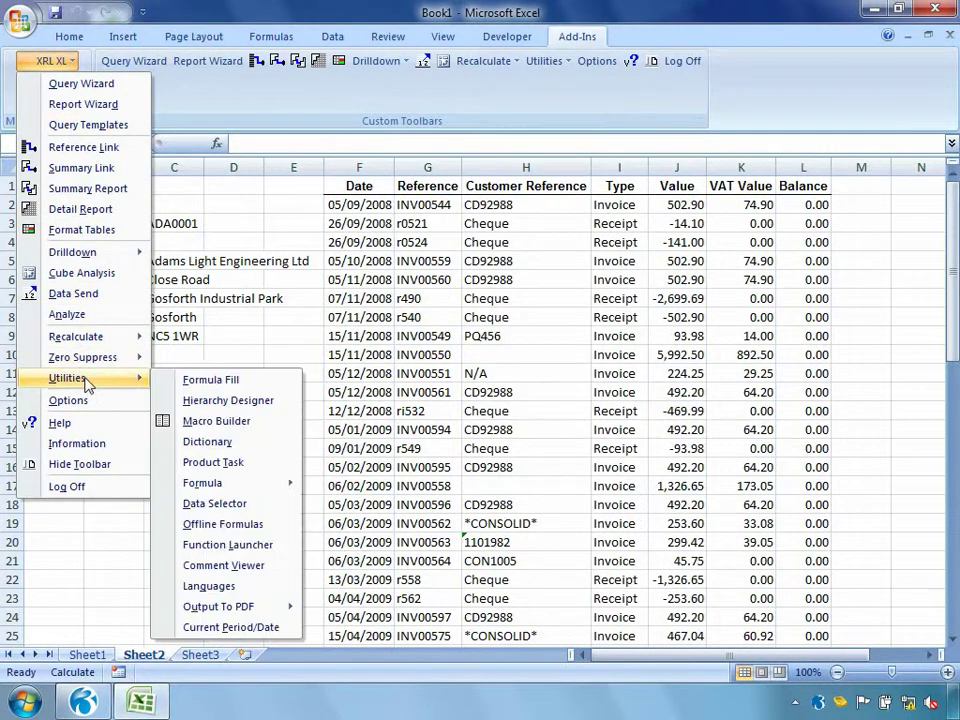
left_click(210, 505)
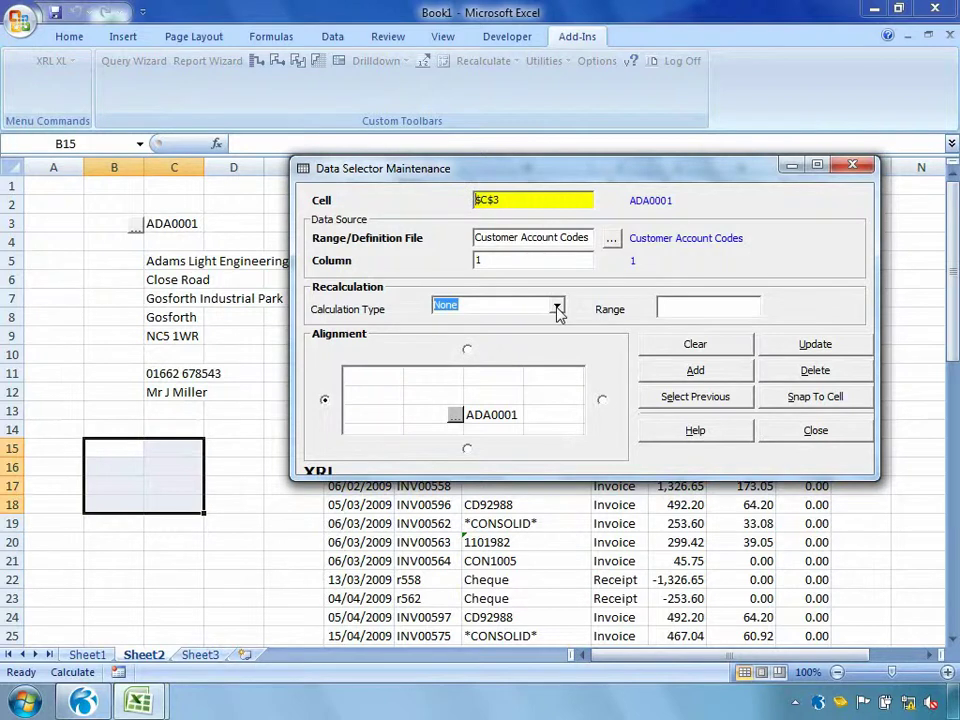
left_click(557, 310)
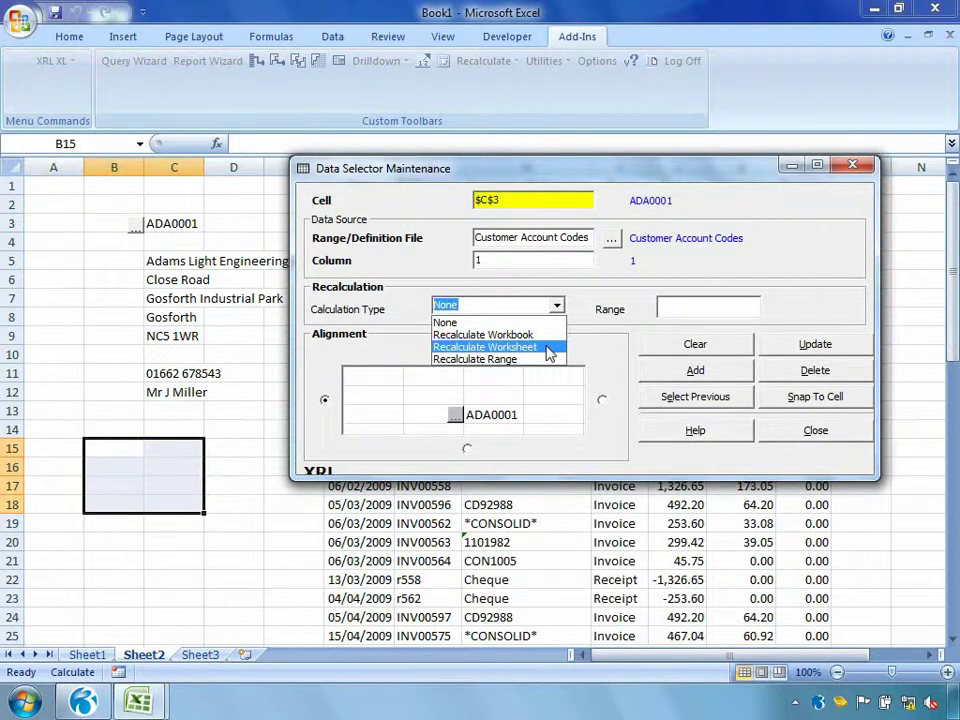
left_click(548, 347)
left_click(770, 344)
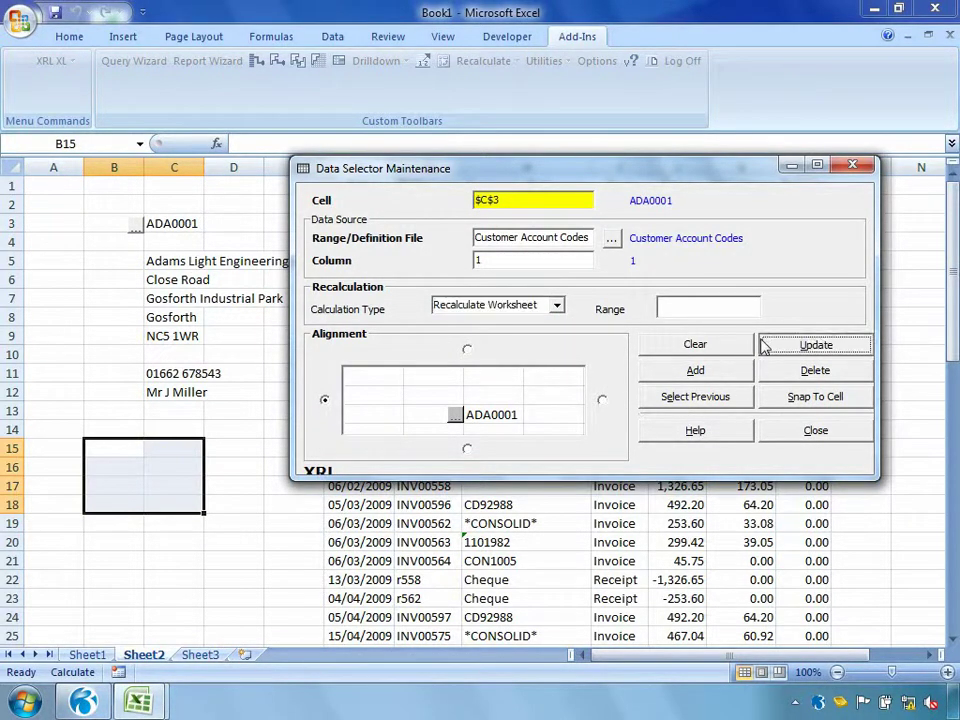
left_click(800, 432)
left_click(234, 523)
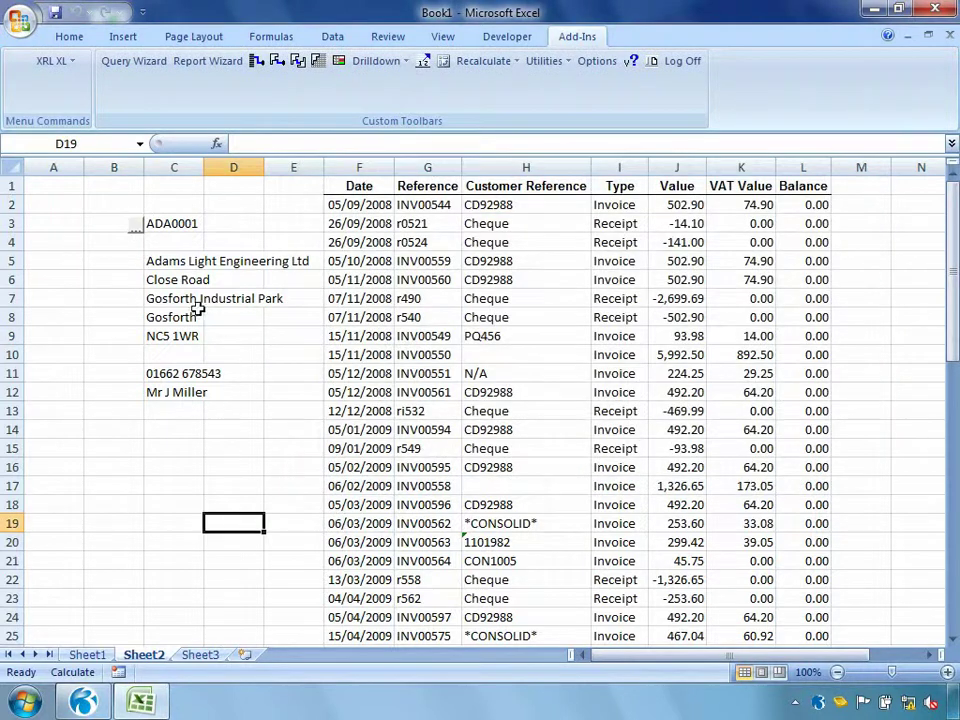
Use the selector beside C3 to choose Anderson Car Factors Ltd, Adams Light Engineering Ltd, and finally Abington Hire Limited.
left_click(137, 228)
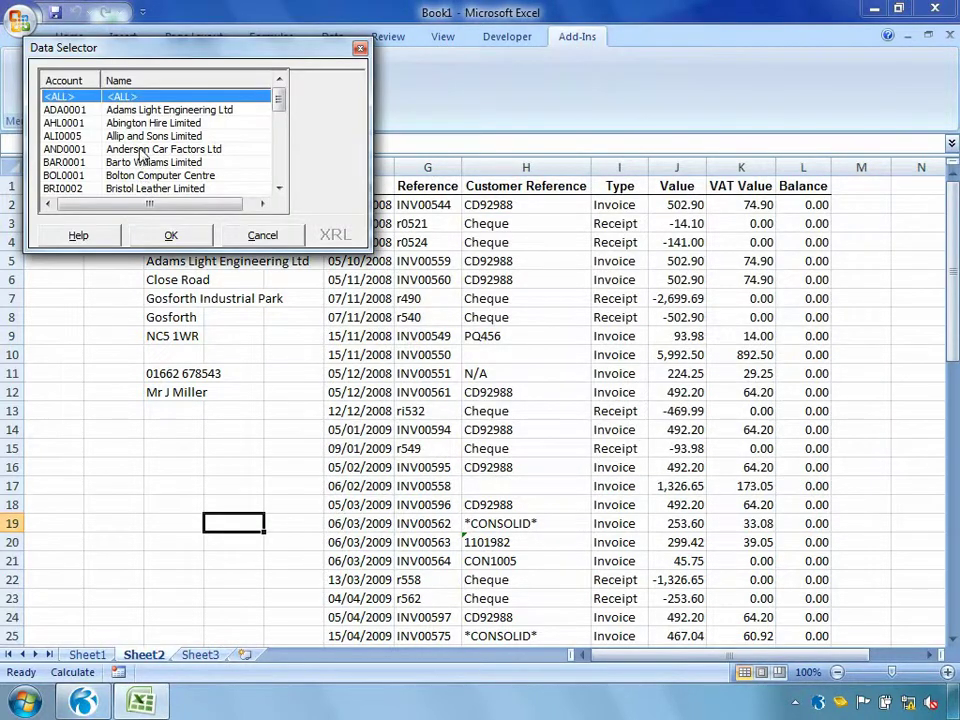
left_click(137, 152)
left_click(137, 230)
left_click(137, 228)
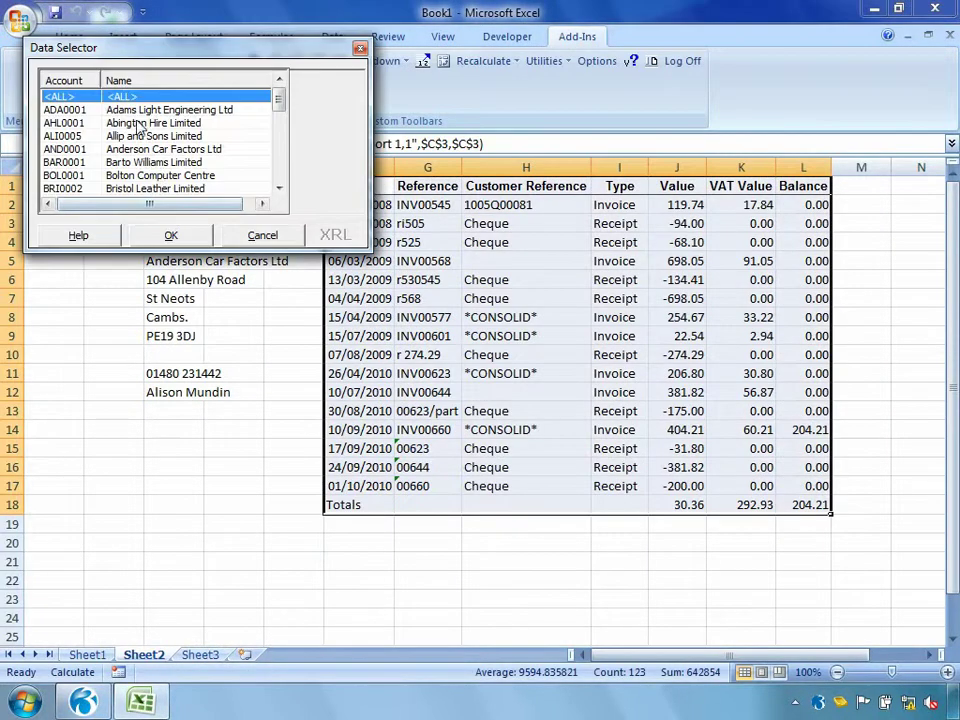
double_click(105, 108)
left_click(135, 228)
double_click(108, 120)
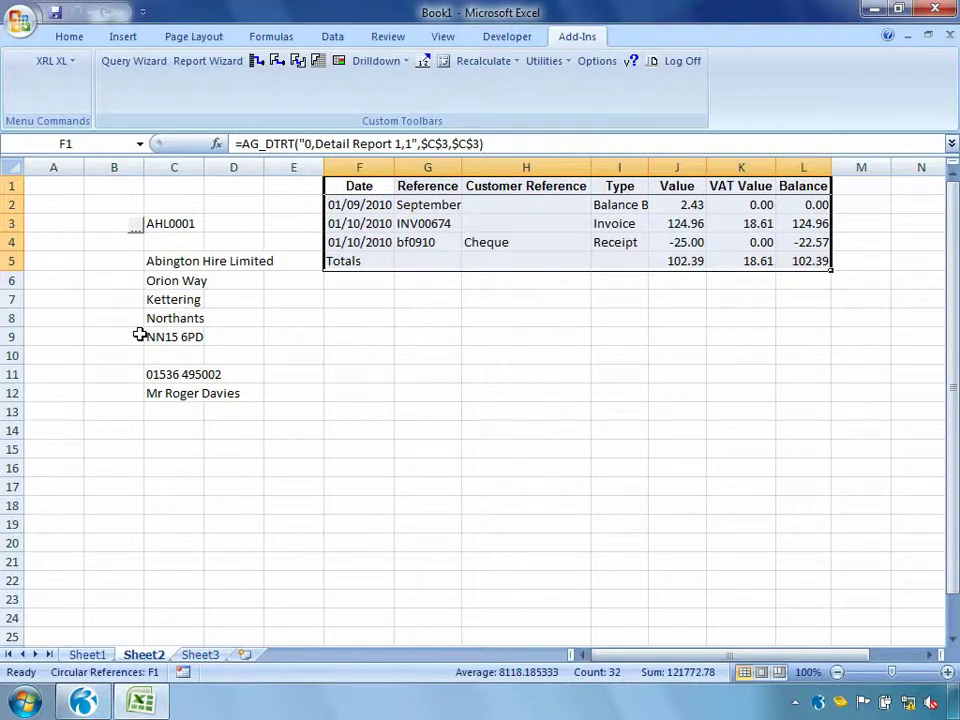
Start a Cube Analysis on Sheet3 and set its table to Sales History (SL).
left_click(214, 656)
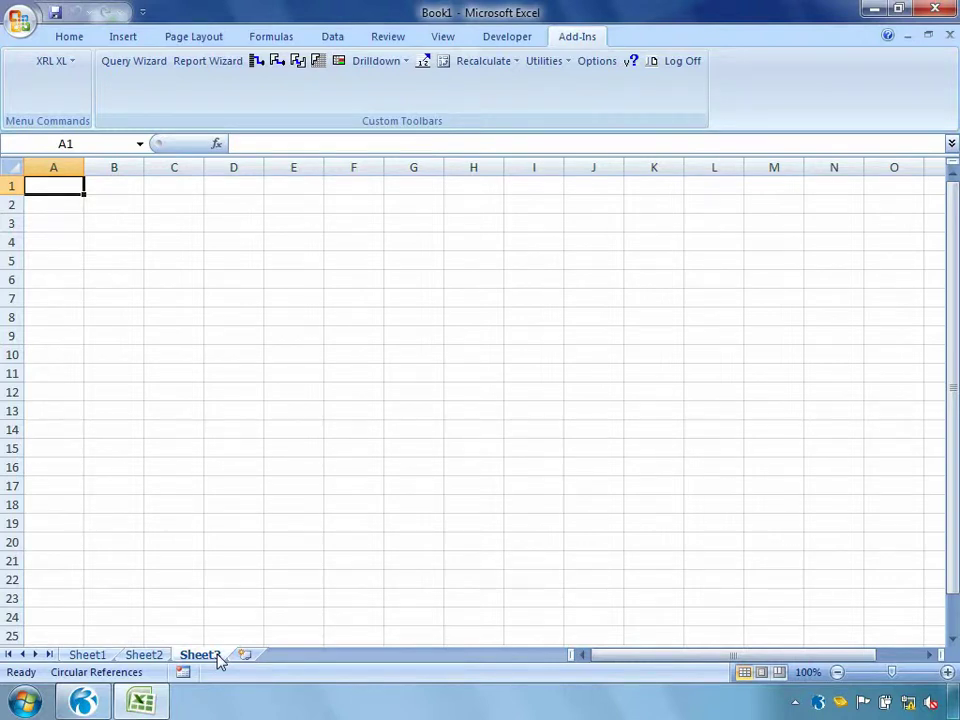
left_click(67, 62)
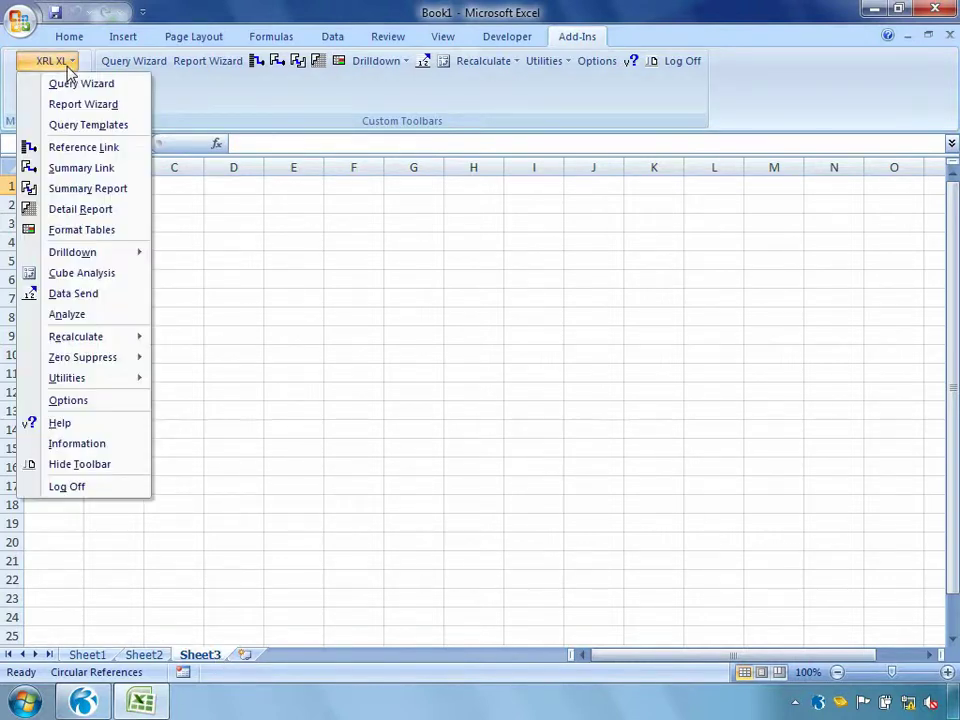
left_click(64, 274)
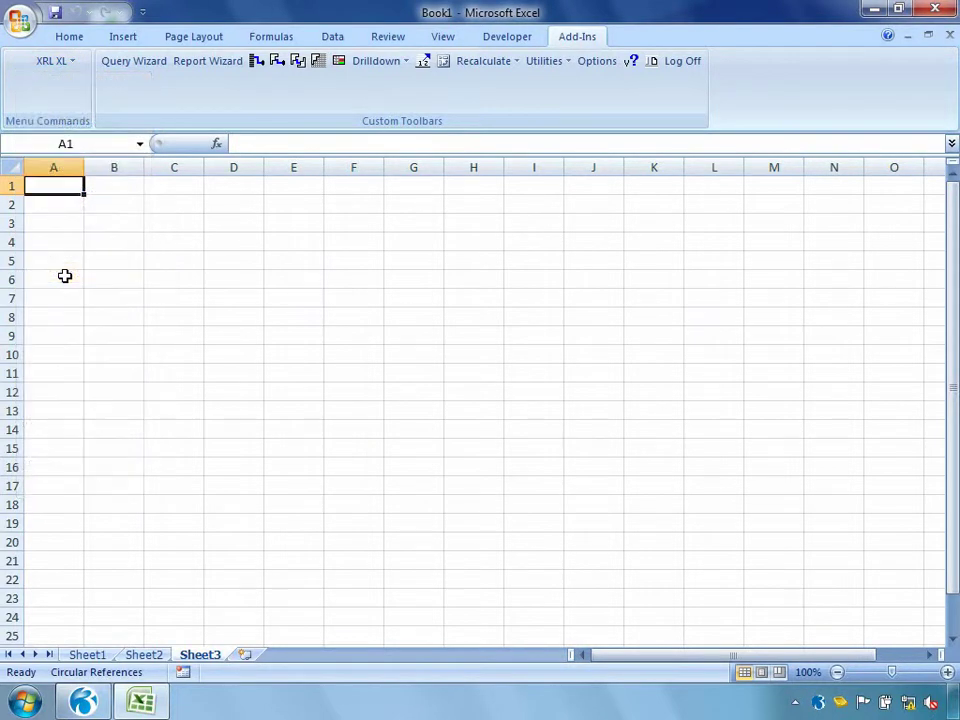
double_click(170, 272)
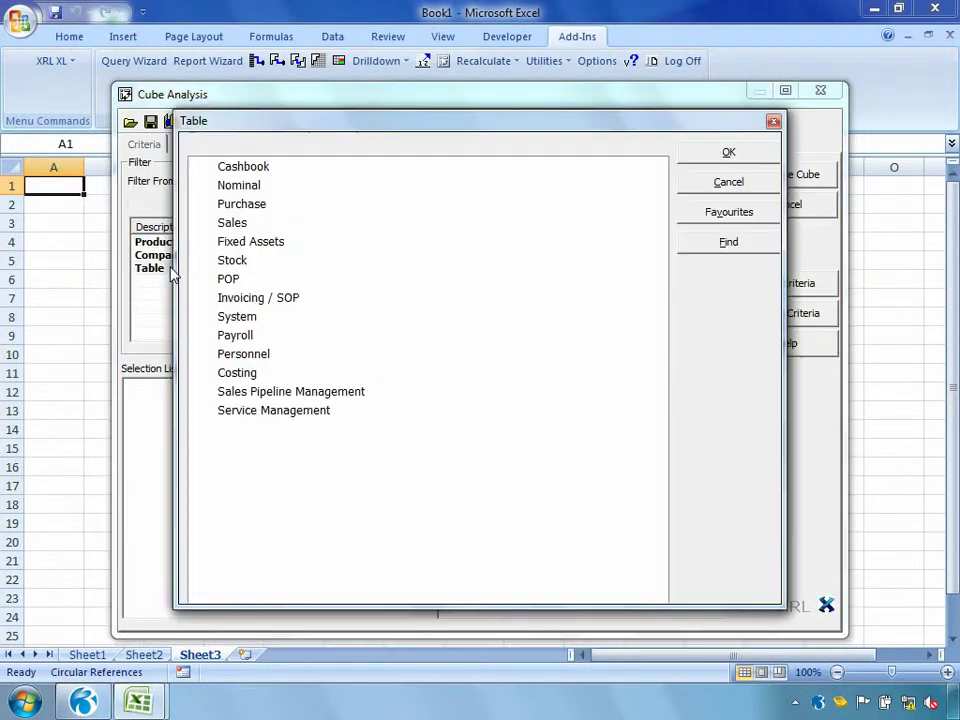
left_click(200, 224)
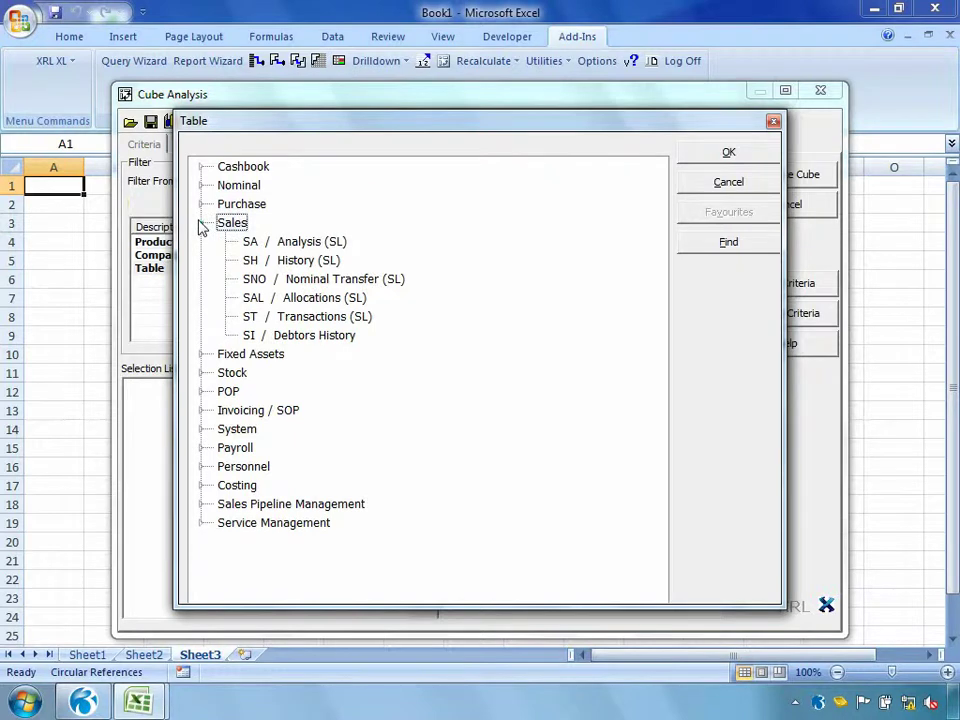
double_click(297, 261)
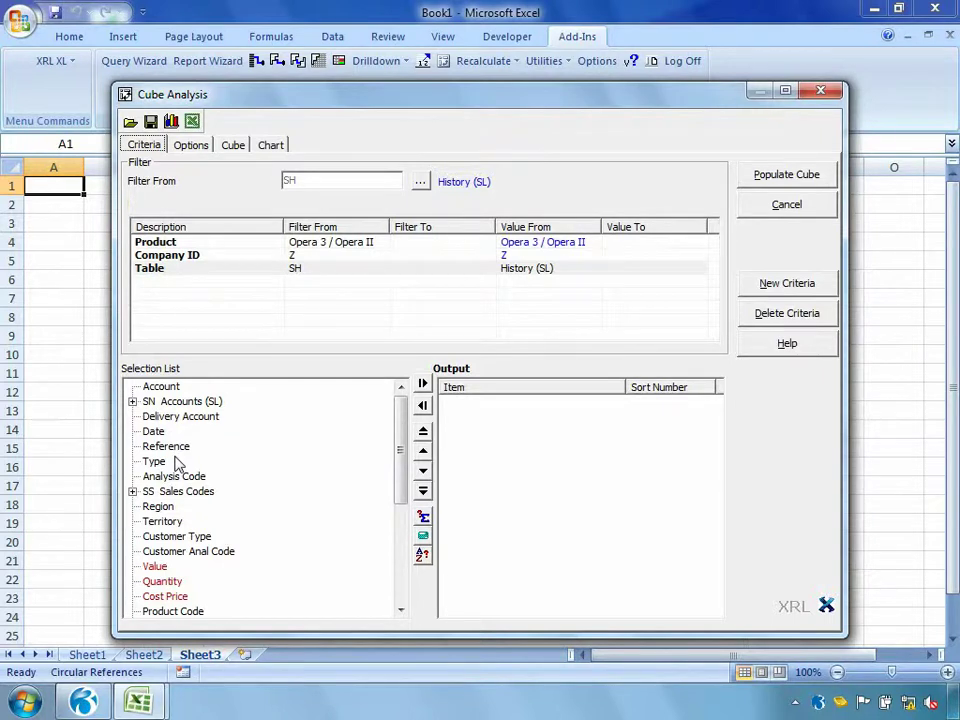
Add Account, Date, Region, Territory, Value and the Stock Reference from CN Names (Stk) to the cube's output.
double_click(159, 387)
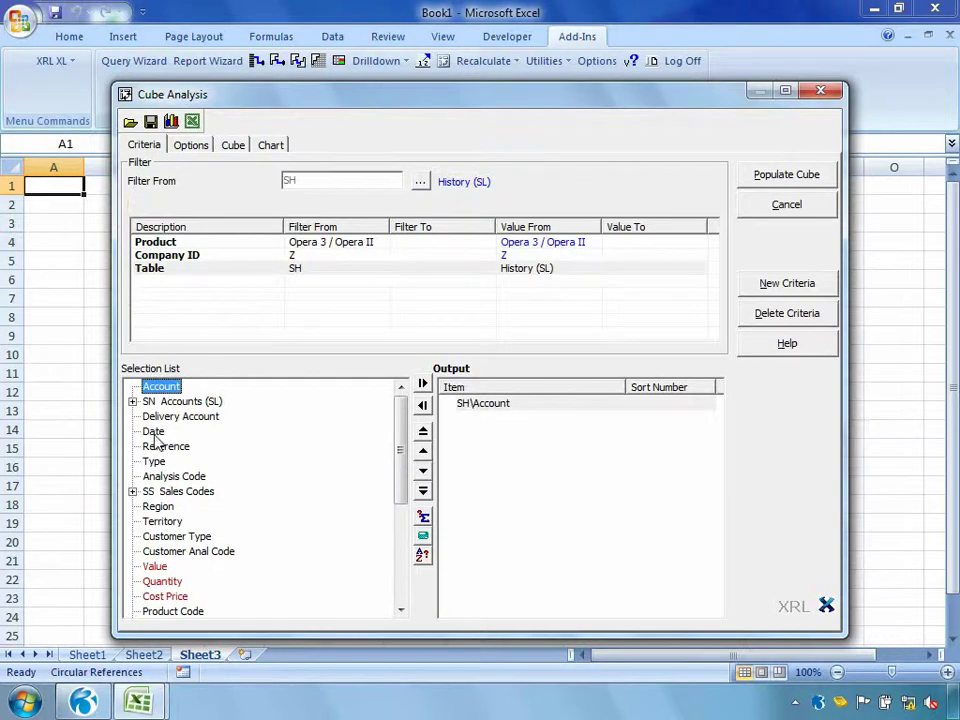
double_click(153, 431)
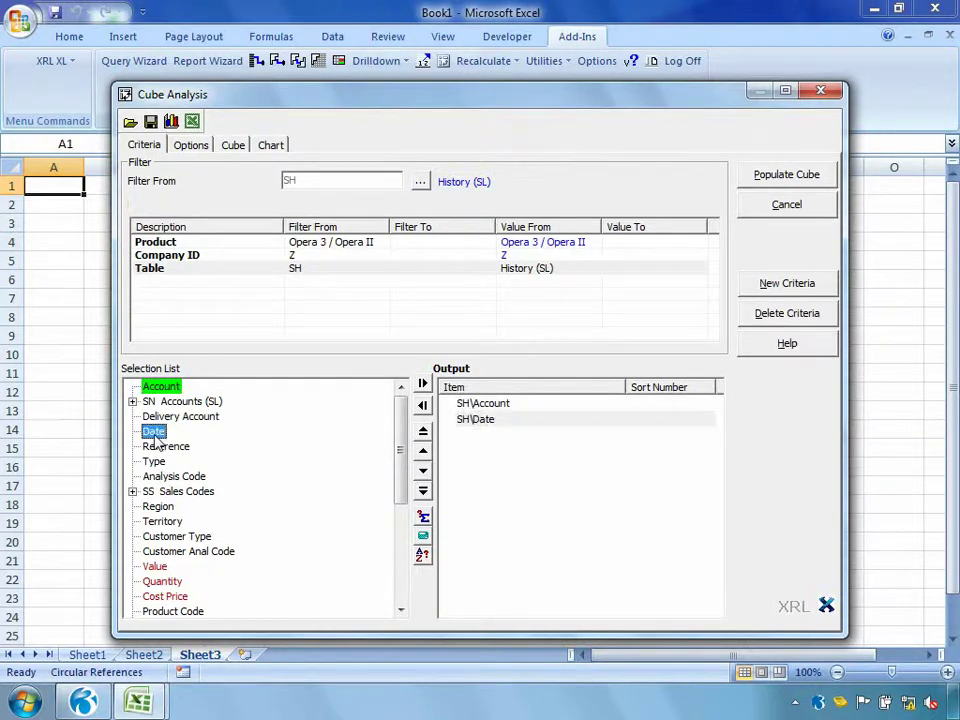
double_click(160, 507)
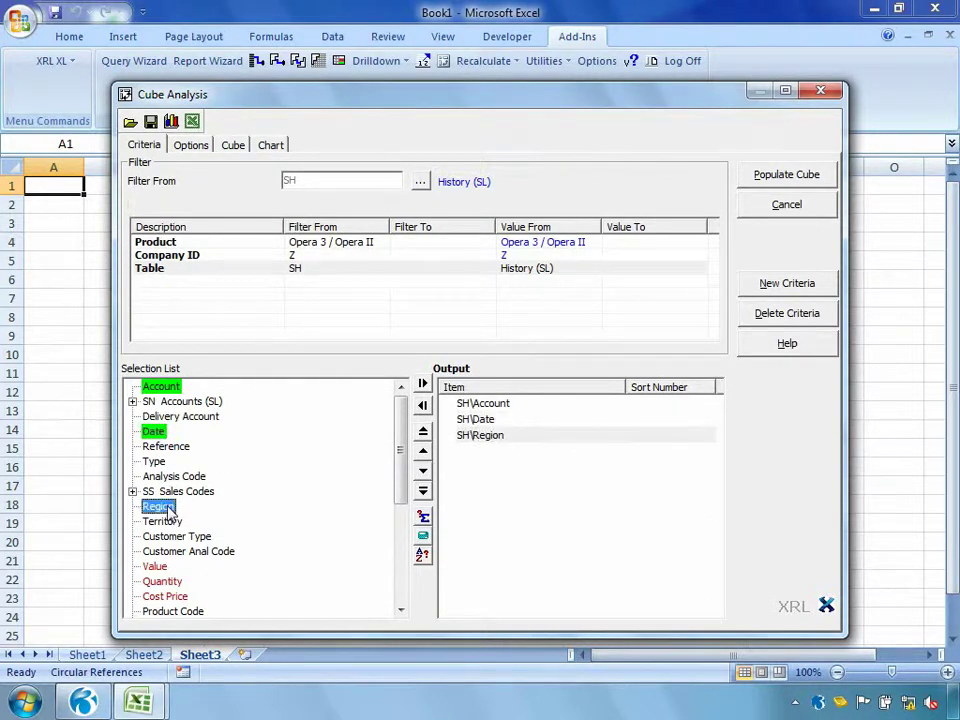
double_click(165, 521)
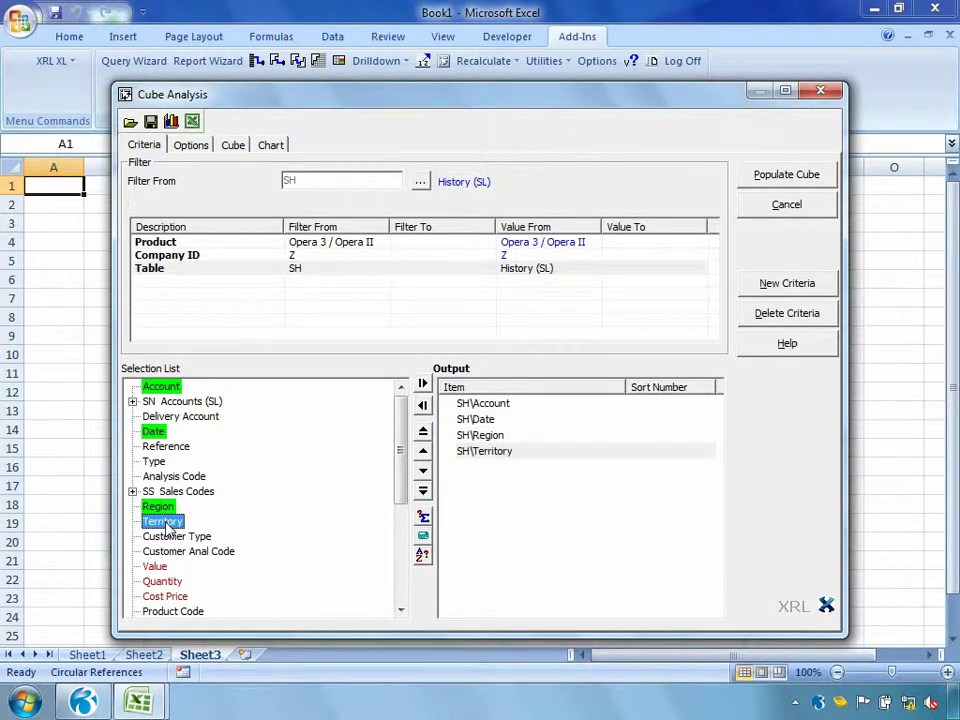
double_click(156, 567)
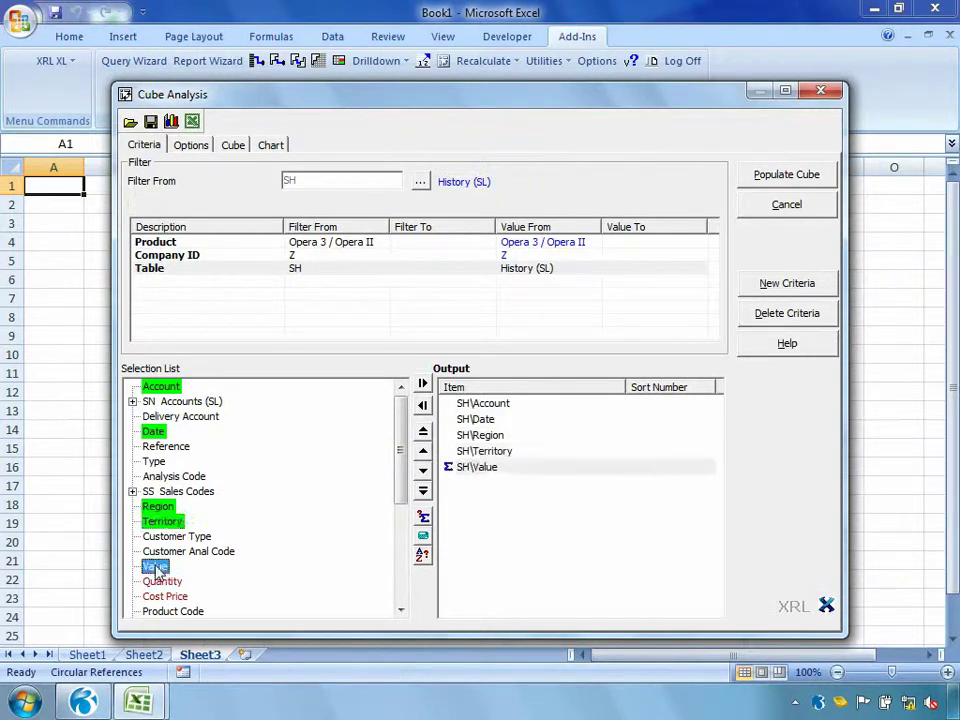
left_click(400, 610)
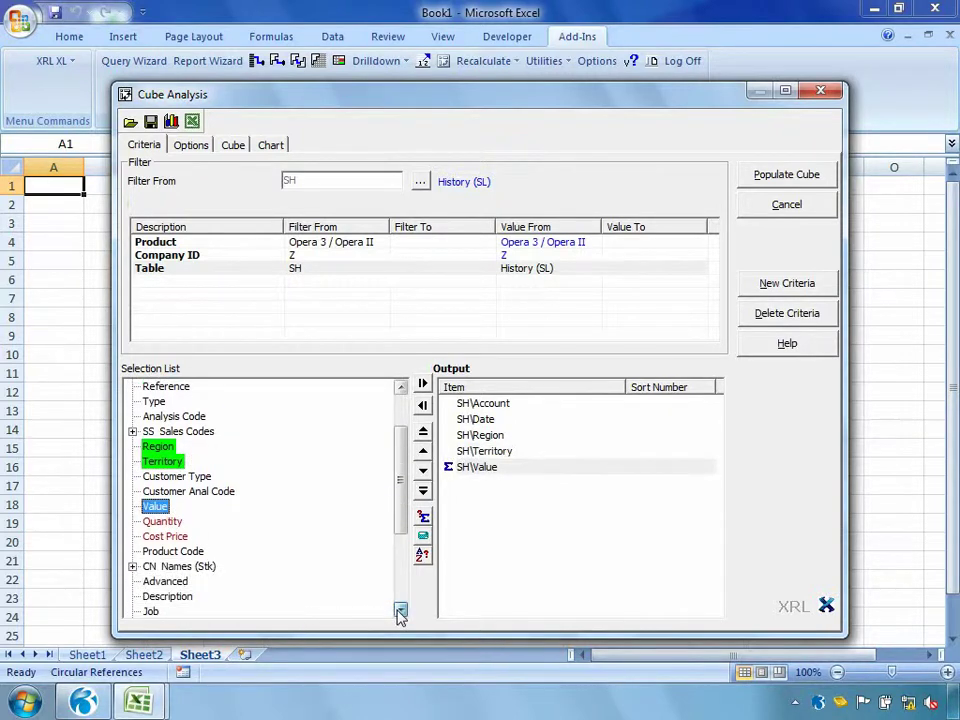
left_click(133, 567)
double_click(186, 583)
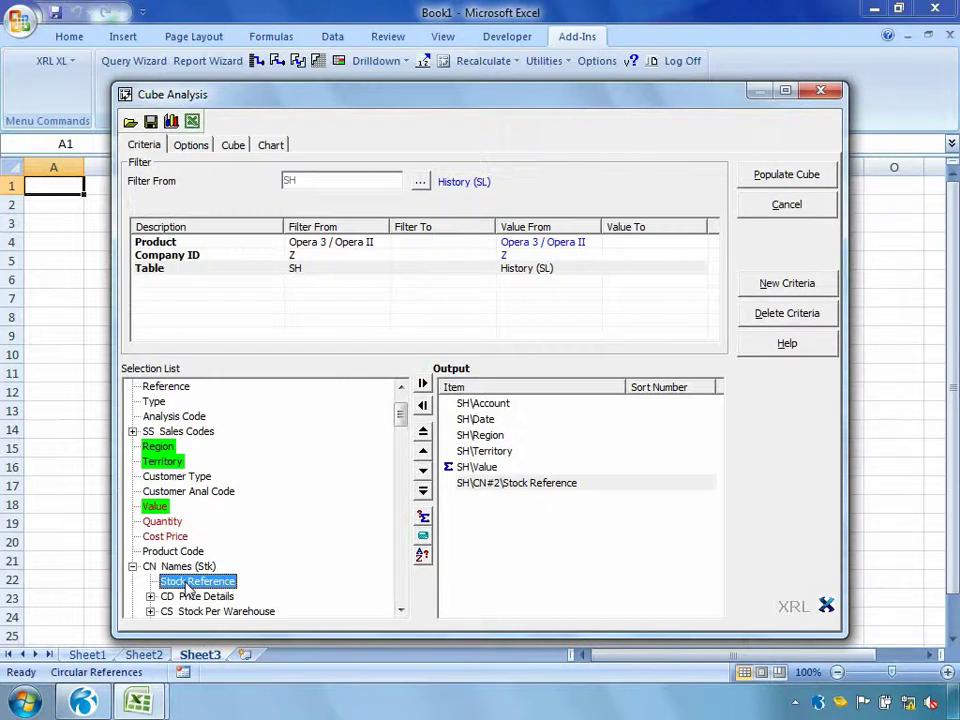
Split the cube's Date dimension into Year and Month, and populate the cube.
left_click(191, 148)
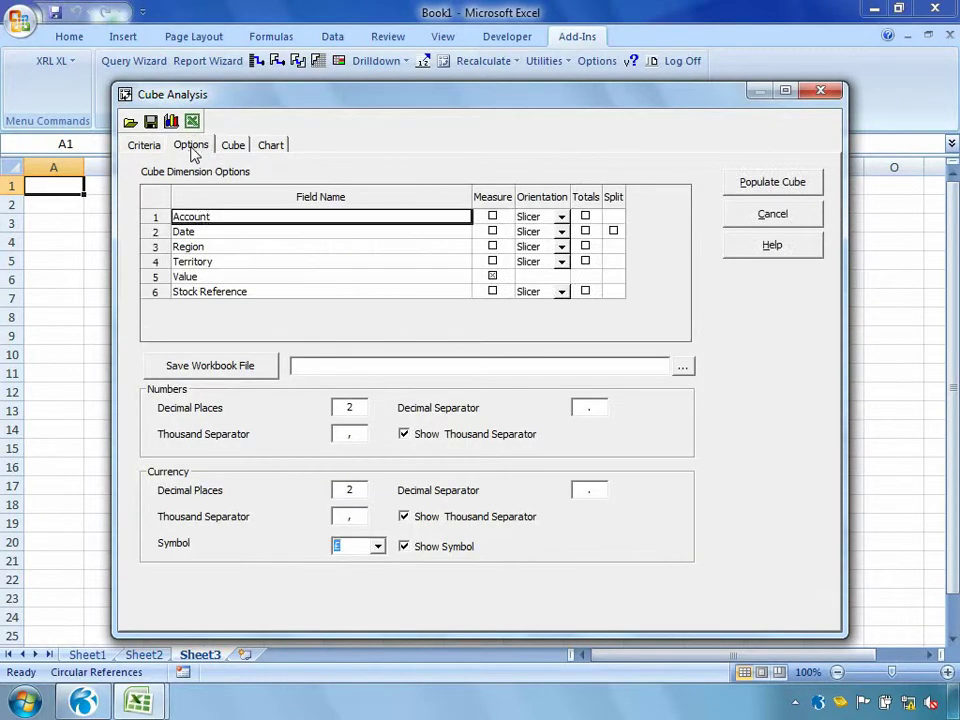
left_click(207, 231)
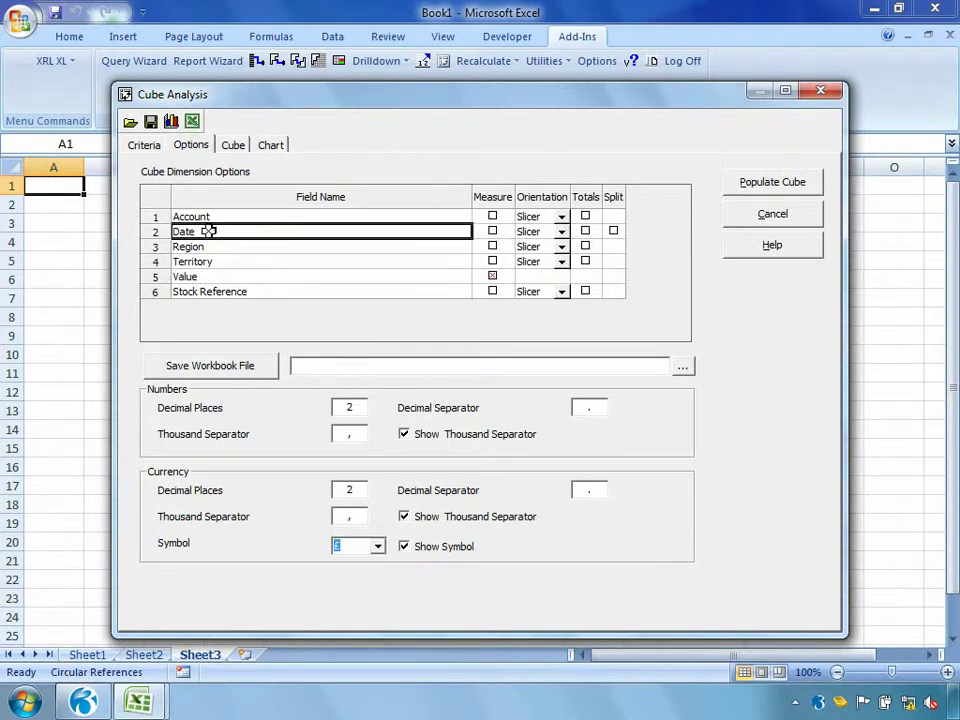
left_click(614, 233)
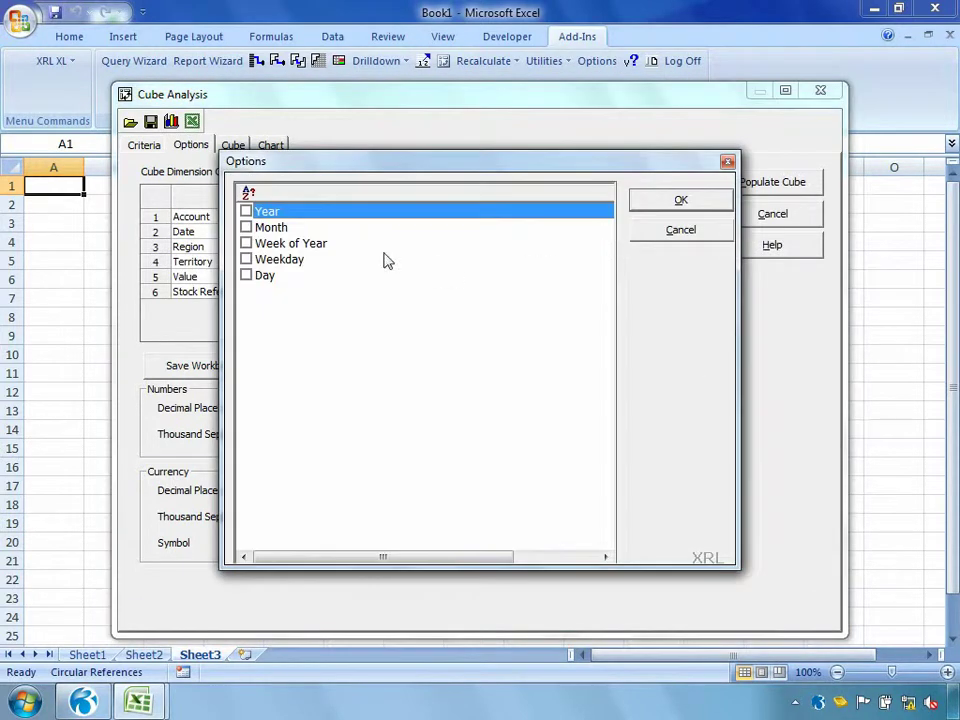
left_click(246, 211)
left_click(246, 227)
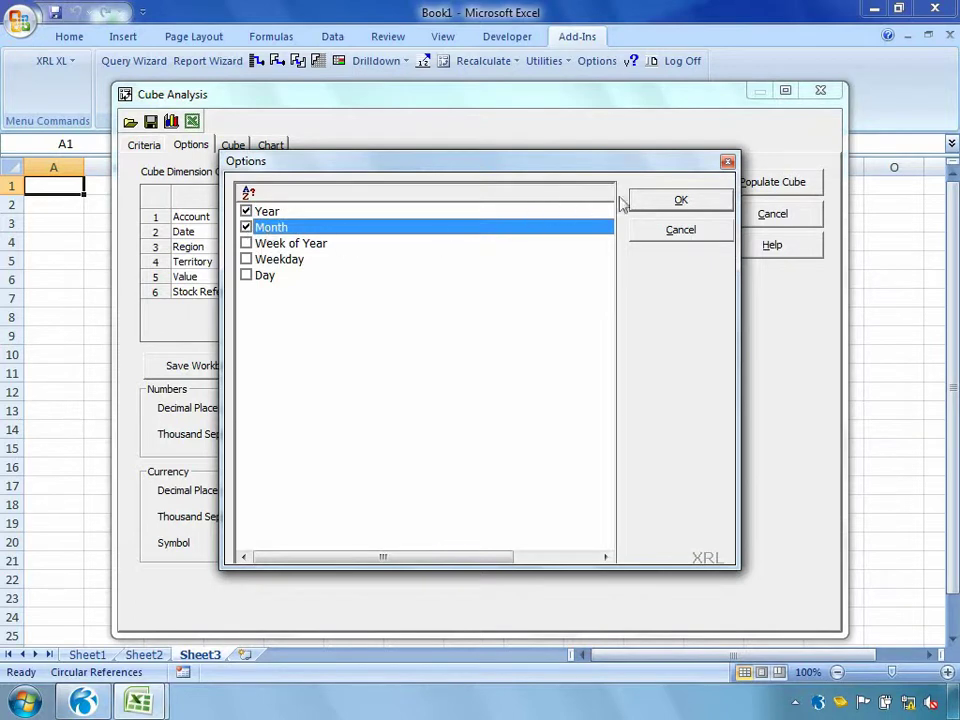
left_click(660, 200)
left_click(760, 190)
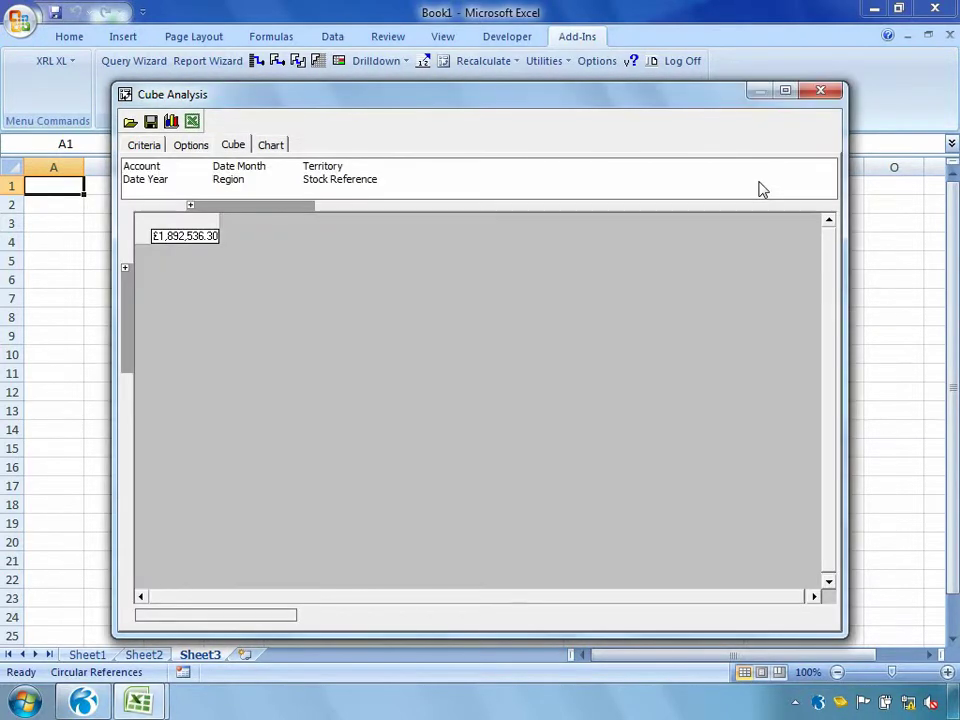
Arrange the cube with Region across the columns and Date Month down the rows.
left_click(183, 237)
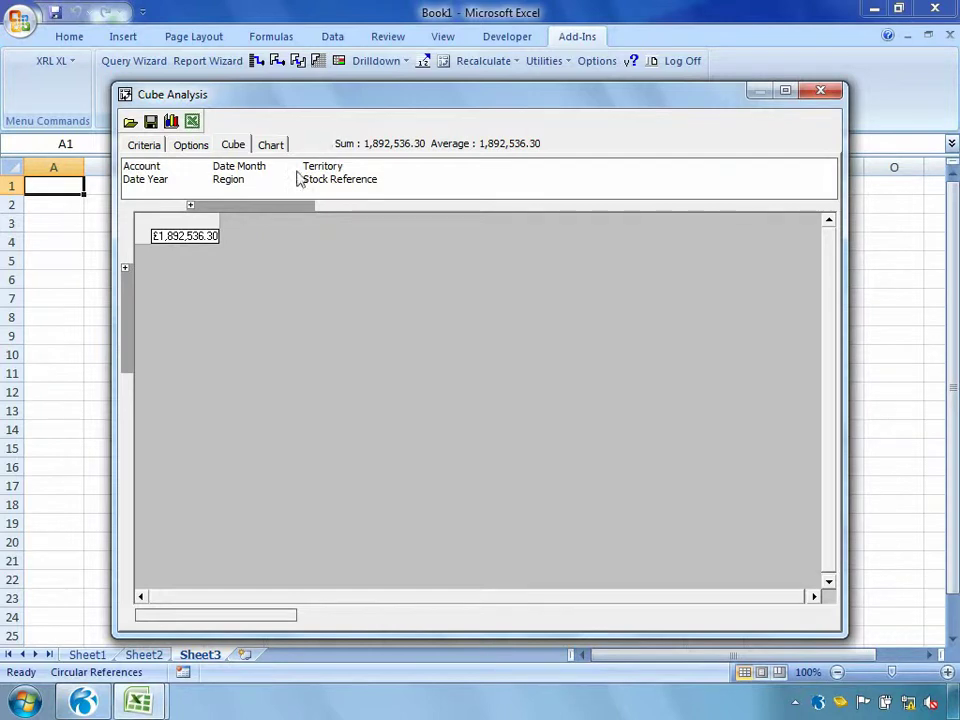
left_click(236, 185)
left_click_drag(236, 185, 240, 210)
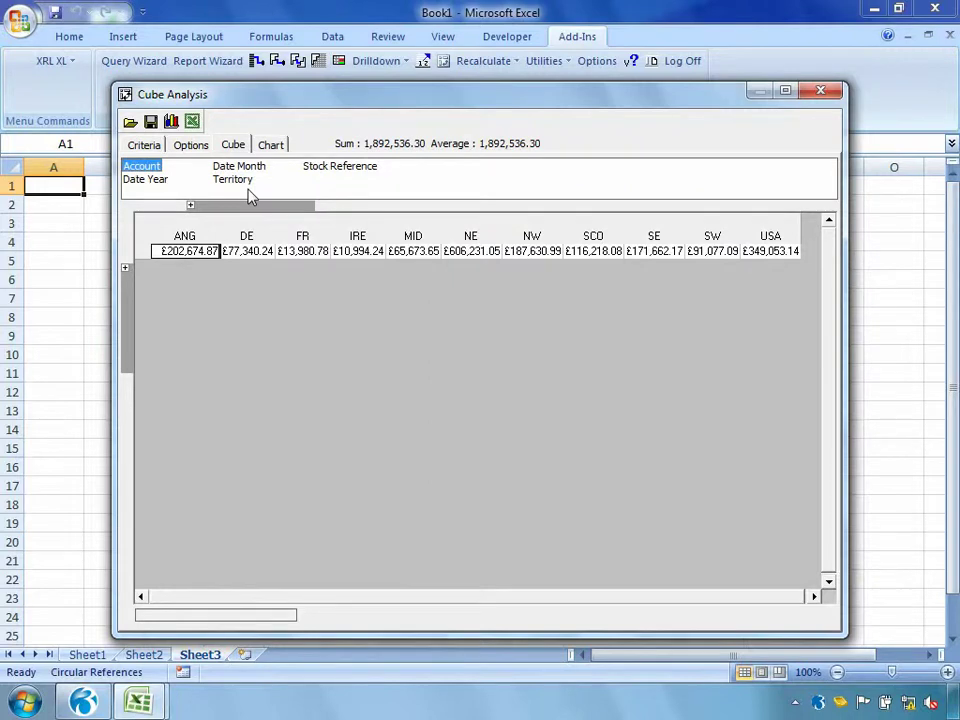
left_click_drag(240, 167, 130, 310)
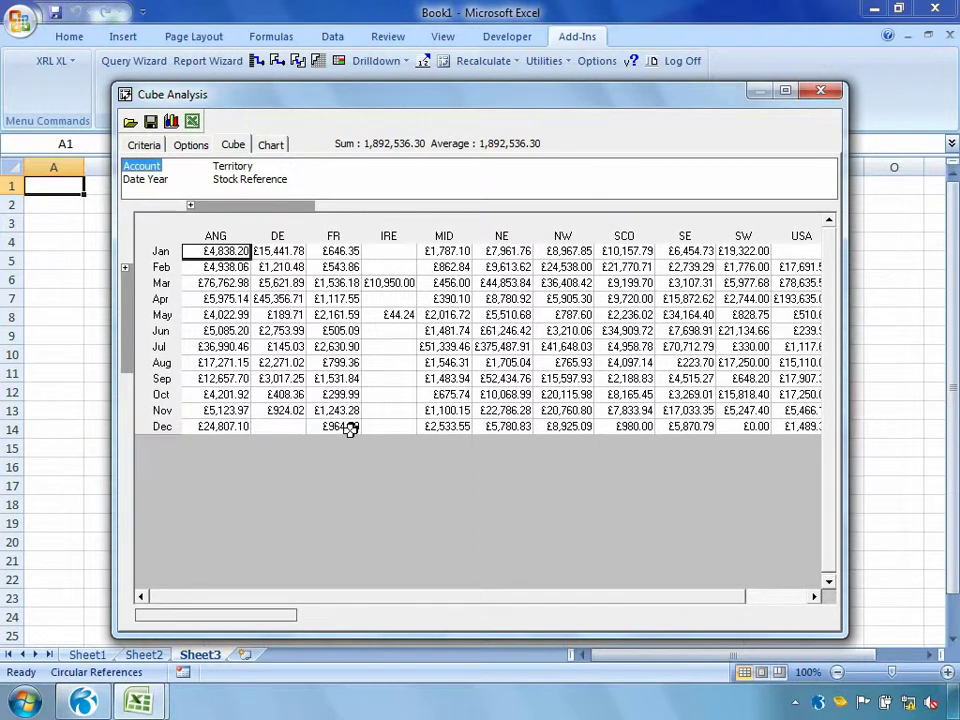
Chart the NE region's January to December values and inspect the drilldown choices for its July bar.
left_click_drag(500, 251, 488, 423)
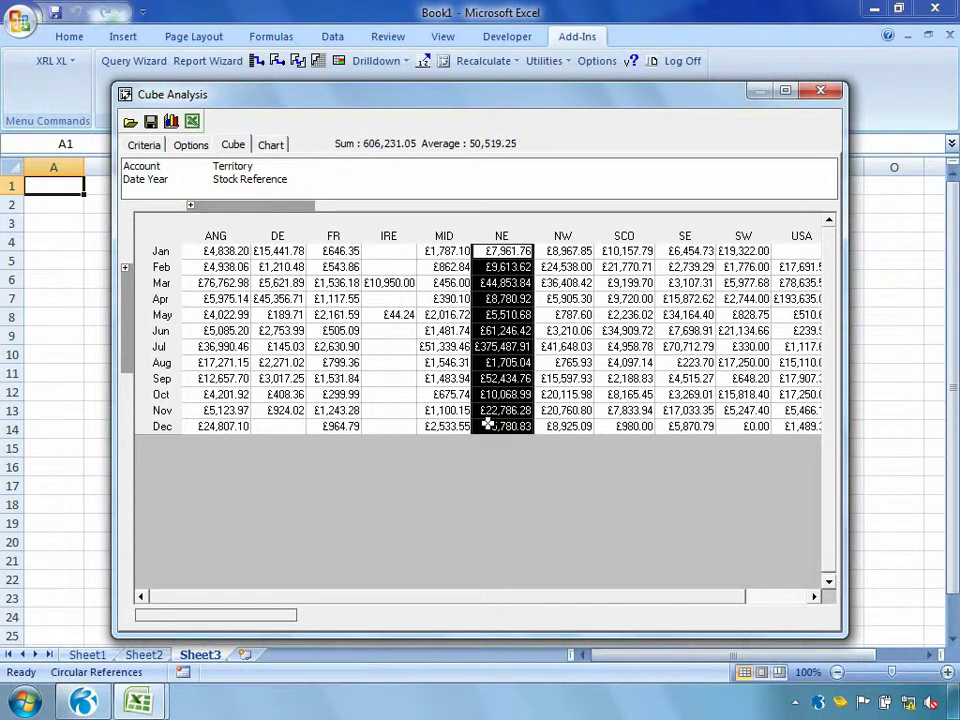
left_click(272, 149)
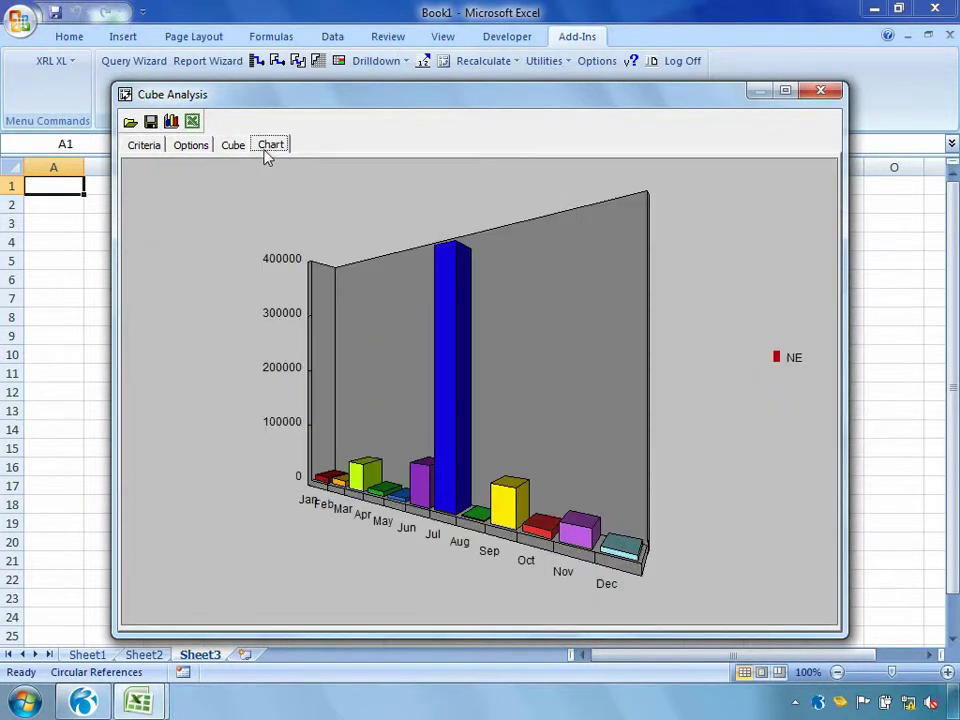
right_click(446, 414)
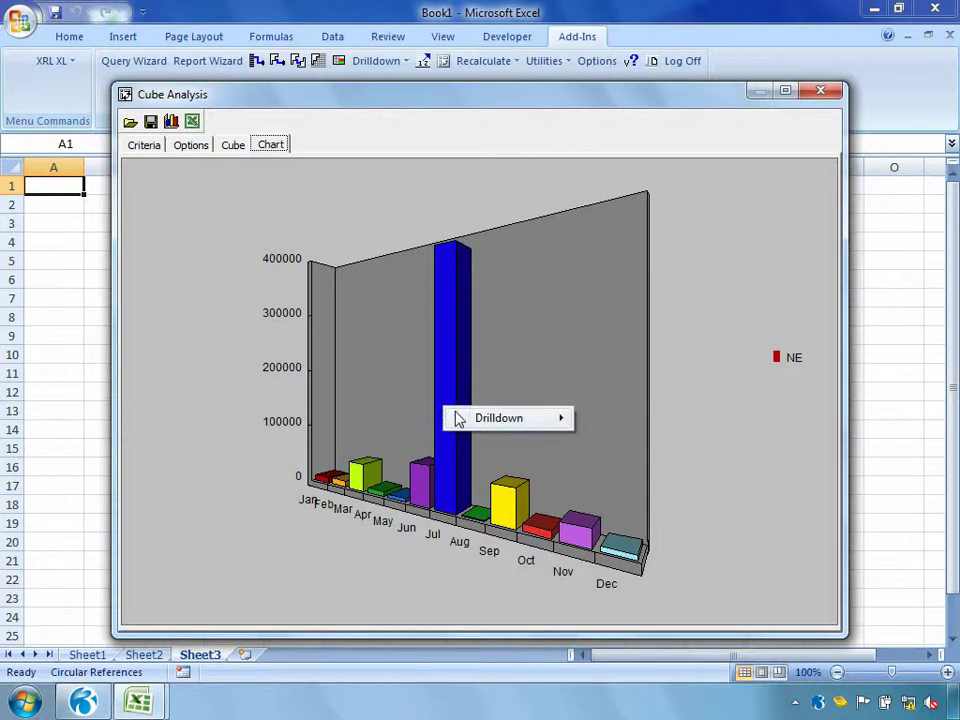
mouse_move(589, 416)
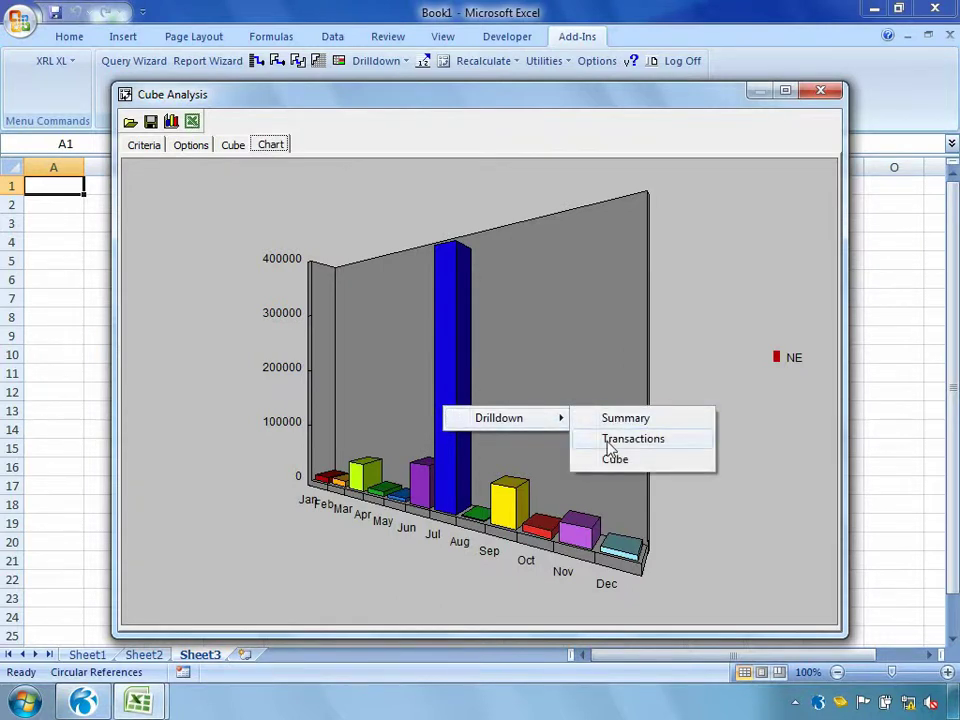
left_click(315, 284)
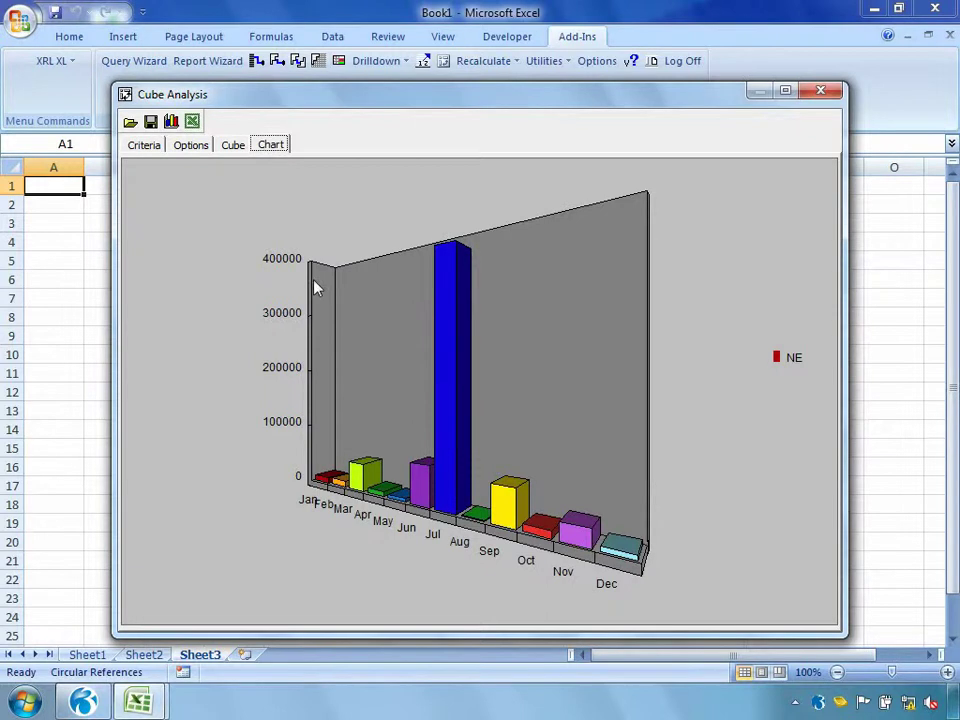
Add Date Year to the cube's rows above Date Month, and expand 2005, 2007 and 2008 into months.
left_click(232, 149)
left_click_drag(152, 182, 141, 326)
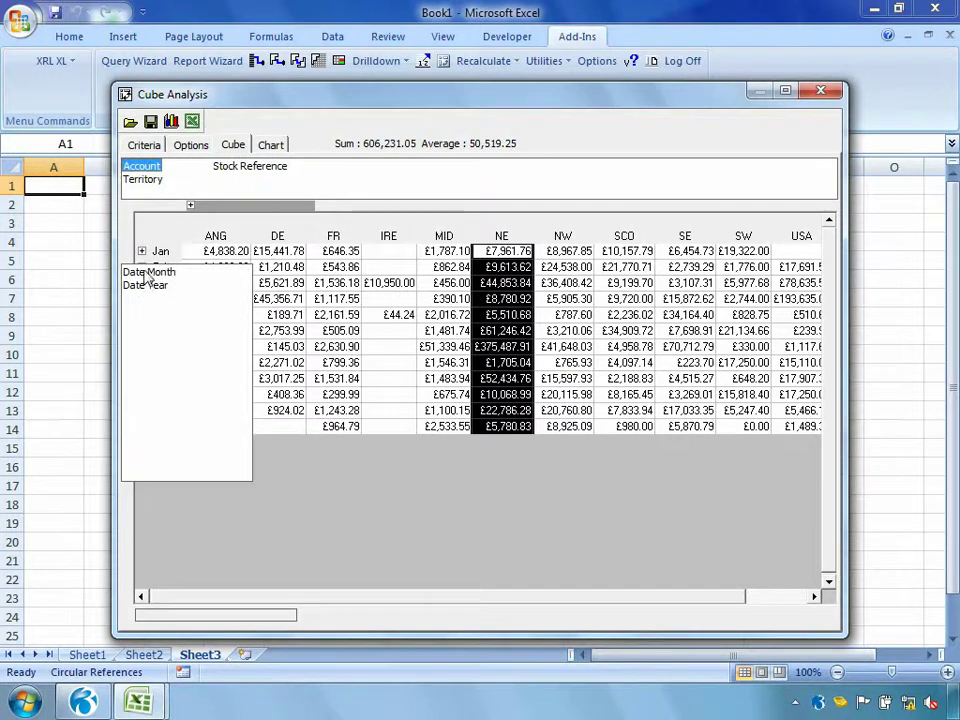
left_click_drag(145, 272, 145, 333)
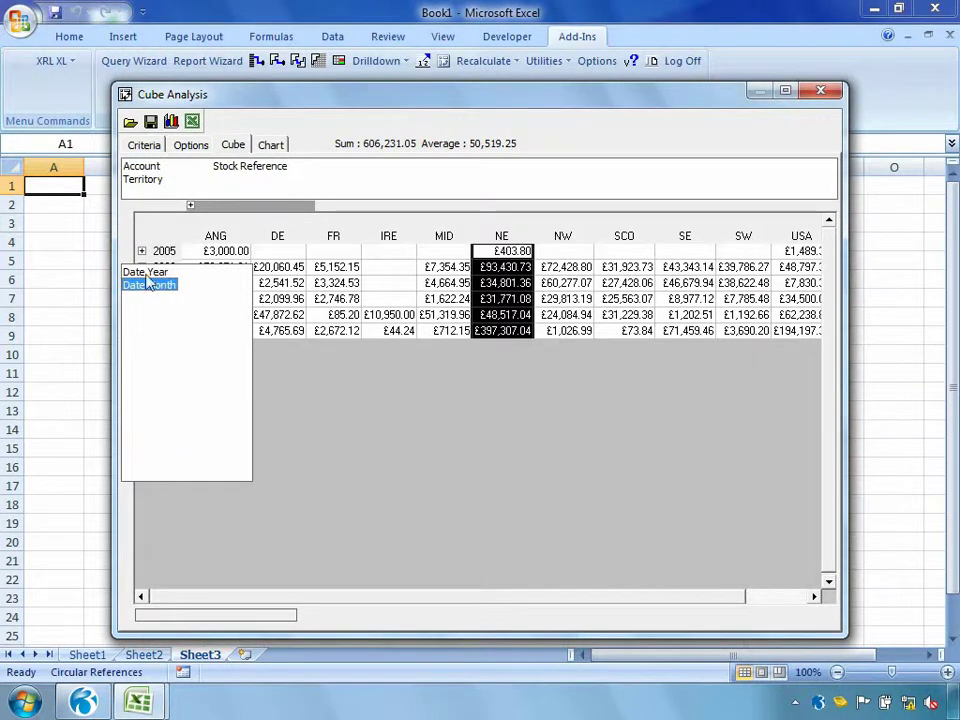
left_click(141, 251)
left_click(141, 299)
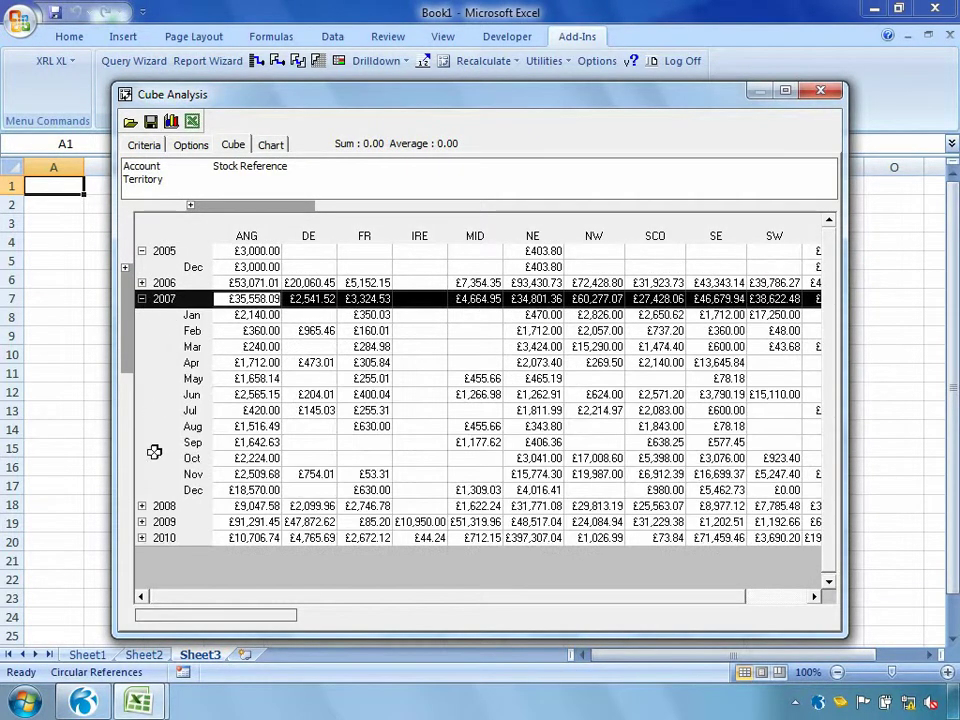
left_click(141, 506)
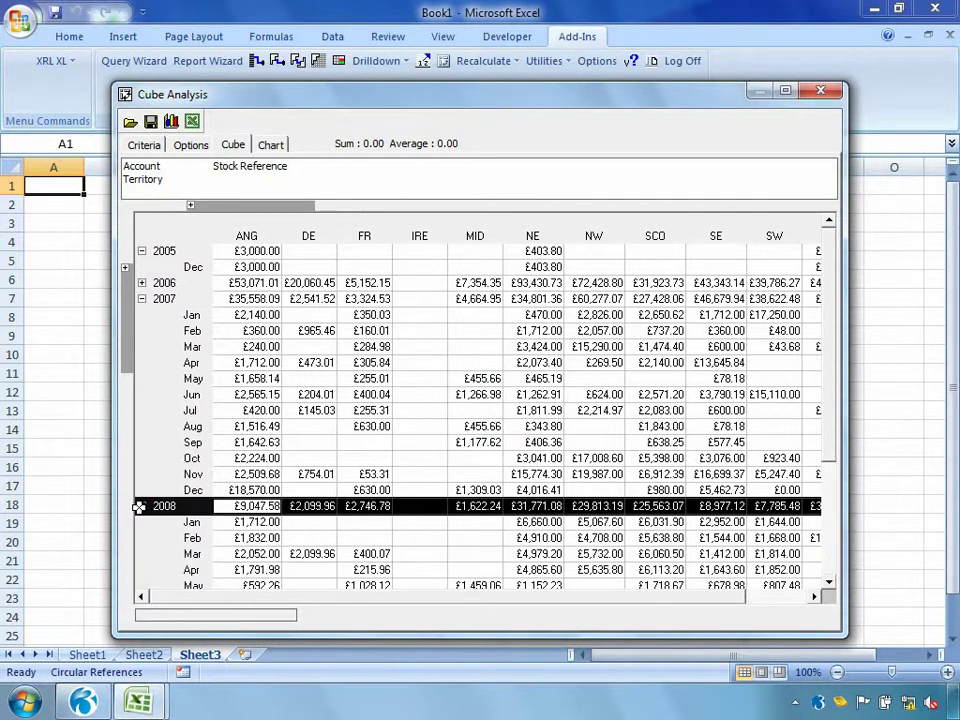
Move Date Year from the cube's rows back to the slicers and step it through the years up to 2009.
right_click(126, 268)
left_click_drag(132, 273, 224, 181)
left_click(224, 180)
key("Down")
key("Down")
key("Down")
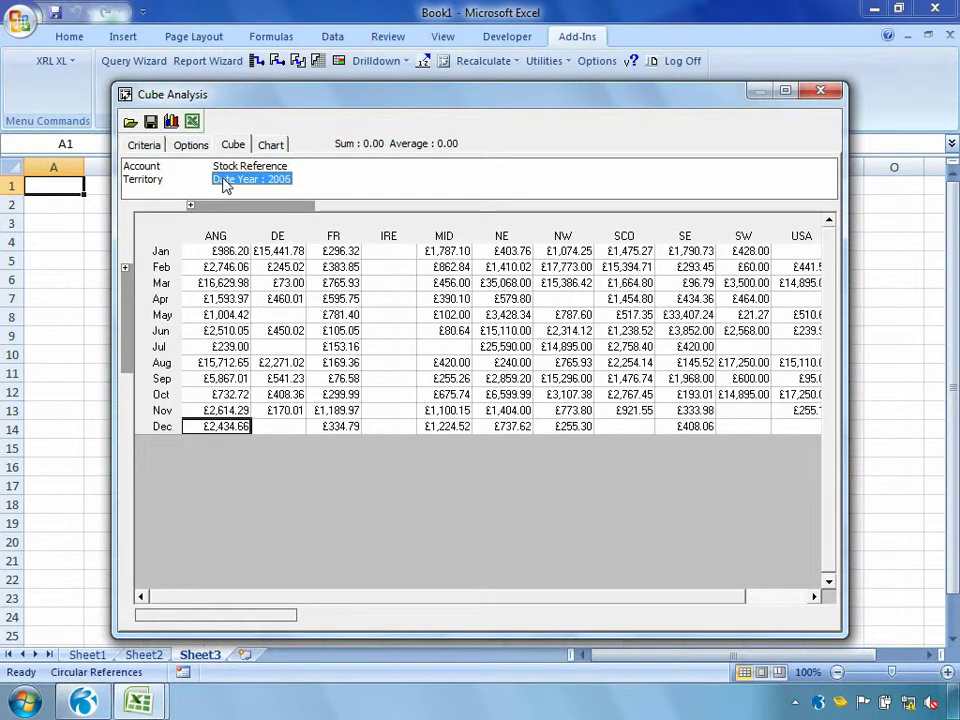
key("Down")
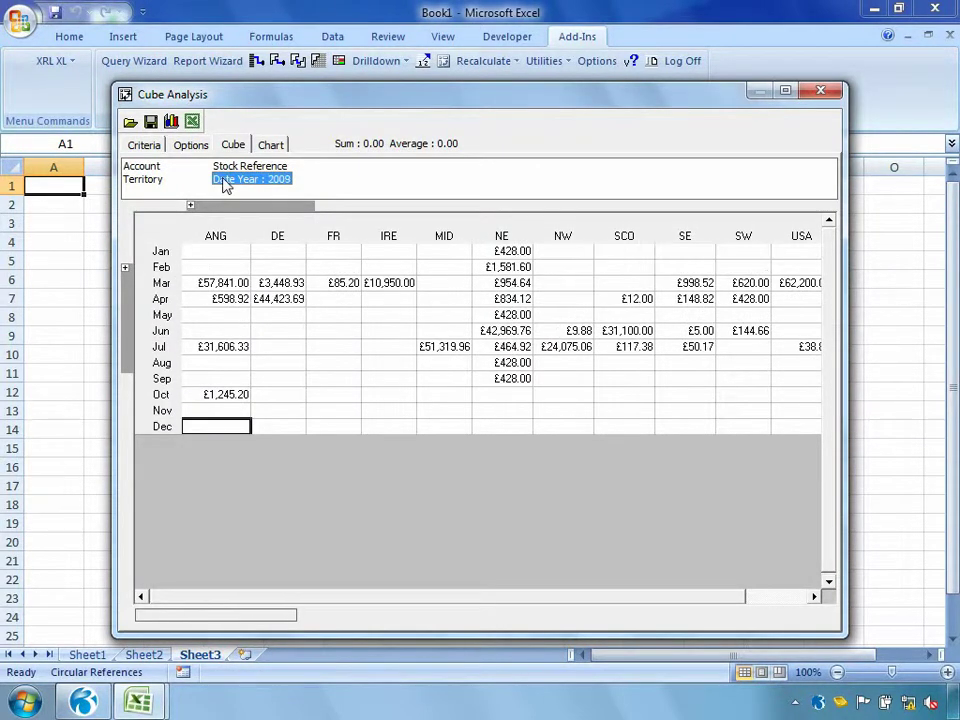
Review the Date Year members offered for filtering, leaving the filter as it is.
right_click(224, 183)
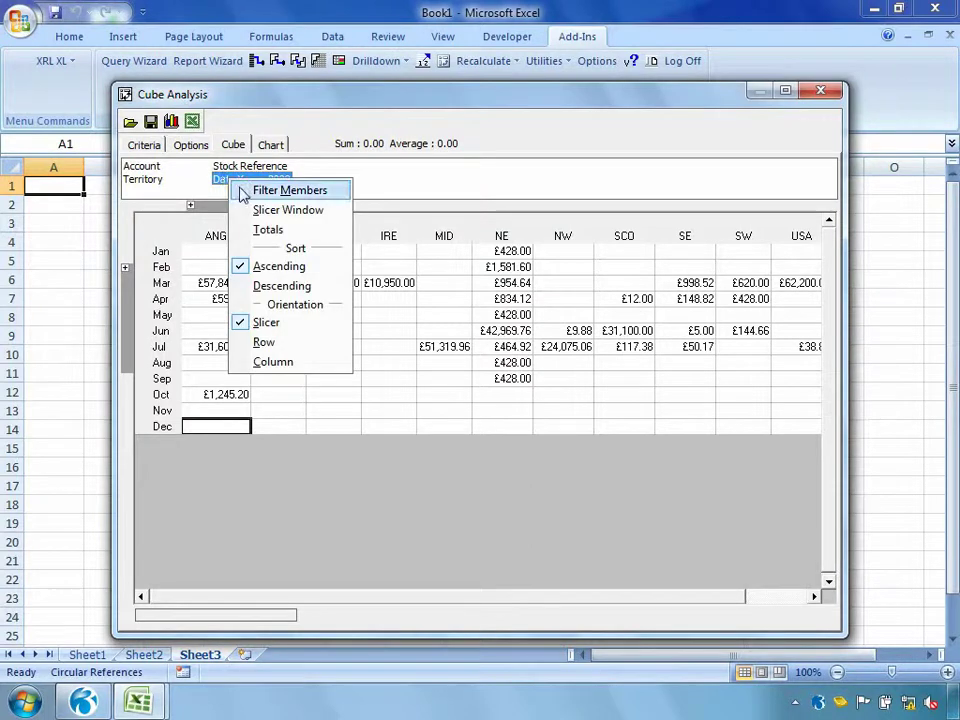
left_click(252, 190)
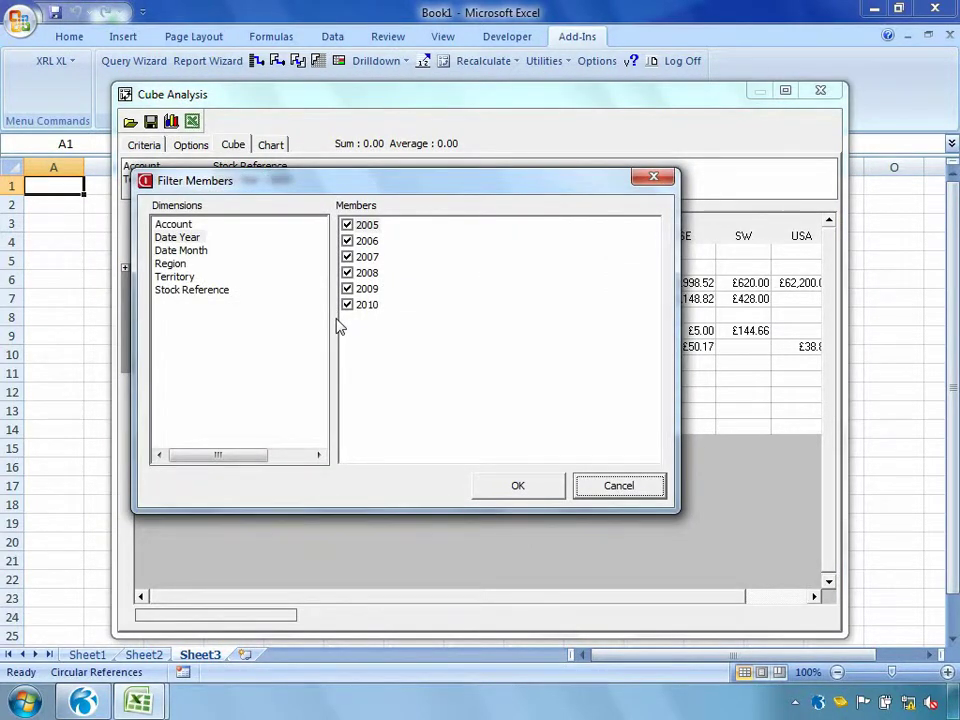
left_click(625, 487)
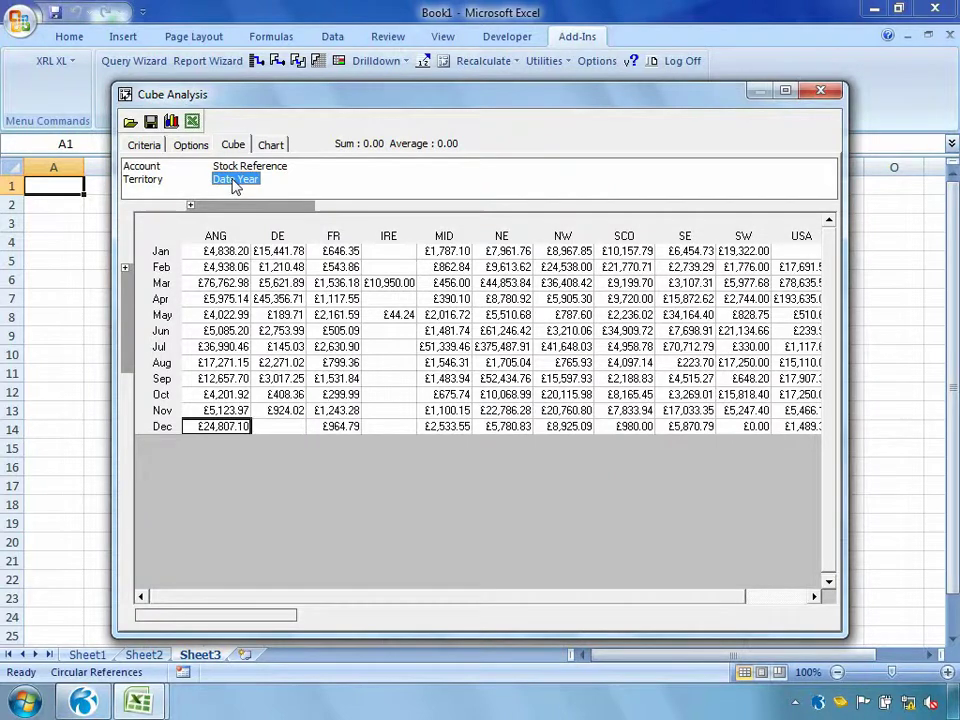
Clear the cube layout by moving Date Month off the rows and Region off the columns into the slicers.
left_click(126, 268)
left_click_drag(142, 274, 320, 172)
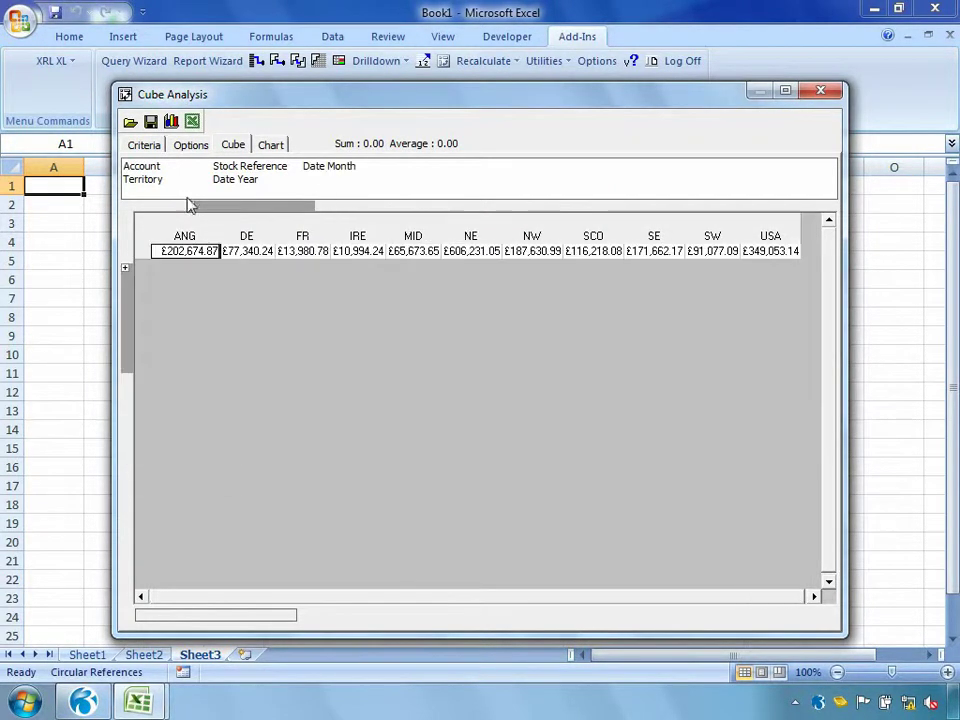
left_click(192, 207)
left_click_drag(200, 208, 305, 188)
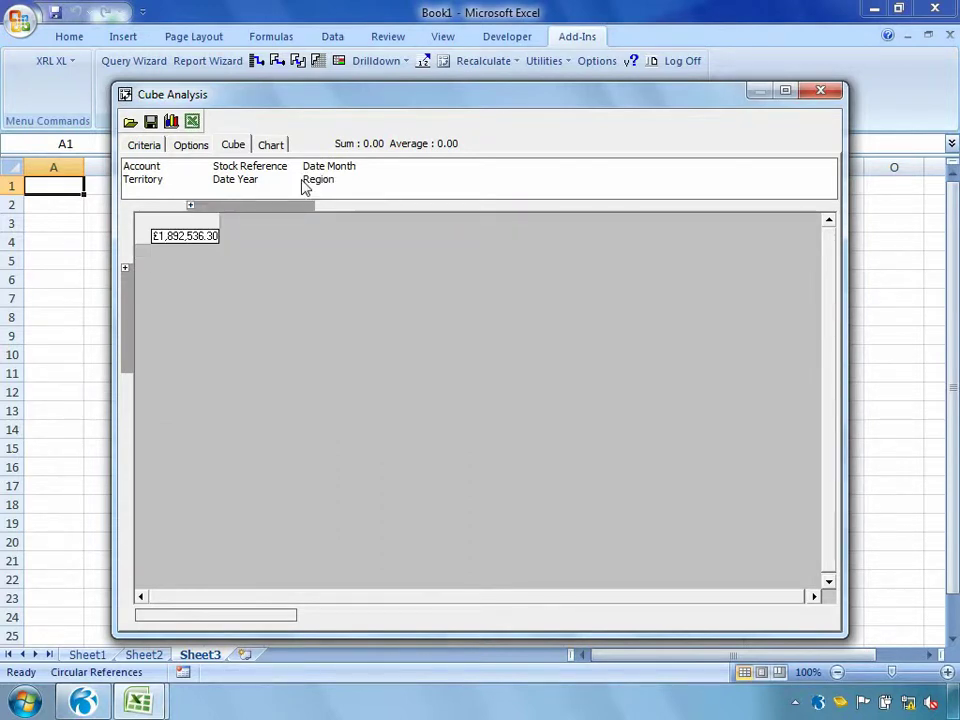
Arrange the cube with Territory across the columns and Account followed by Stock Reference down the rows.
left_click_drag(150, 186, 250, 220)
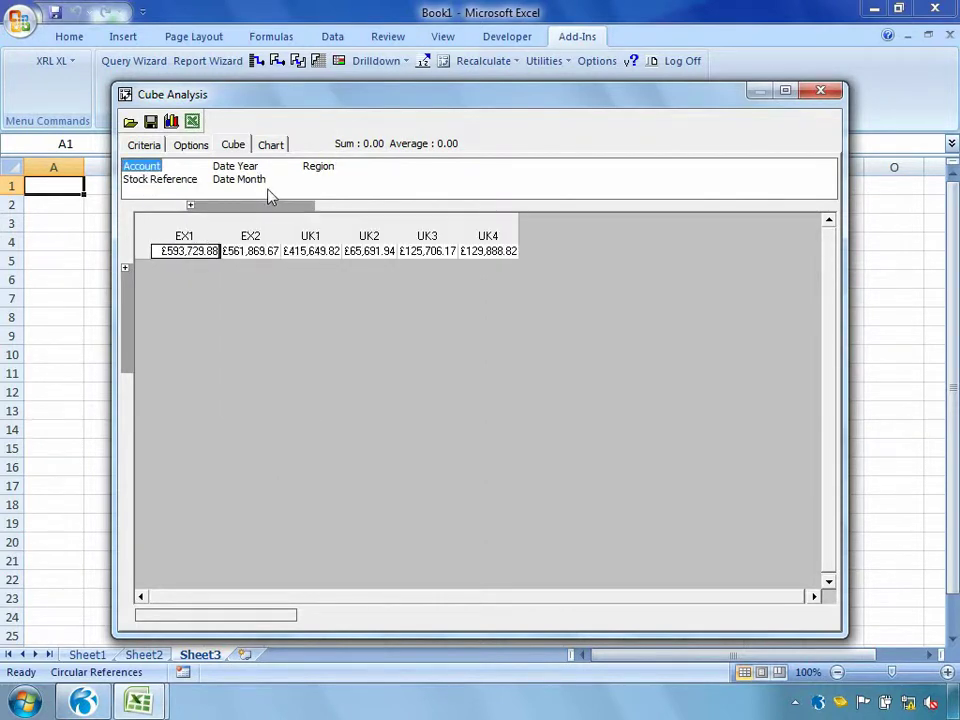
left_click_drag(156, 172, 135, 309)
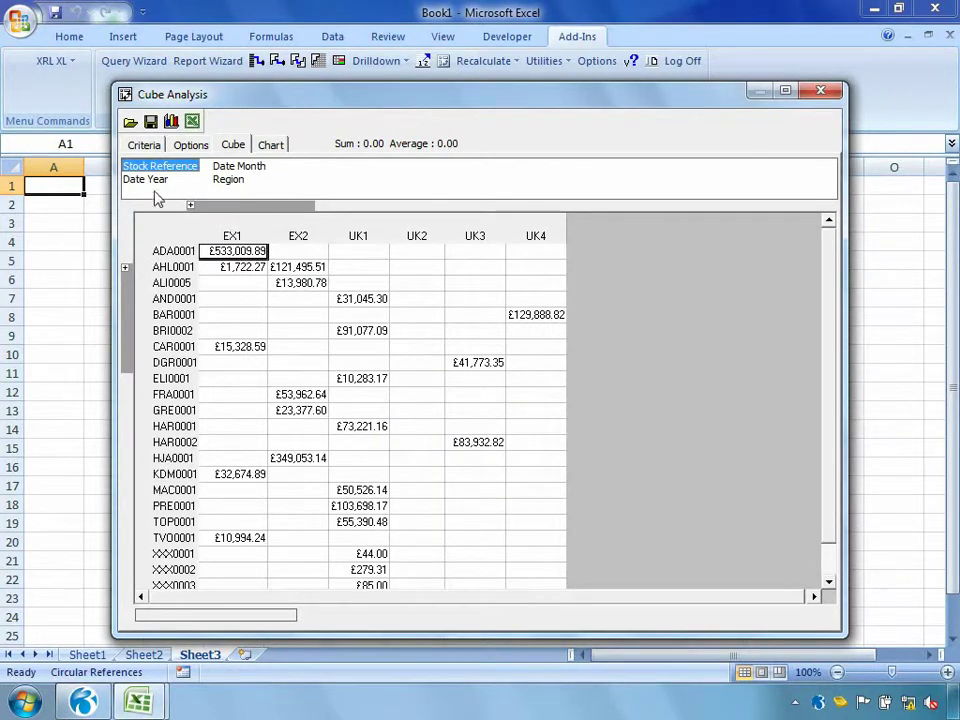
left_click_drag(147, 167, 135, 315)
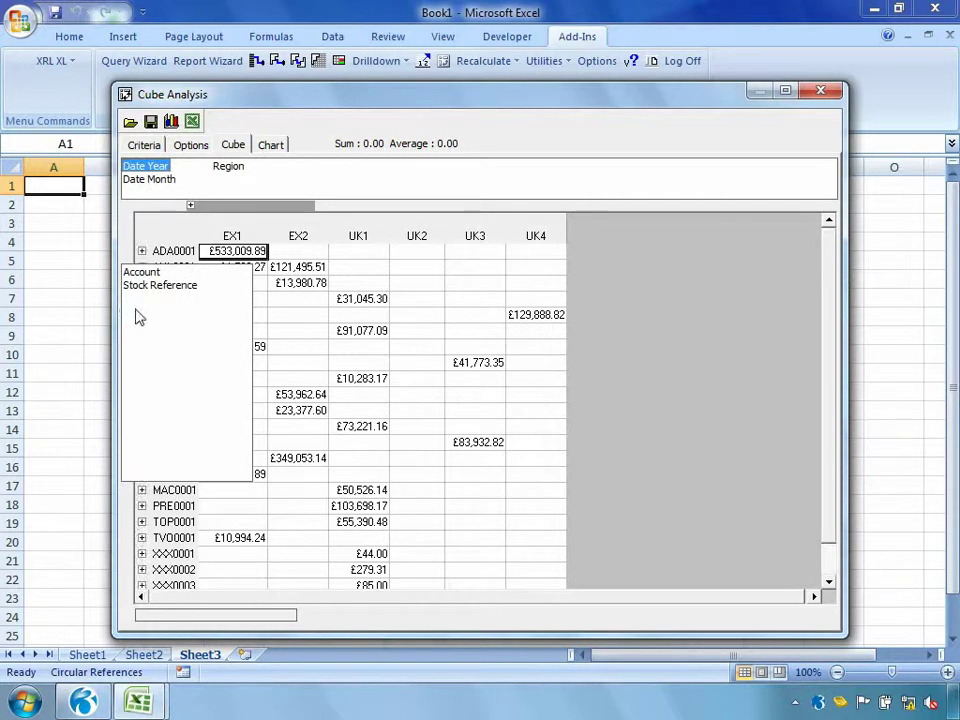
Expand the first and third accounts to examine their sales by stock reference, and close the Cube Analysis.
left_click(143, 251)
scroll(143, 251, "down", 8)
scroll(143, 251, "down", 5)
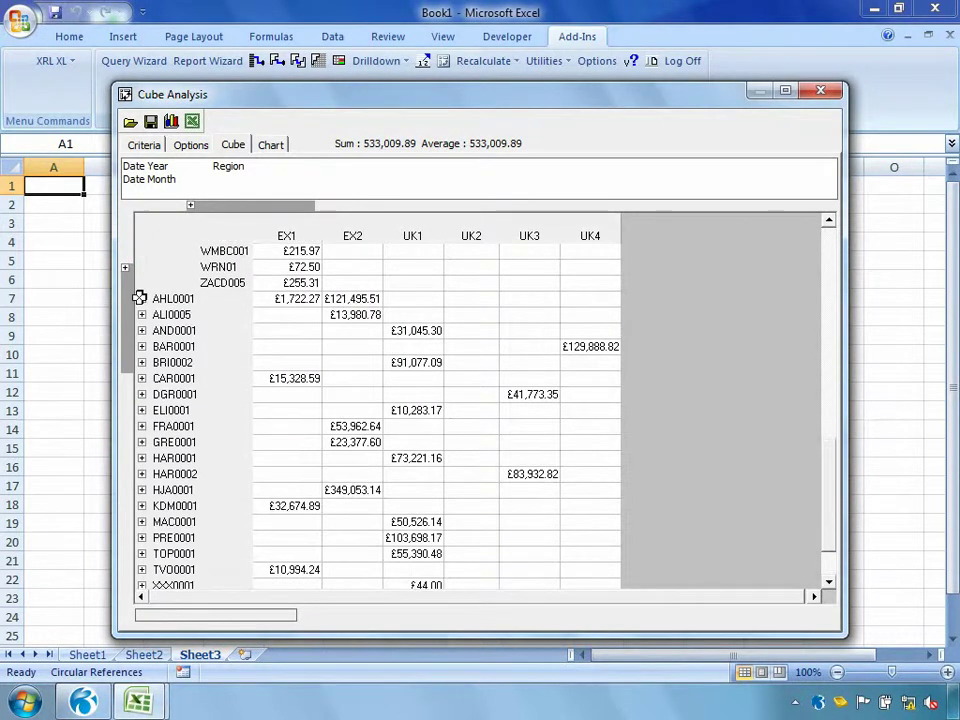
left_click(142, 315)
scroll(142, 315, "down", 8)
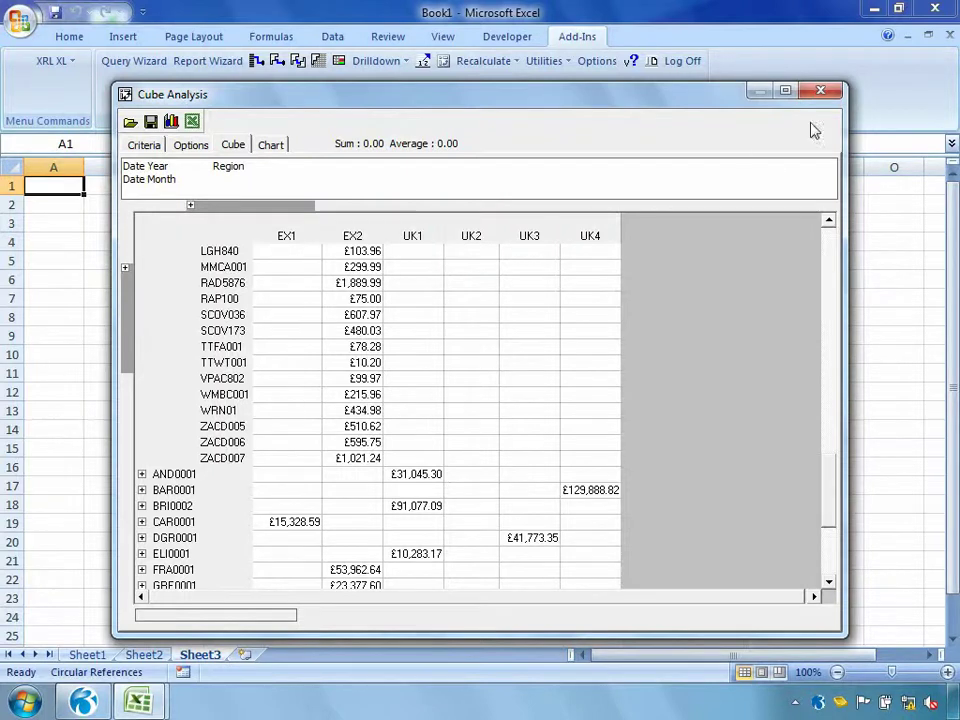
left_click(821, 93)
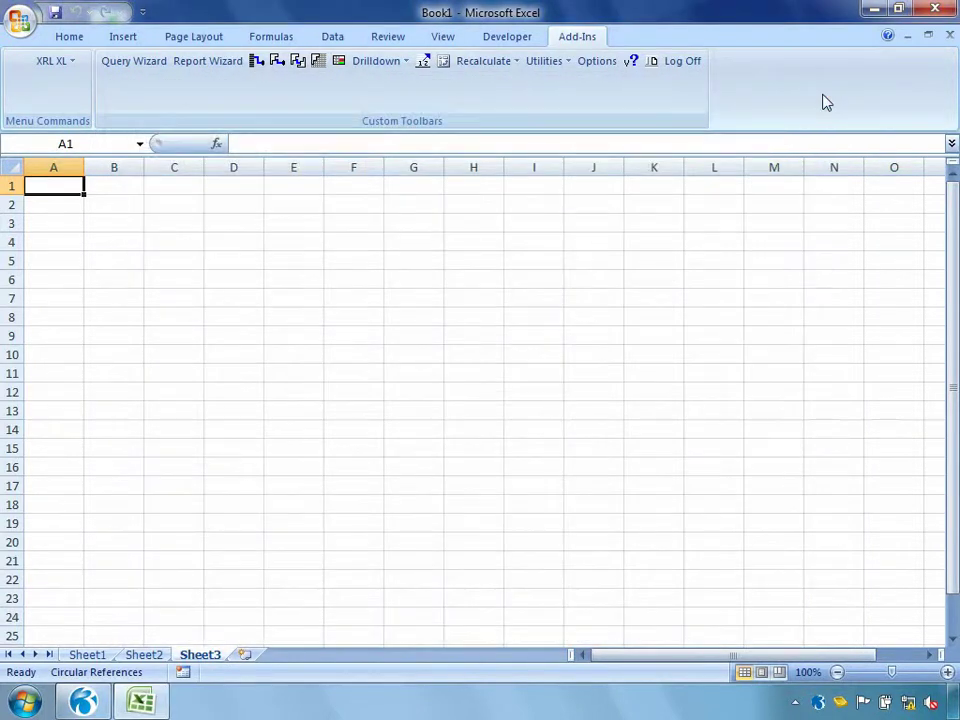
Open the workbook Management.xlsm from the OPera 3 folder inside the XRL folder.
left_click(24, 26)
left_click(35, 104)
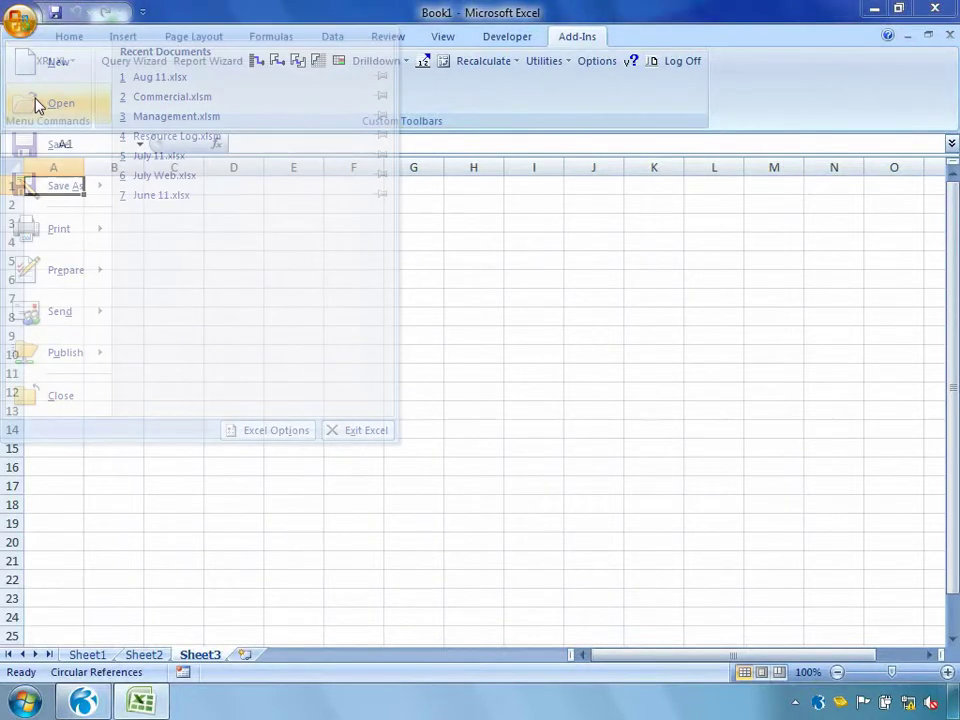
scroll(120, 190, "up", 3)
left_click(100, 140)
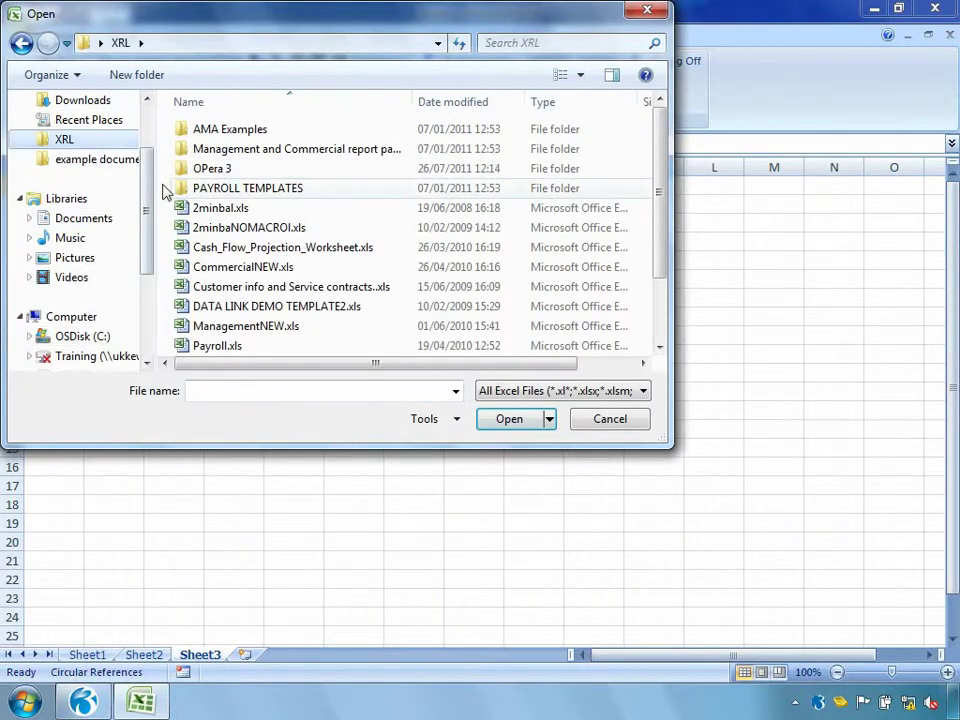
double_click(203, 168)
double_click(200, 166)
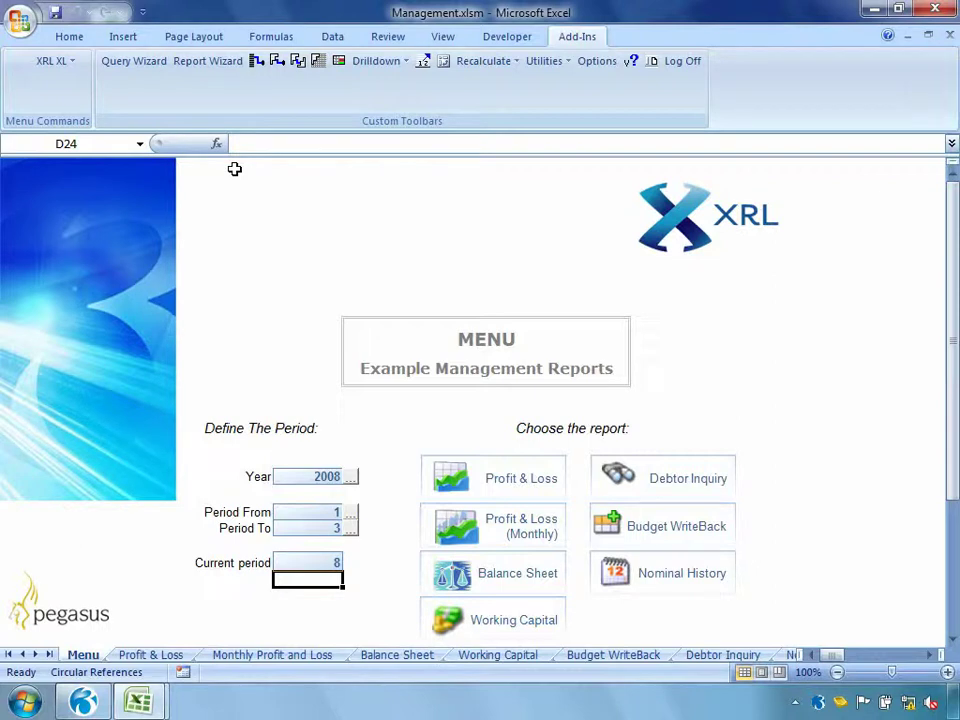
Set Period To to 5 with its data selector on the Menu sheet.
left_click(351, 532)
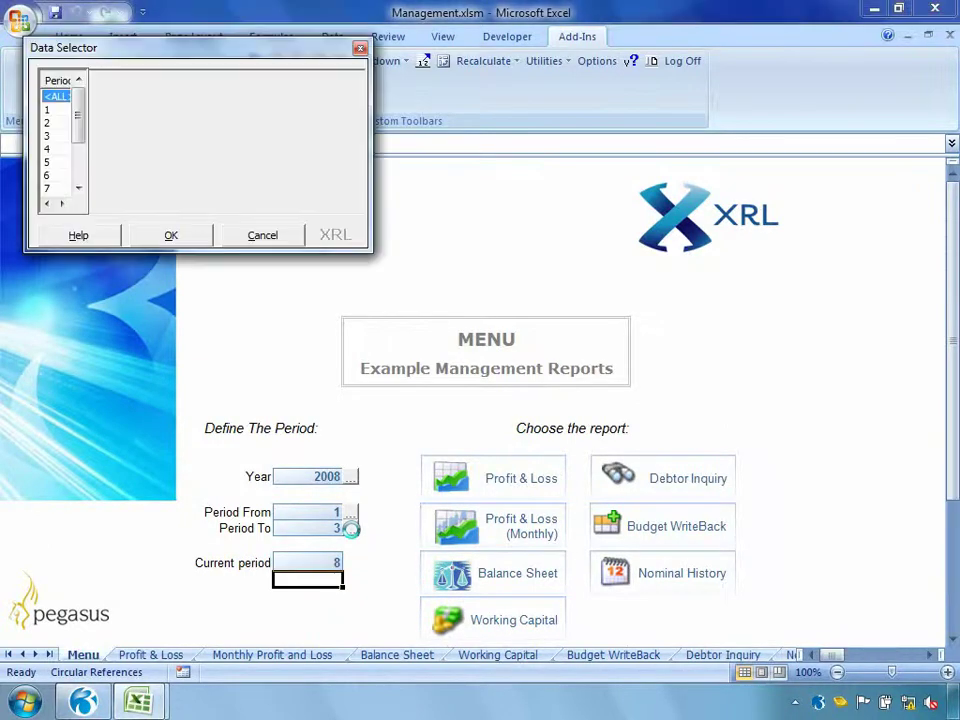
double_click(58, 163)
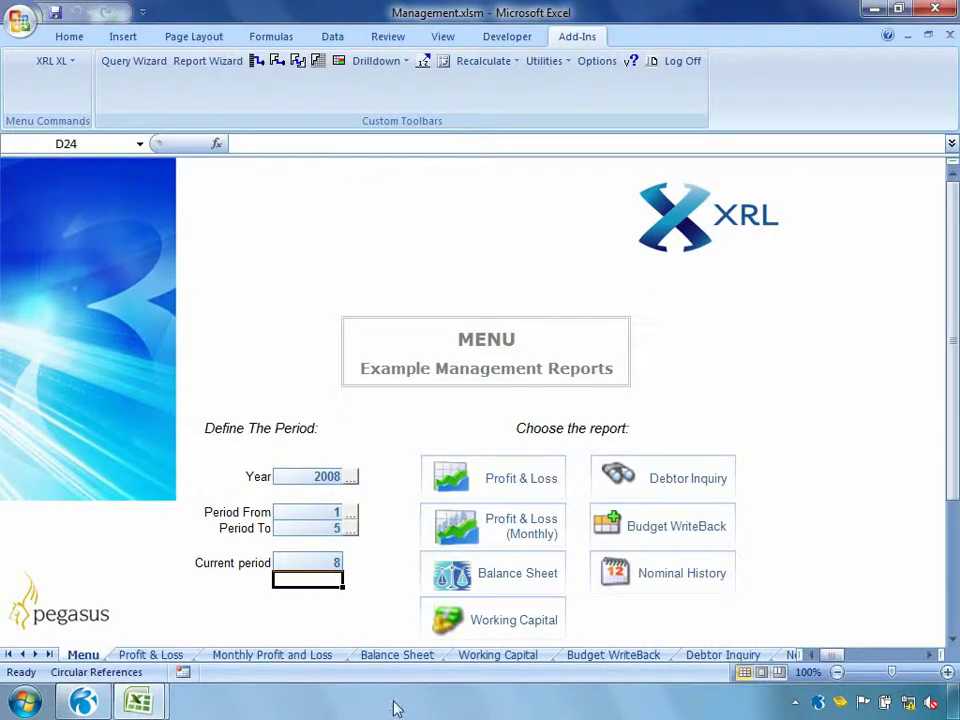
Look through the report sheets from Profit & Loss to Budget WriteBack and return to the Menu sheet.
left_click(158, 657)
left_click(285, 658)
left_click(400, 657)
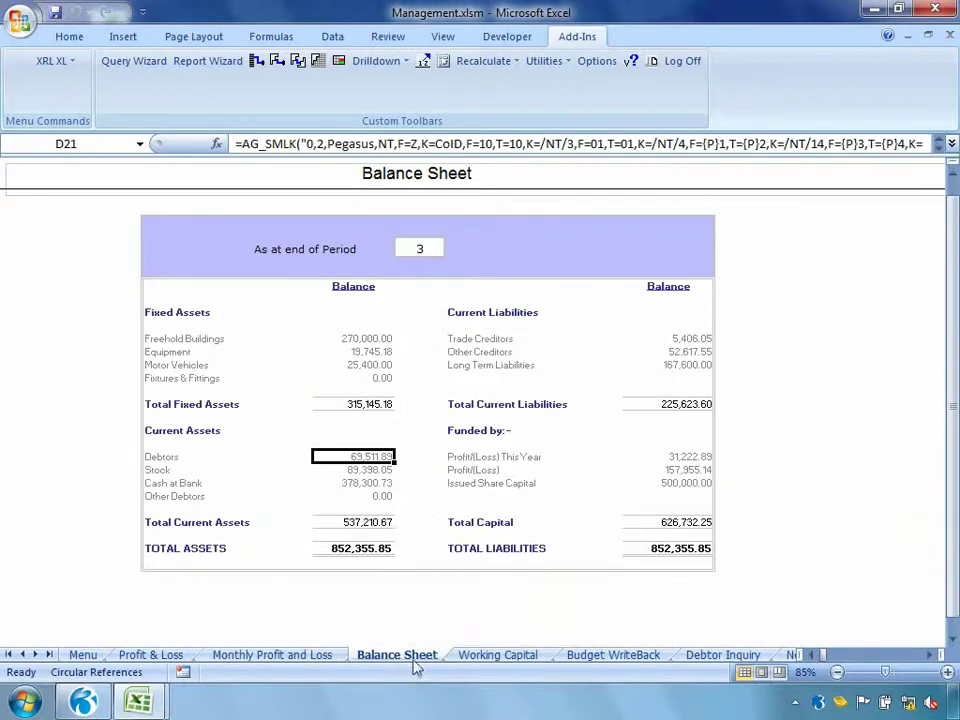
left_click(495, 657)
left_click(598, 657)
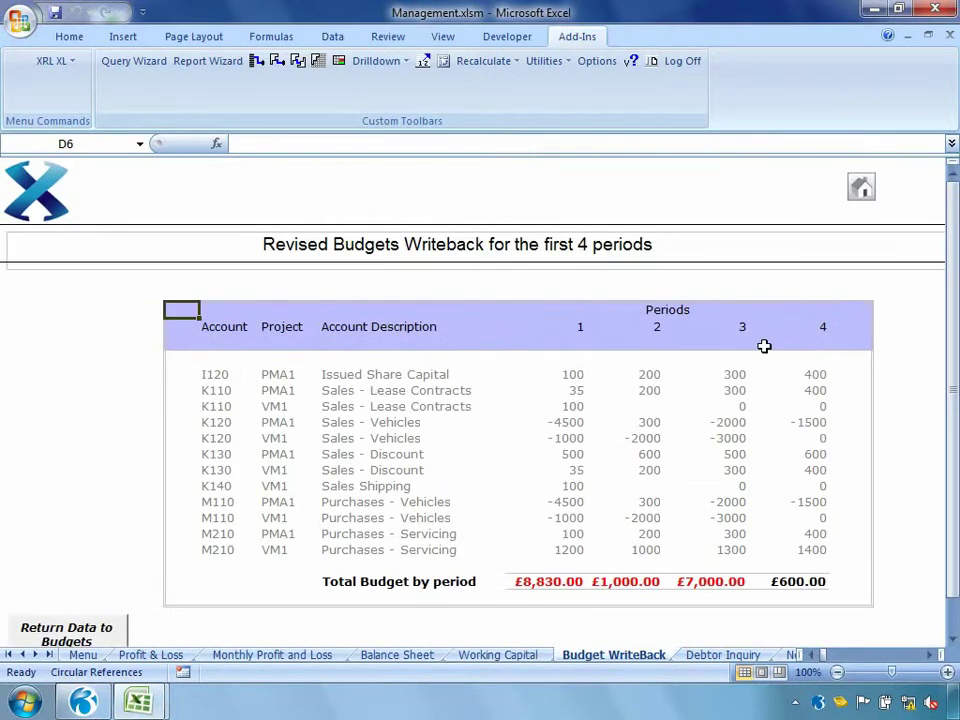
left_click(861, 186)
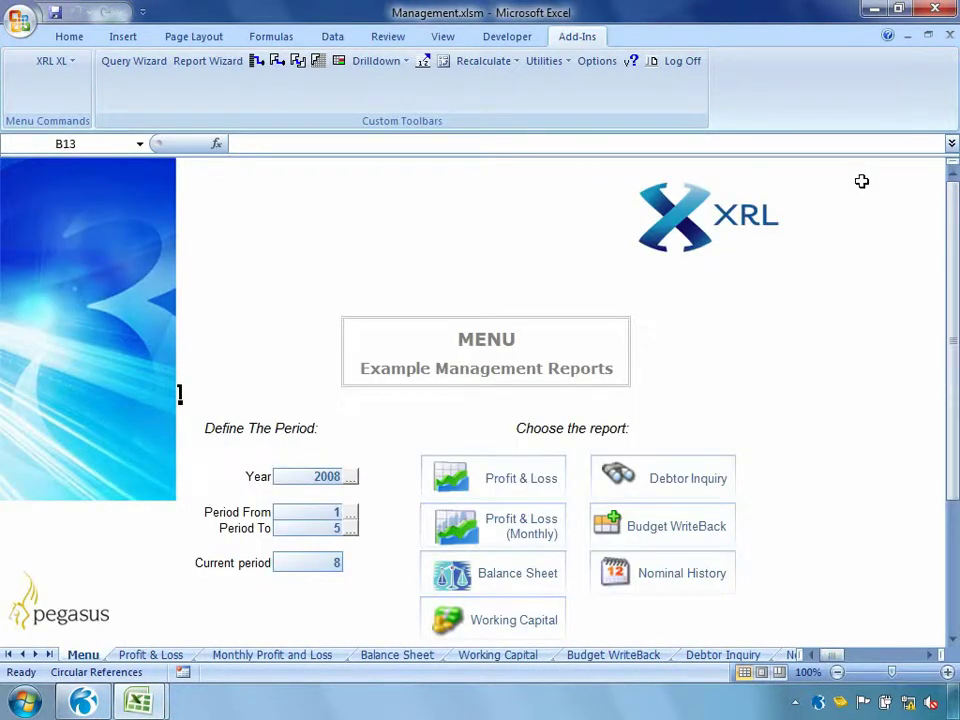
Set the Current period on the Menu sheet to 9.
left_click(300, 562)
type("9")
key("Return")
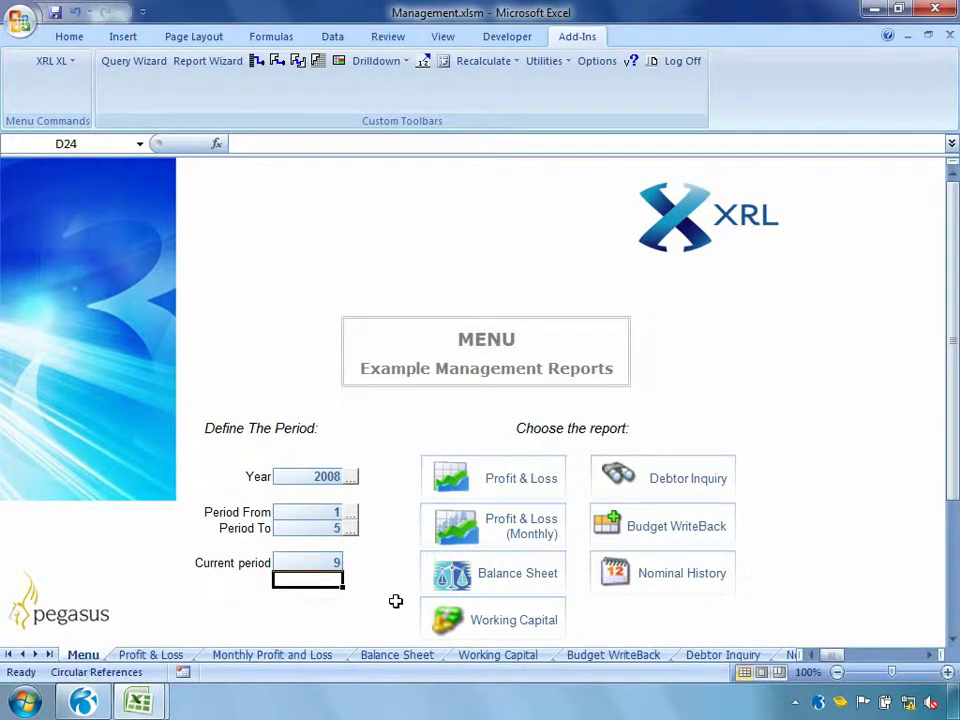
Run the Balance Sheet report and the Profit & Loss report from the Menu sheet.
left_click(470, 576)
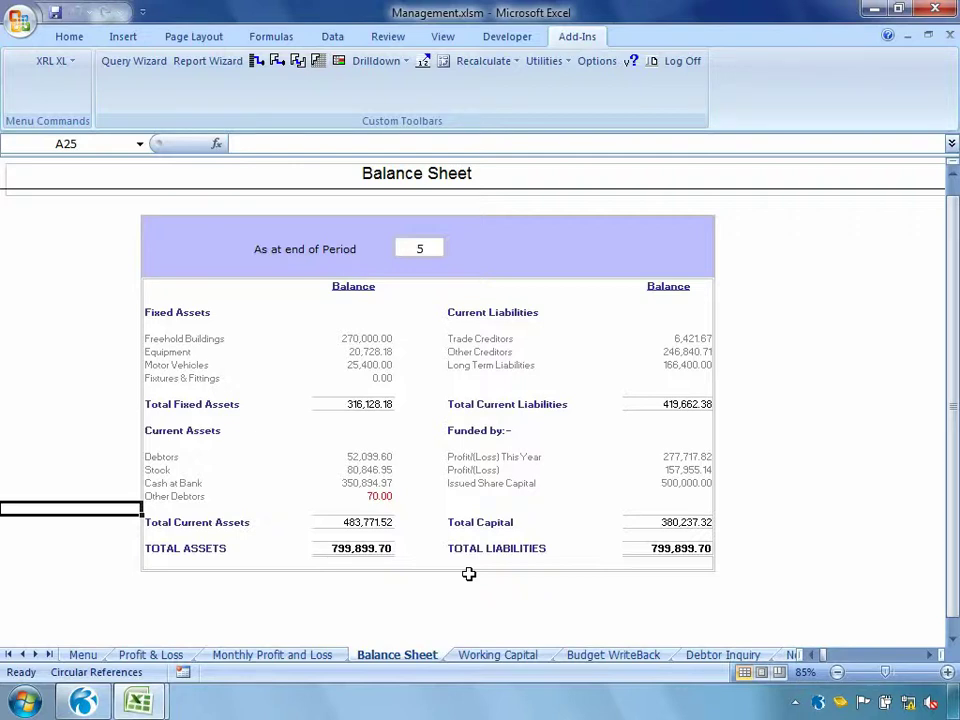
left_click(88, 654)
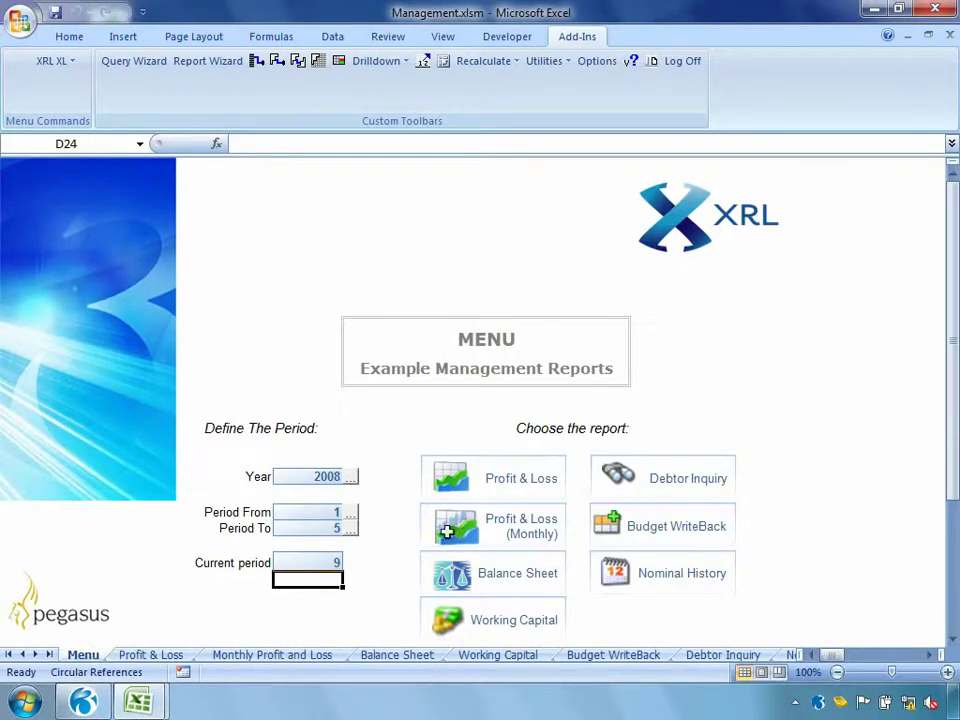
left_click(510, 478)
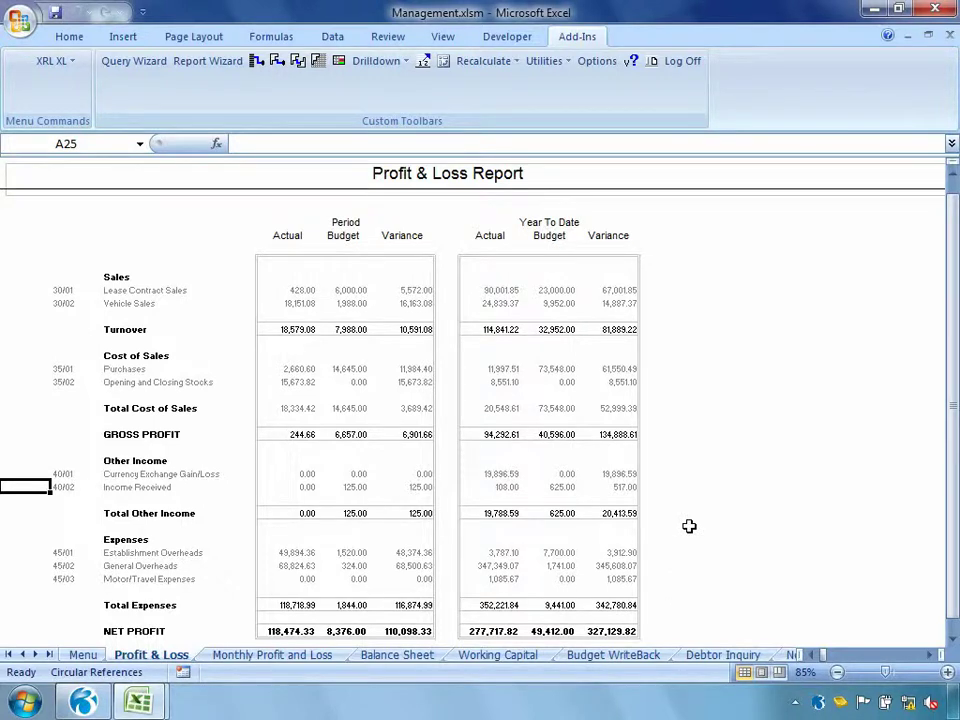
Open the Commercial.xlsm workbook with the example commercial reports.
left_click(20, 20)
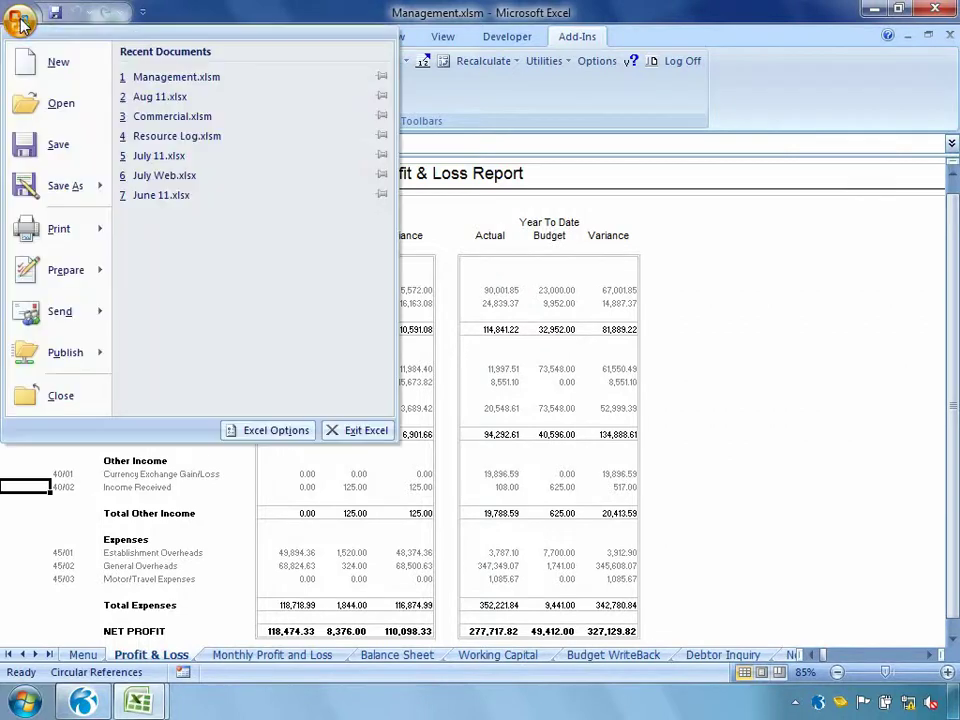
left_click(60, 103)
double_click(199, 155)
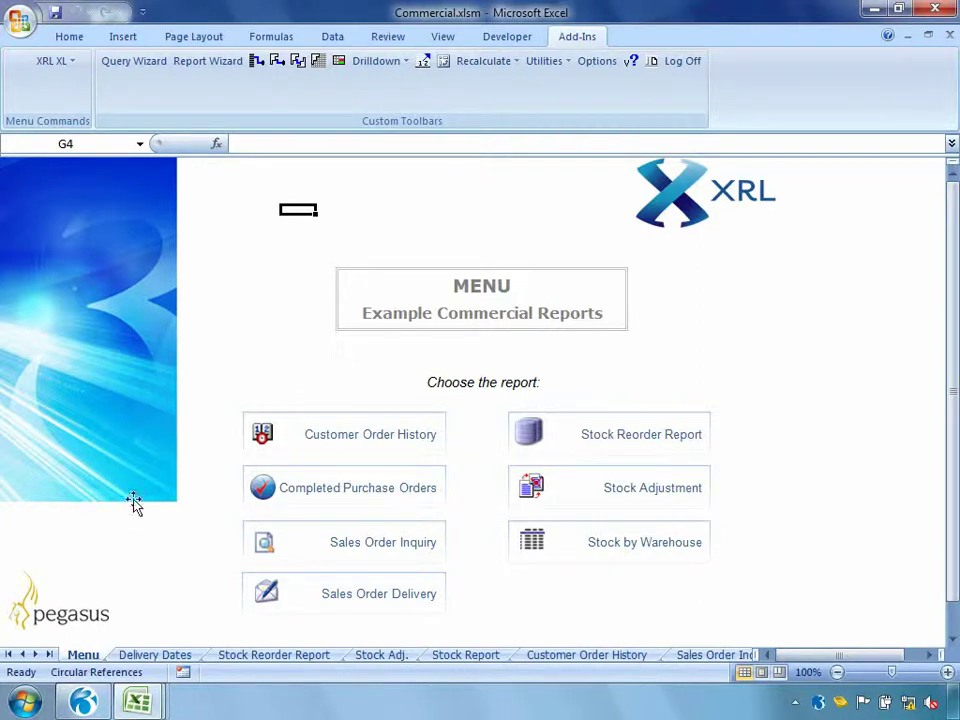
Look through the Delivery Dates, Stock Reorder Report, Stock Adj. and Stock Report sheets and return to the Menu sheet.
left_click(155, 656)
left_click(280, 656)
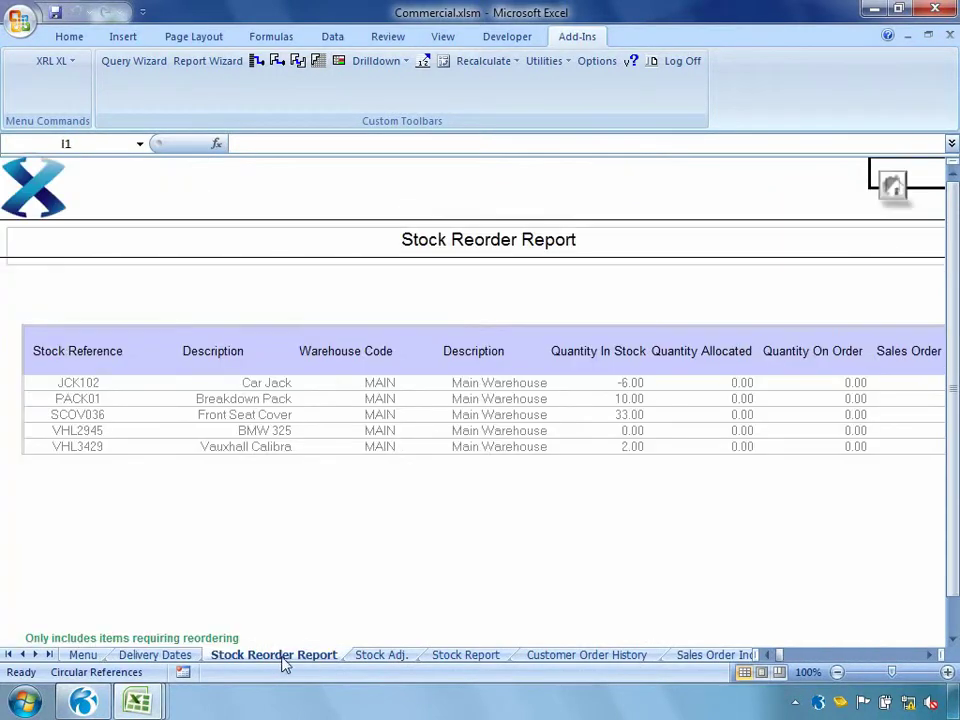
left_click(381, 656)
left_click(462, 656)
left_click(83, 656)
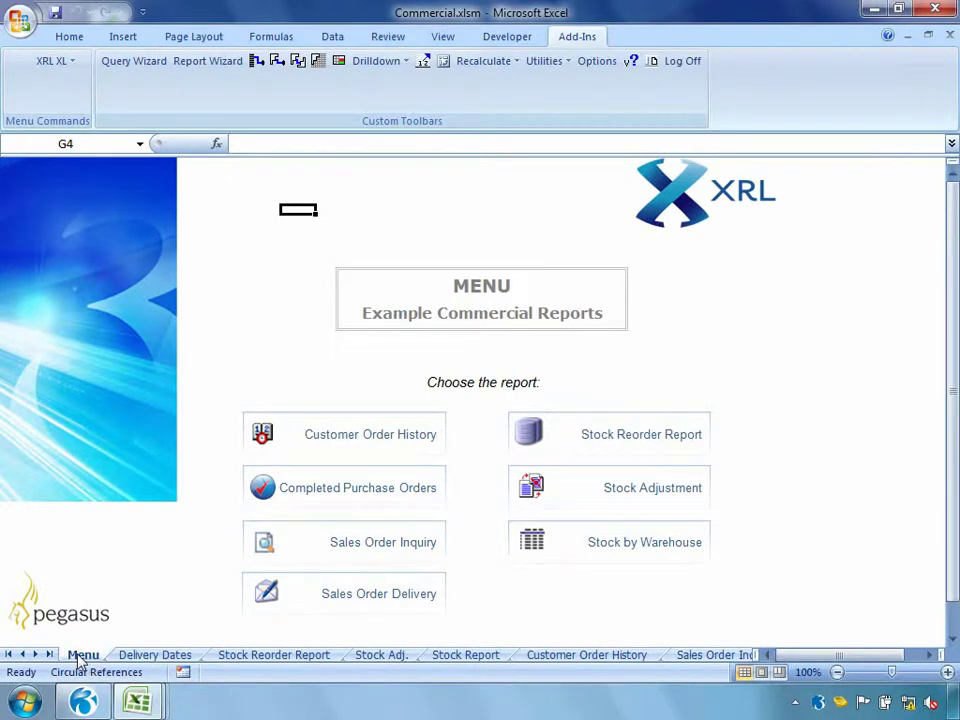
Run the Customer Order History report from the Menu sheet and expand the order lines of Adams Light Engineering Ltd.
left_click(295, 440)
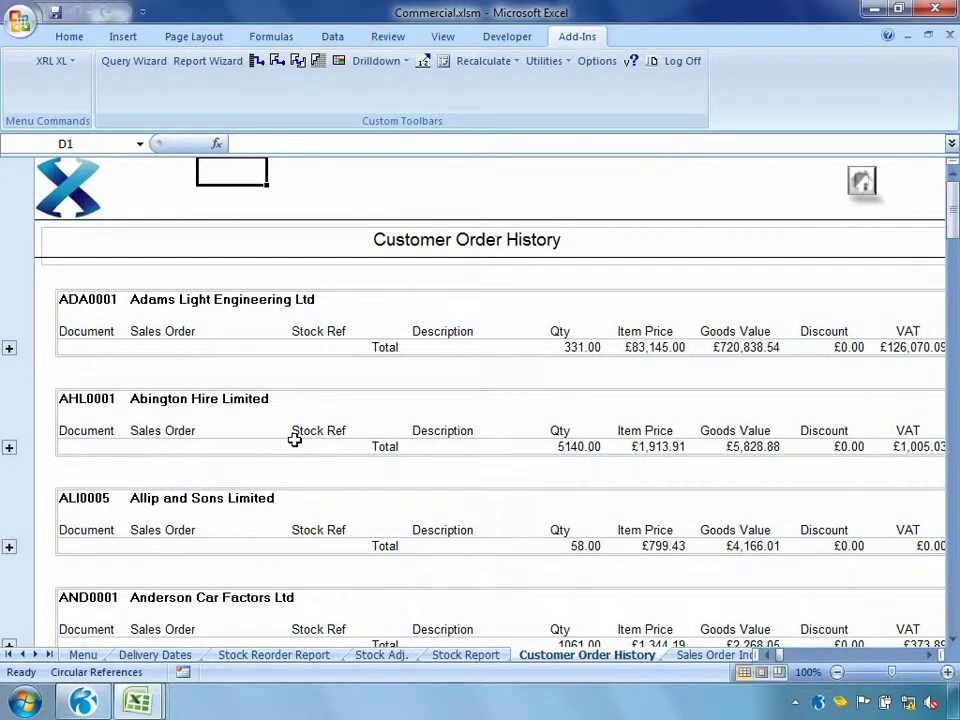
left_click(10, 349)
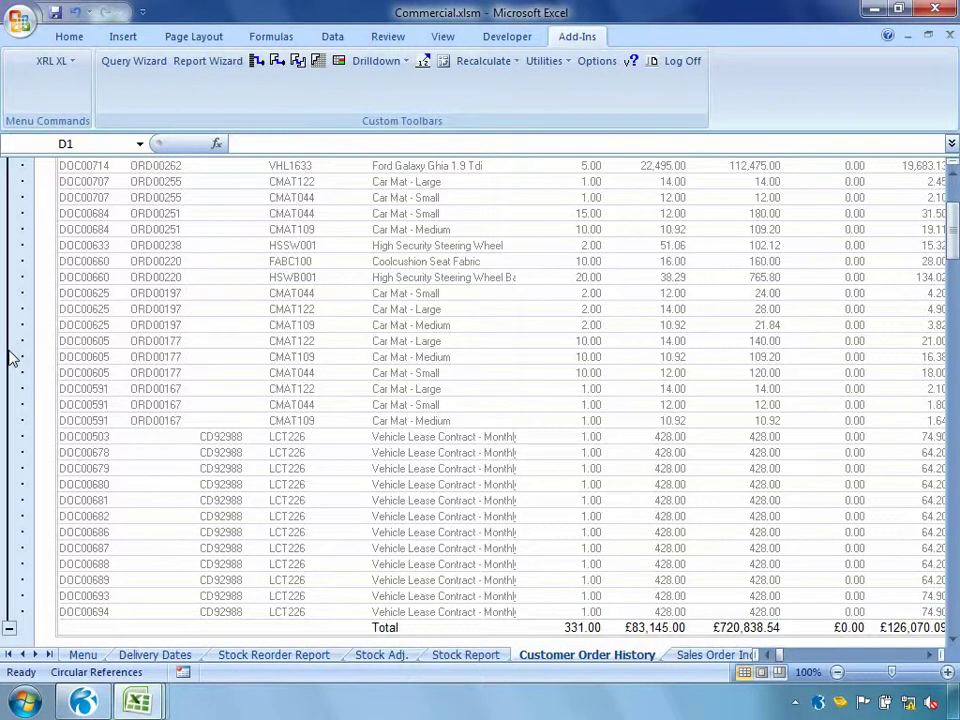
scroll(12, 358, "up", 8)
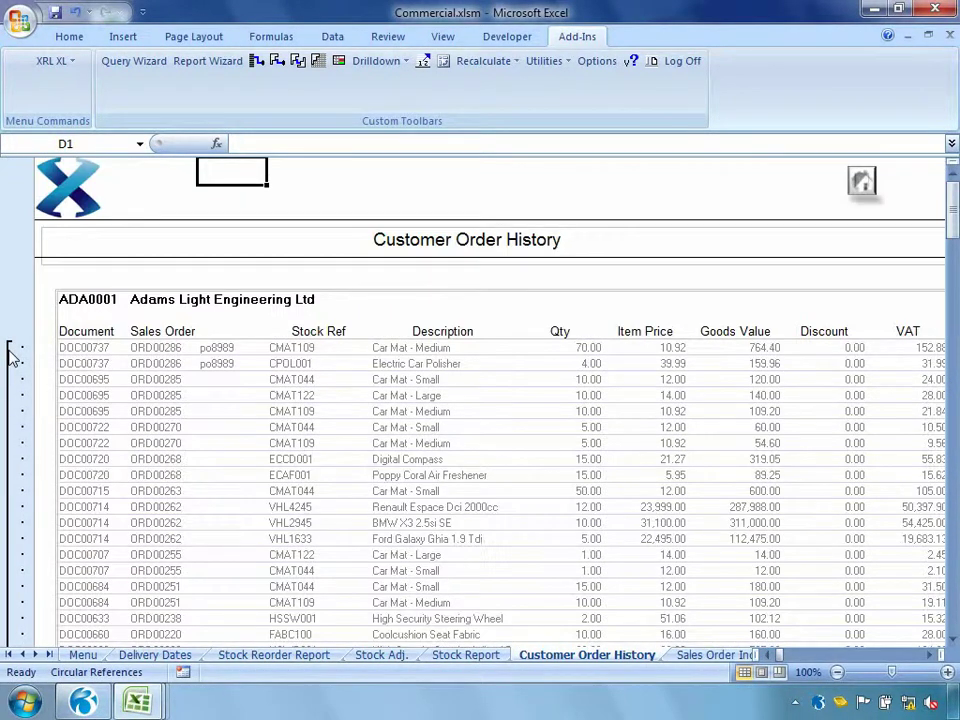
Add a Date filter from 02/08/2011 to 02/08/2011 to the Customer Order History detail report and rerun it.
double_click(87, 299)
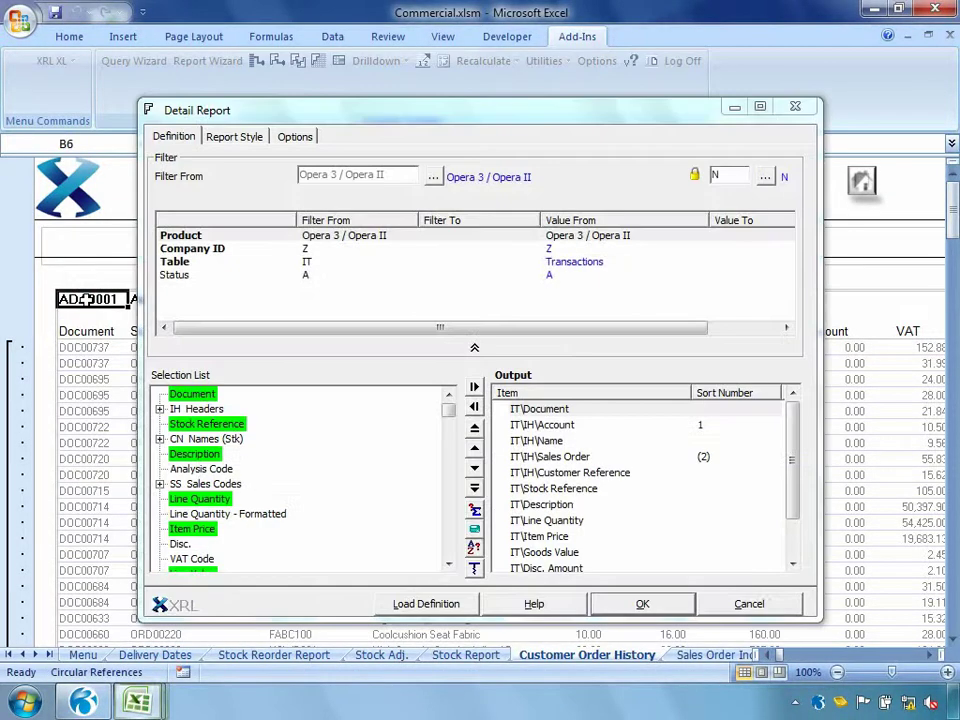
left_click(448, 570)
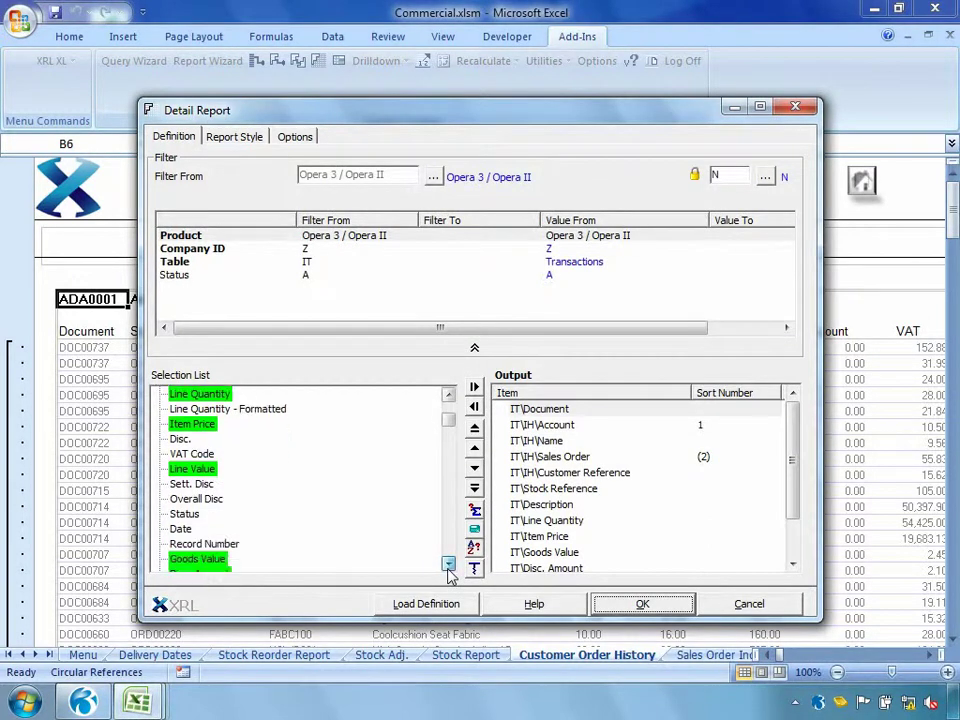
left_click_drag(175, 530, 250, 300)
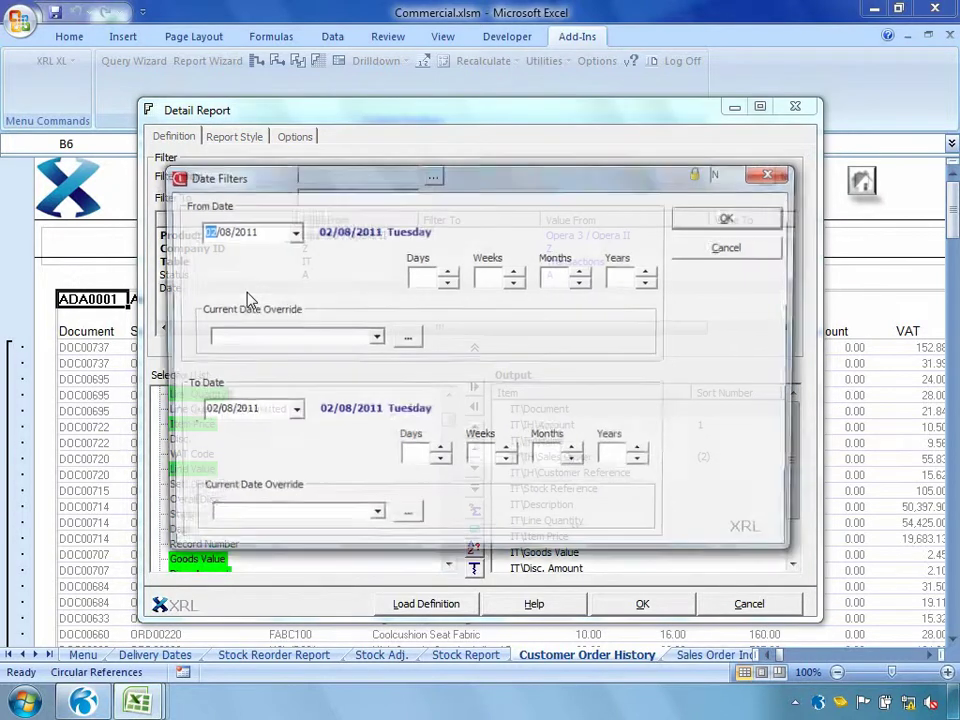
left_click(715, 218)
left_click(659, 604)
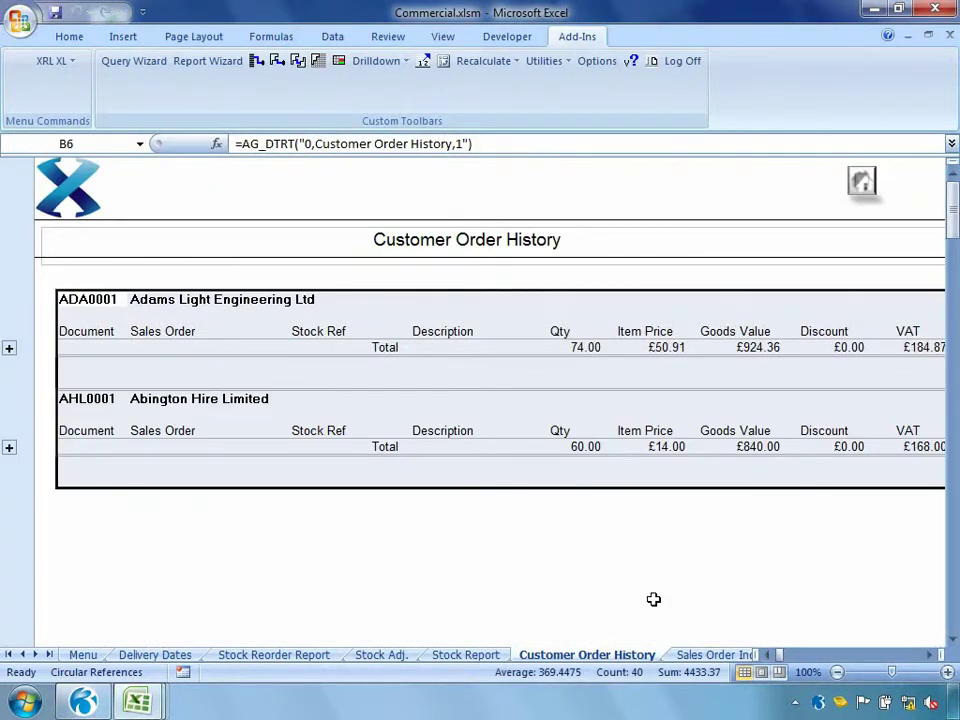
Expand the order lines of Adams Light Engineering Ltd and Abington Hire Limited, and return to the Menu sheet.
left_click(9, 348)
left_click(9, 479)
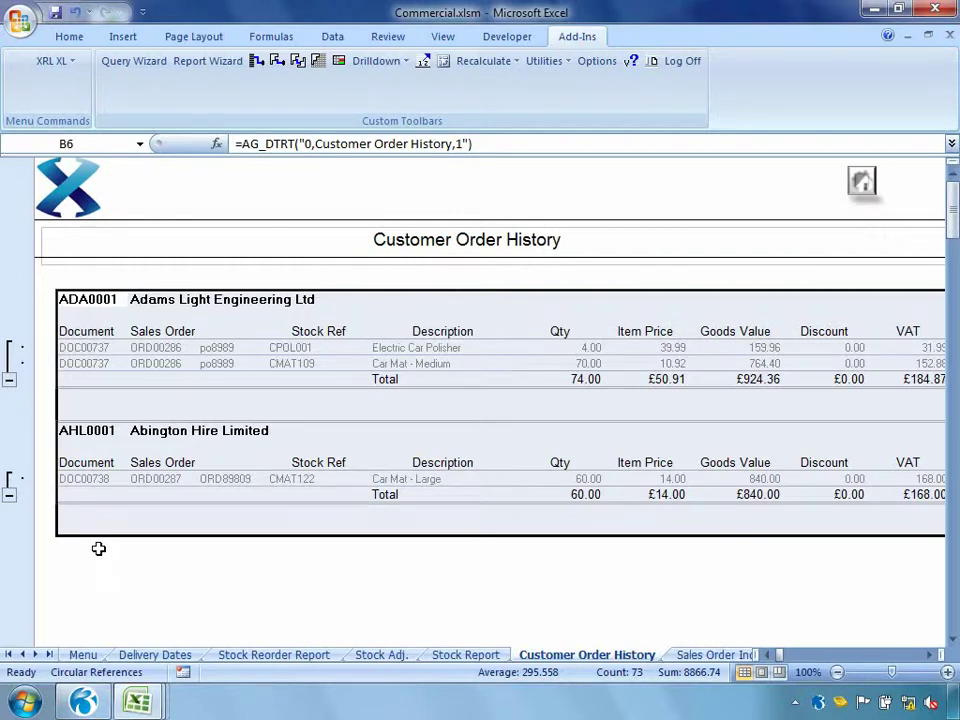
left_click(868, 182)
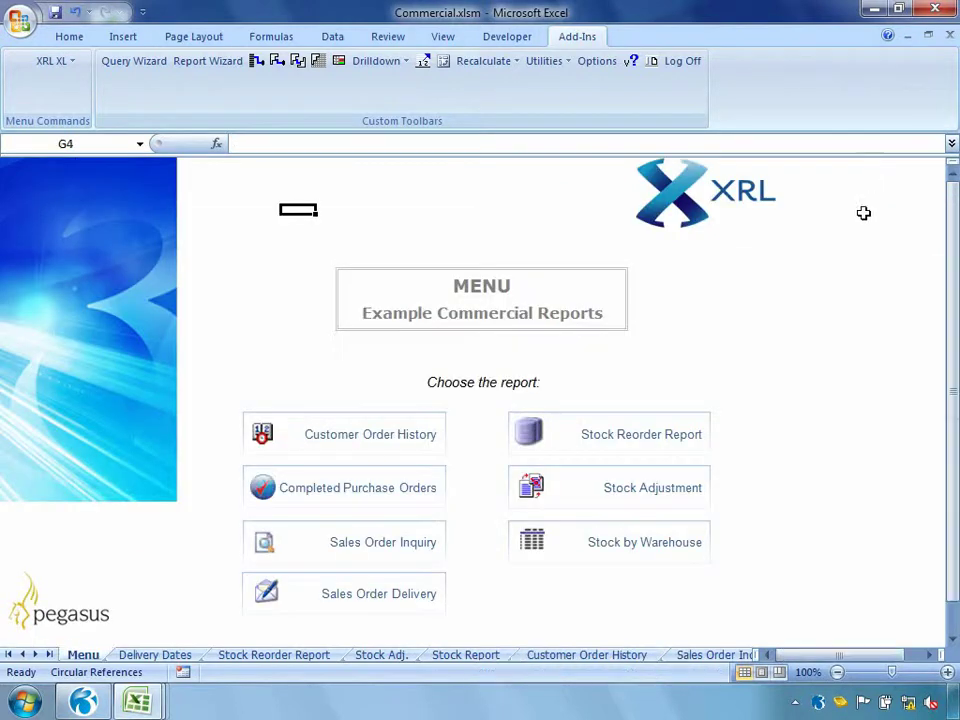